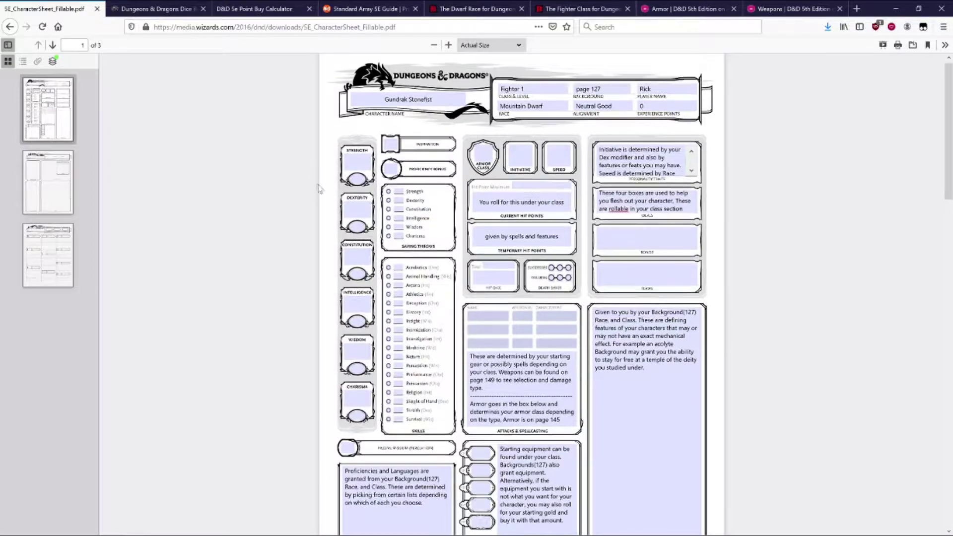
Look over the character sheet's first page, examining the character name, background and alignment fields and the boxes below.
scroll(600, 309, down, 5)
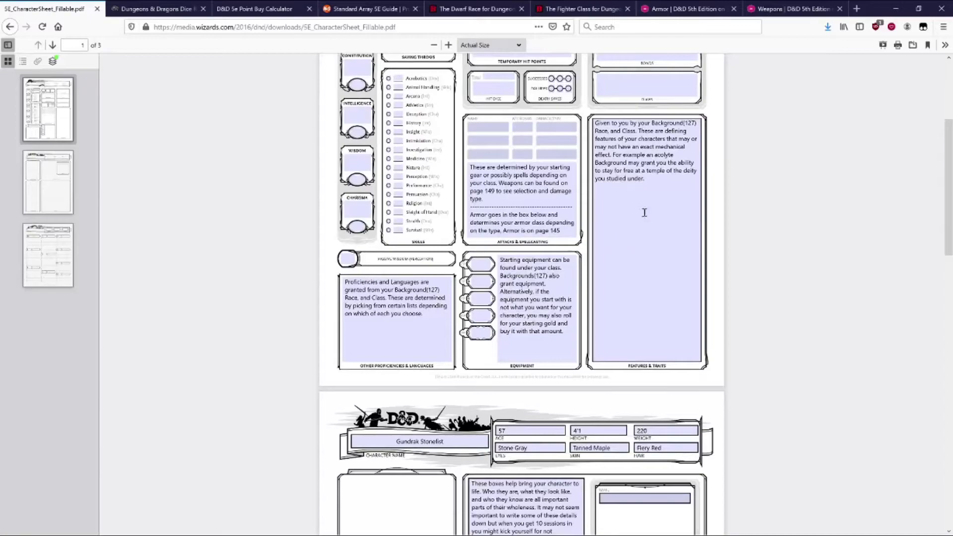
scroll(636, 262, up, 5)
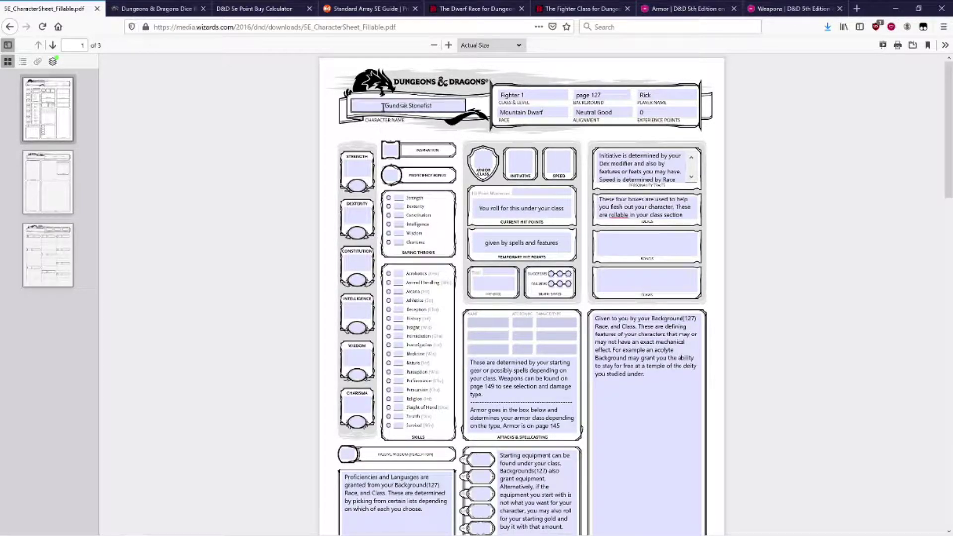
drag(383, 107, 455, 101)
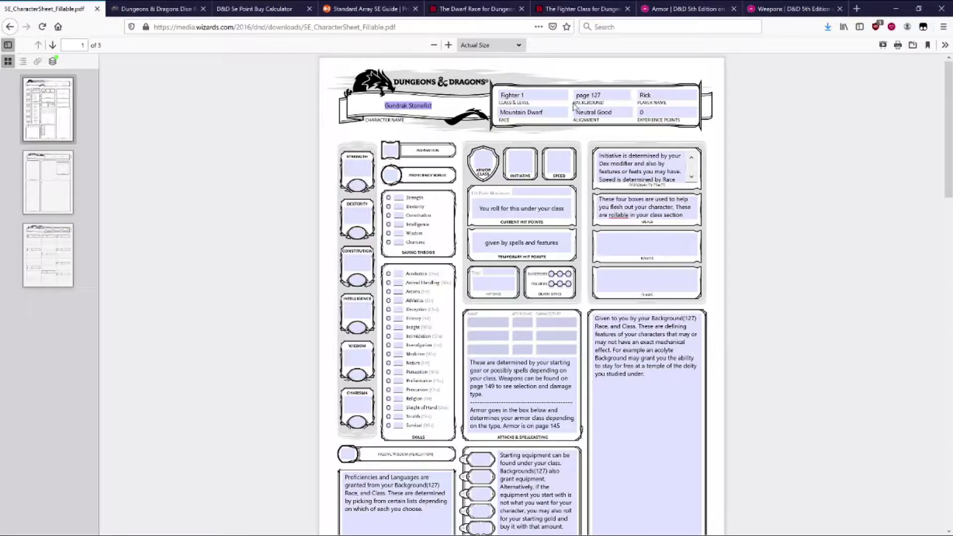
drag(576, 102, 604, 102)
click(607, 96)
click(623, 69)
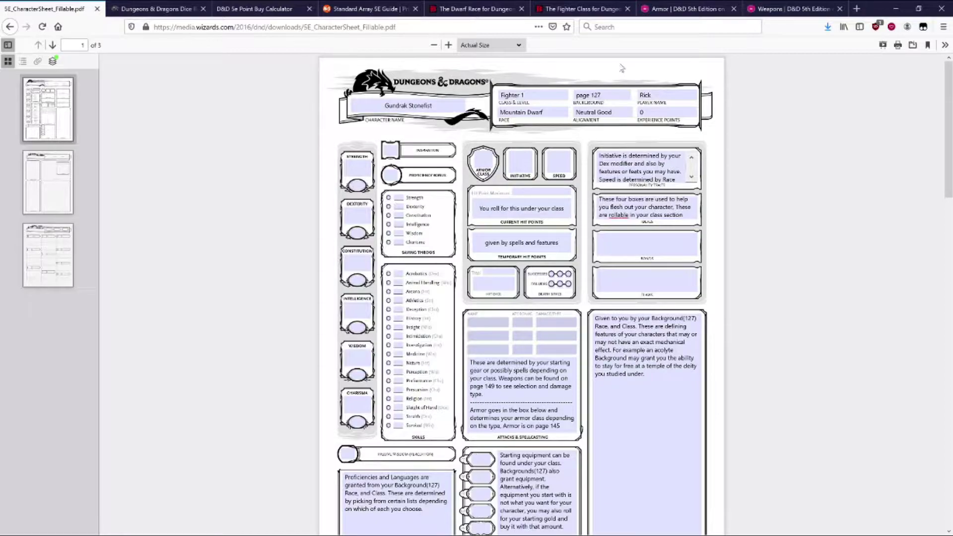
click(615, 113)
click(603, 124)
click(615, 118)
click(610, 96)
click(622, 105)
drag(576, 111, 612, 115)
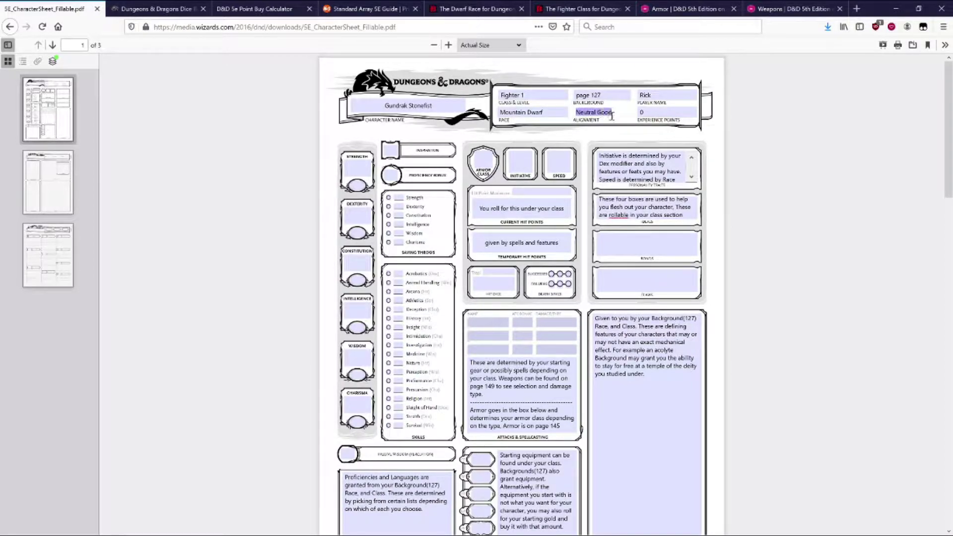
click(613, 115)
click(367, 264)
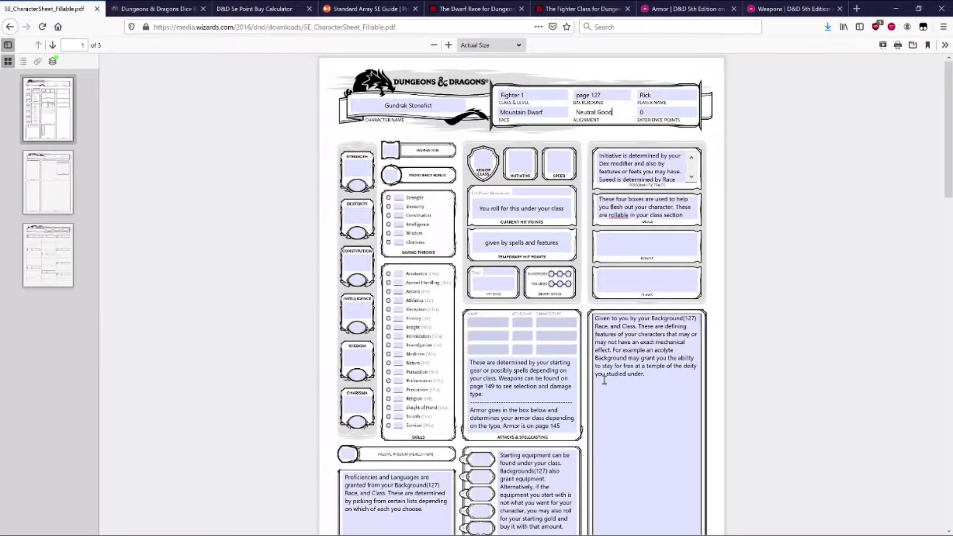
scroll(605, 354, down, 4)
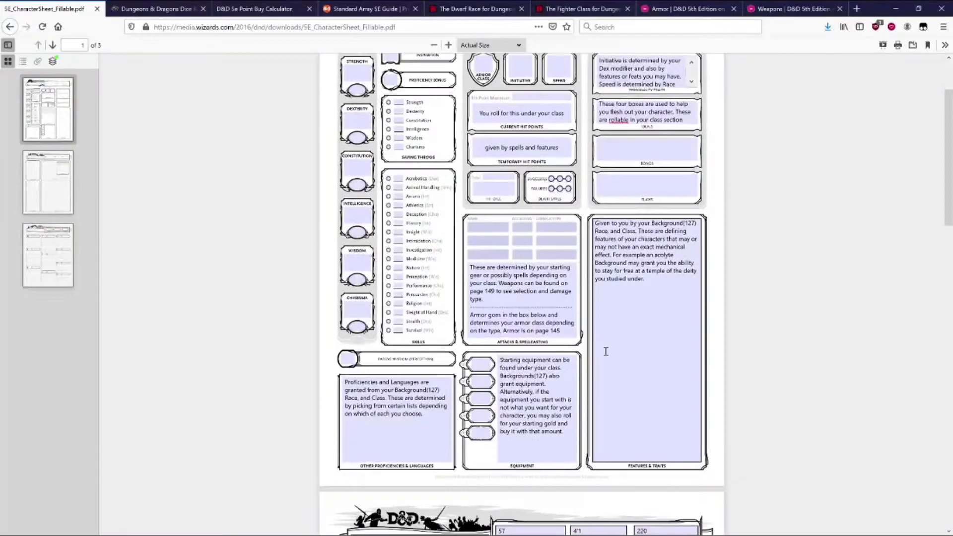
scroll(605, 352, up, 4)
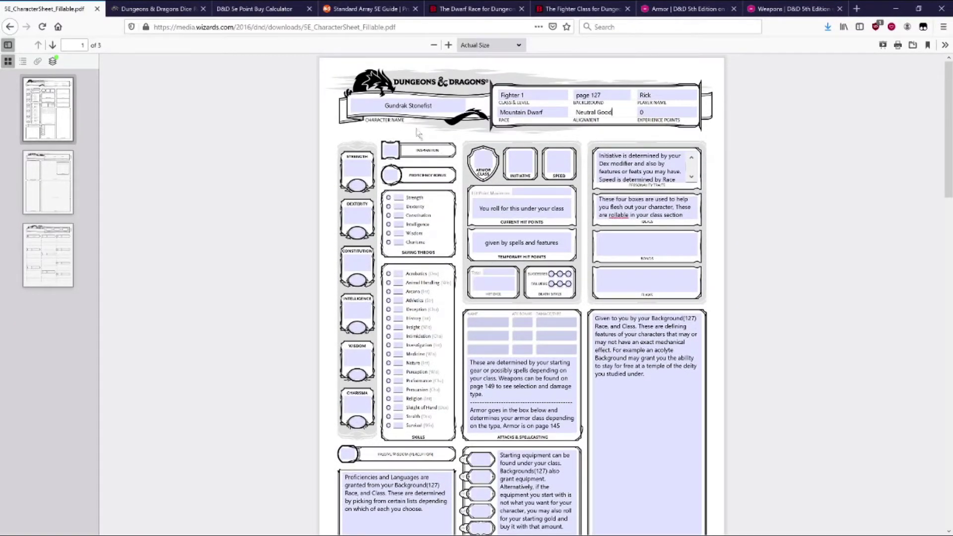
Consult the Standard Array 5E guide and enter Strength 15, Constitution 14 and Wisdom 13 on the character sheet.
click(353, 8)
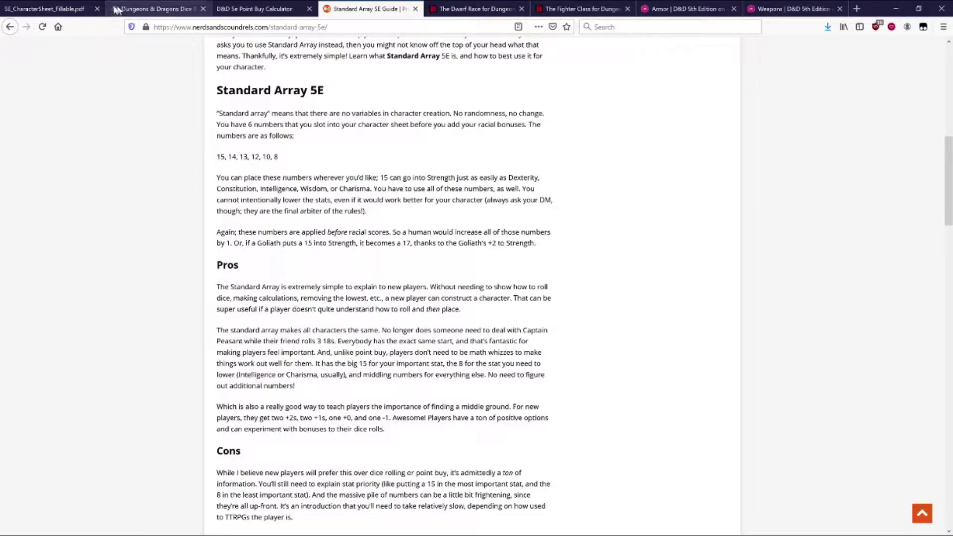
click(56, 9)
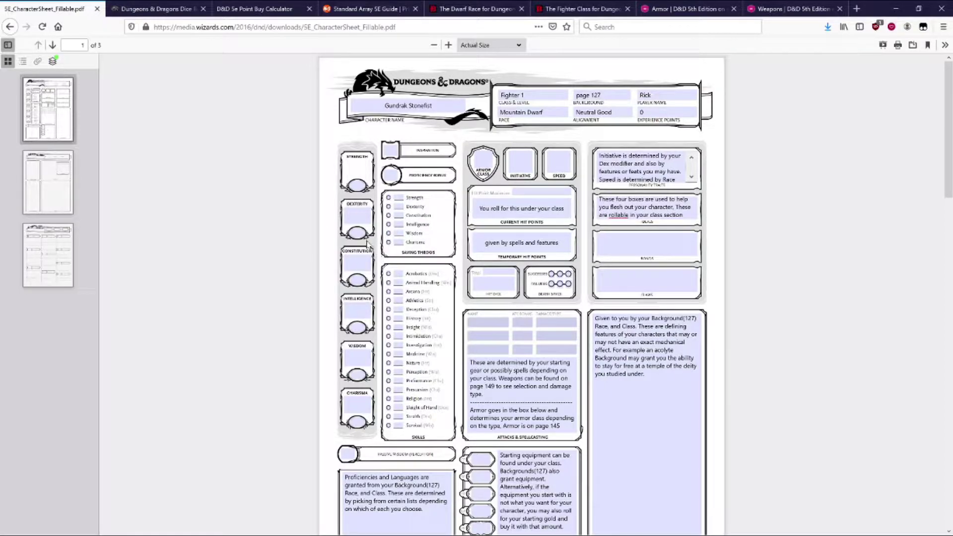
text(15)
click(352, 263)
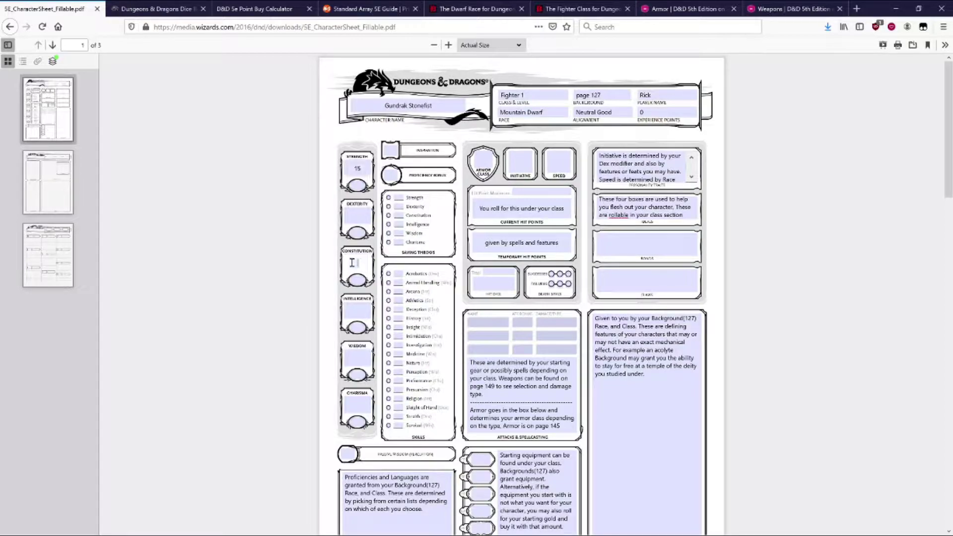
text(14)
click(357, 357)
text(13)
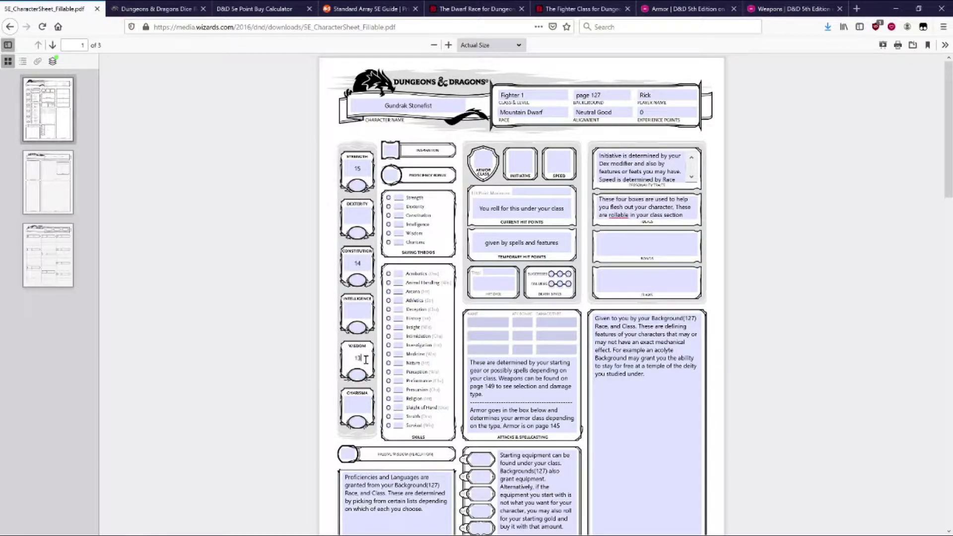
Assign the remaining ability scores: Dexterity 12, Intelligence 10 and Charisma 8.
click(355, 306)
click(356, 216)
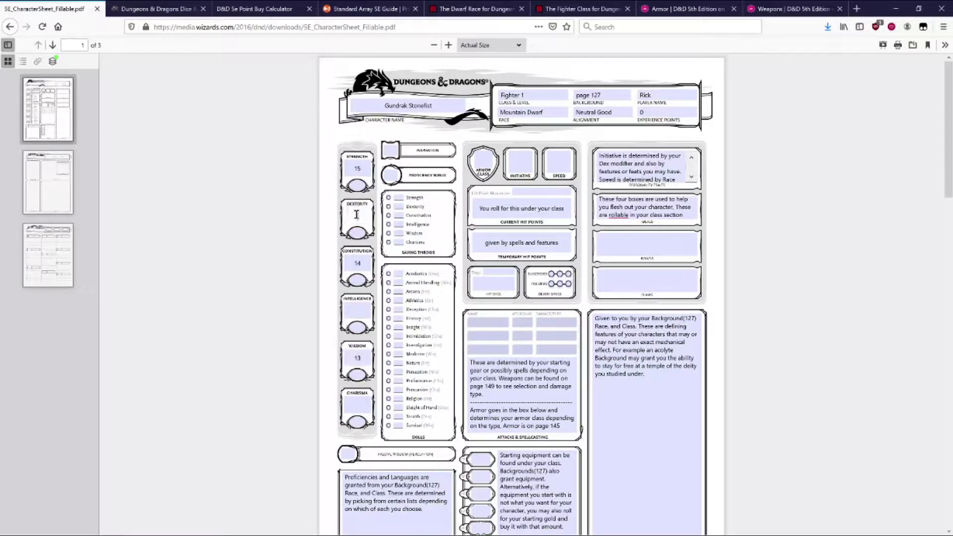
text(12)
click(362, 314)
text(10)
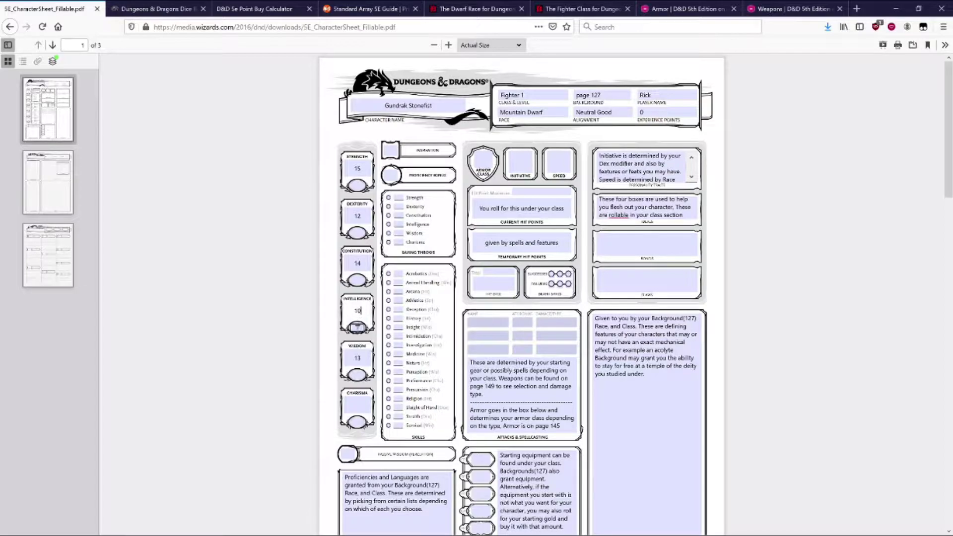
click(354, 403)
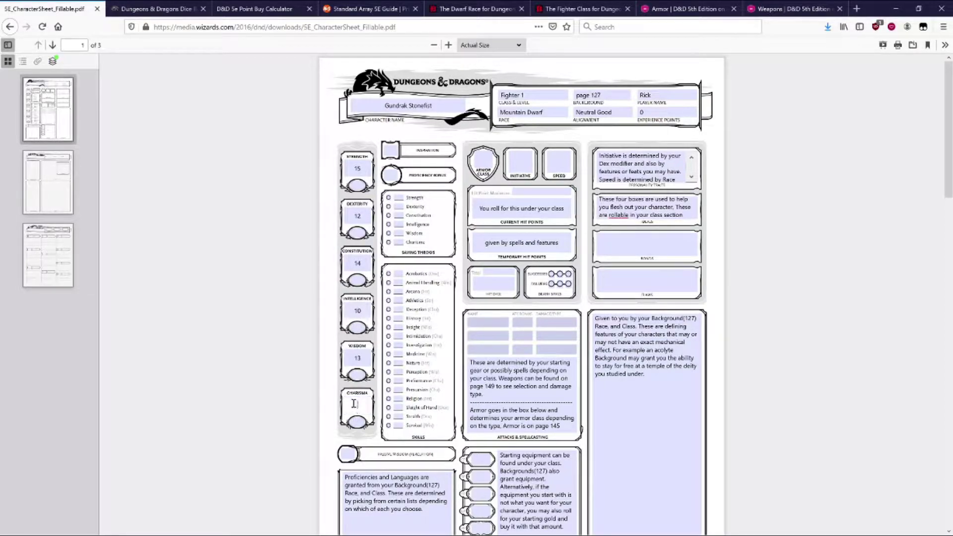
text(8)
click(317, 363)
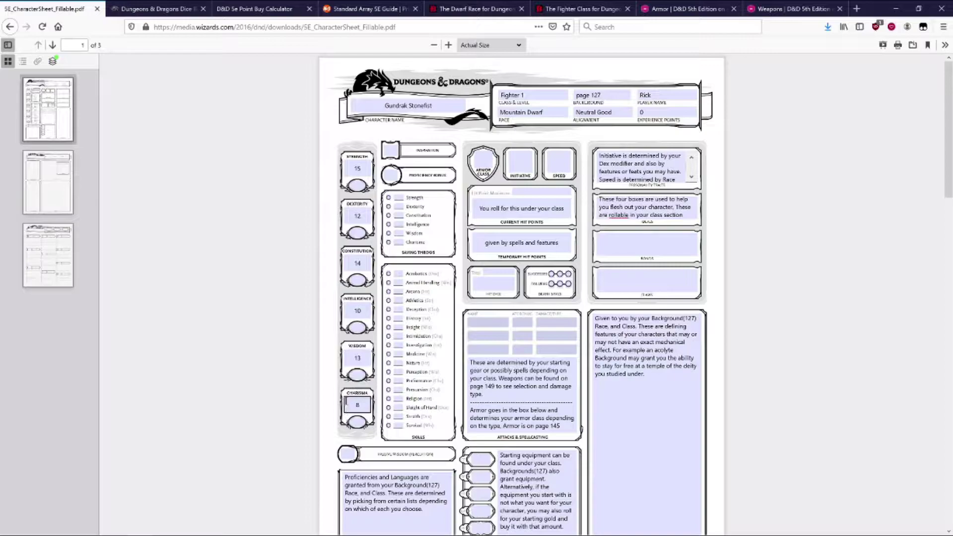
Write the example modifier formula (15-10)/2 below the existing text in the Features & Traits box.
click(361, 408)
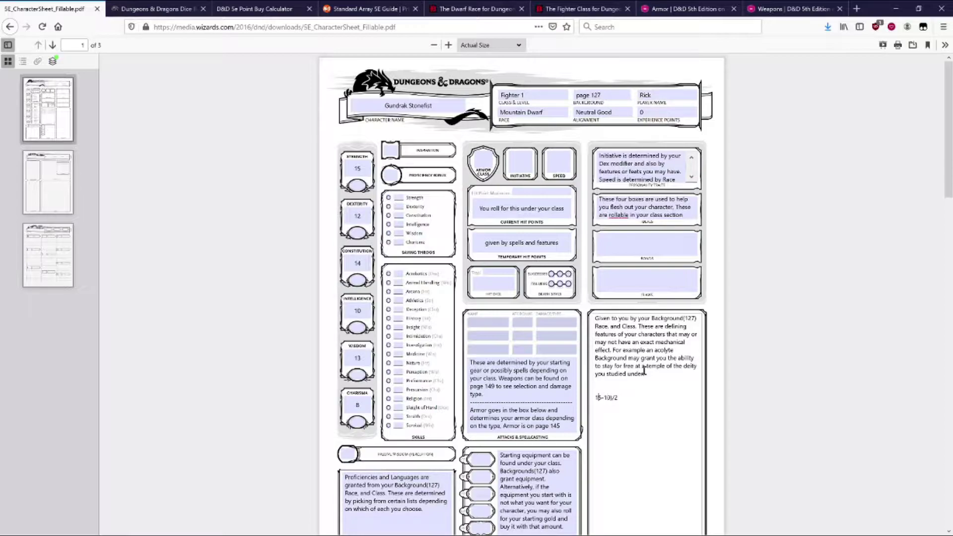
text(()
Enter the ability modifiers 2 for Strength, 1 for Dexterity and 2 for Constitution.
click(357, 185)
text(2)
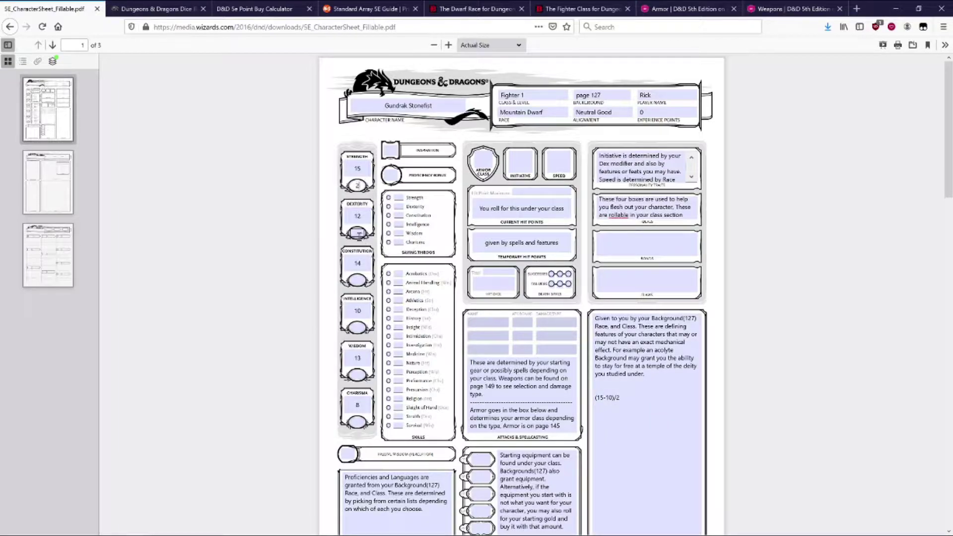
click(357, 233)
text(1)
click(357, 280)
text(2)
Enter the ability modifiers 0 for Intelligence, 1 for Wisdom and -1 for Charisma.
click(360, 316)
click(357, 327)
text(0)
click(358, 375)
text(1)
click(357, 422)
text(-1)
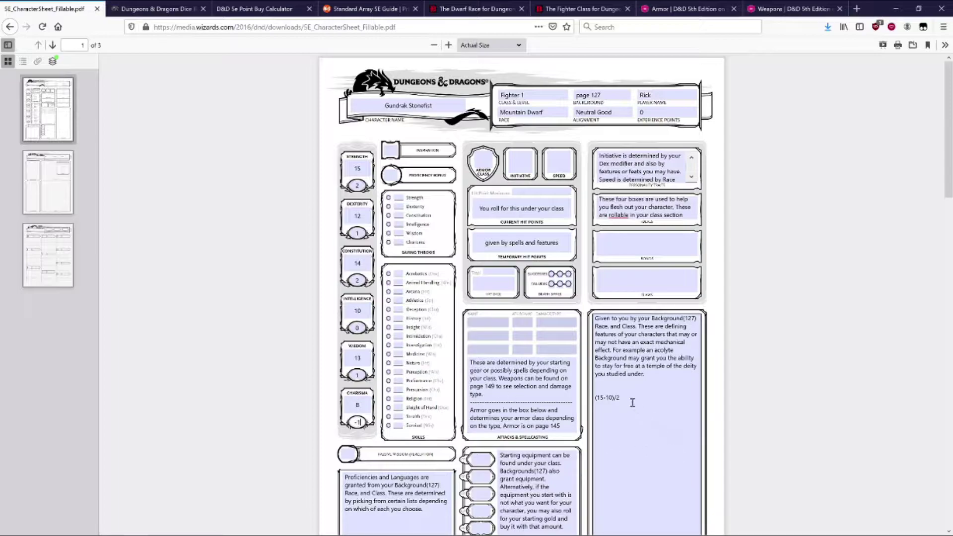
Delete the (15-10)/2 formula from the Features & Traits box.
drag(633, 402, 596, 404)
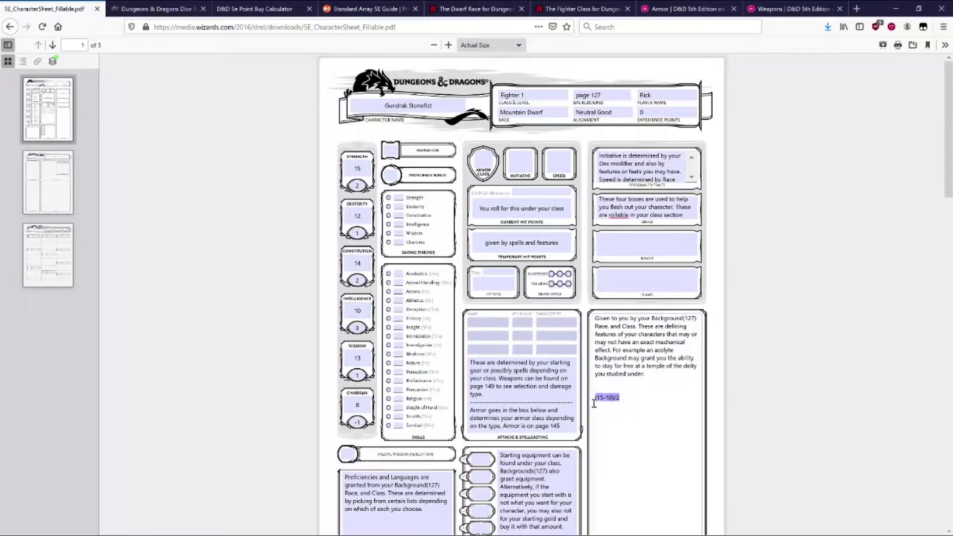
key(BackSpace)
Look up the 1st-level proficiency bonus in the Fighter Table and set the sheet's Proficiency Bonus to 2.
click(391, 150)
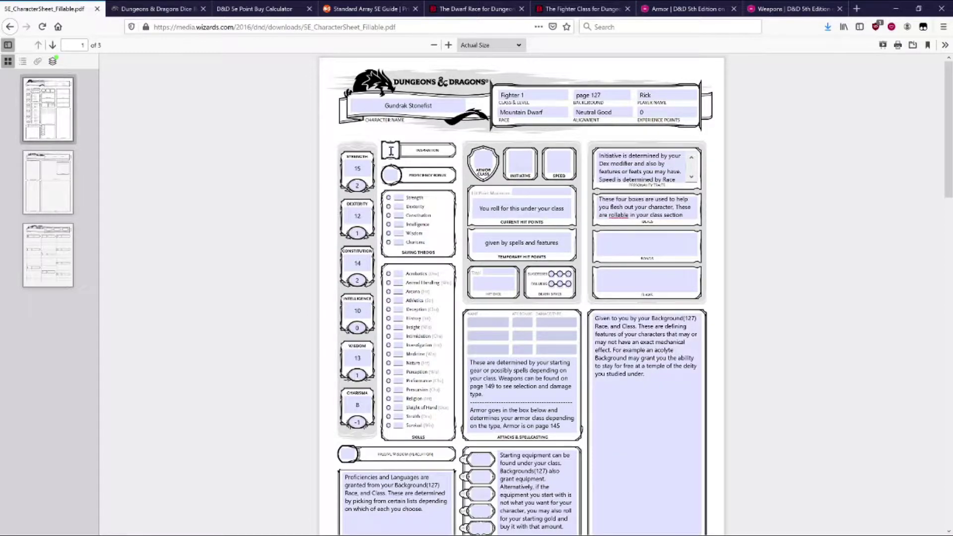
text(1)
click(392, 174)
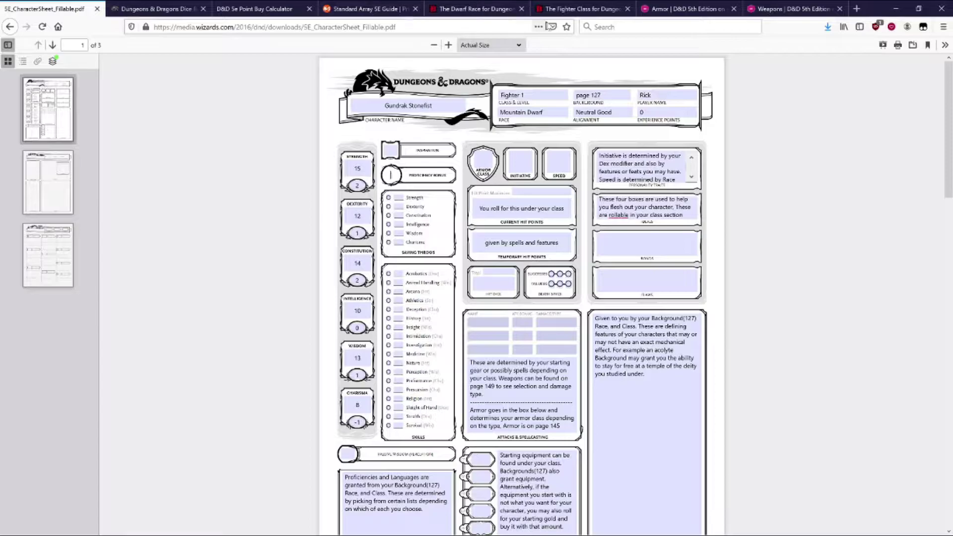
click(565, 11)
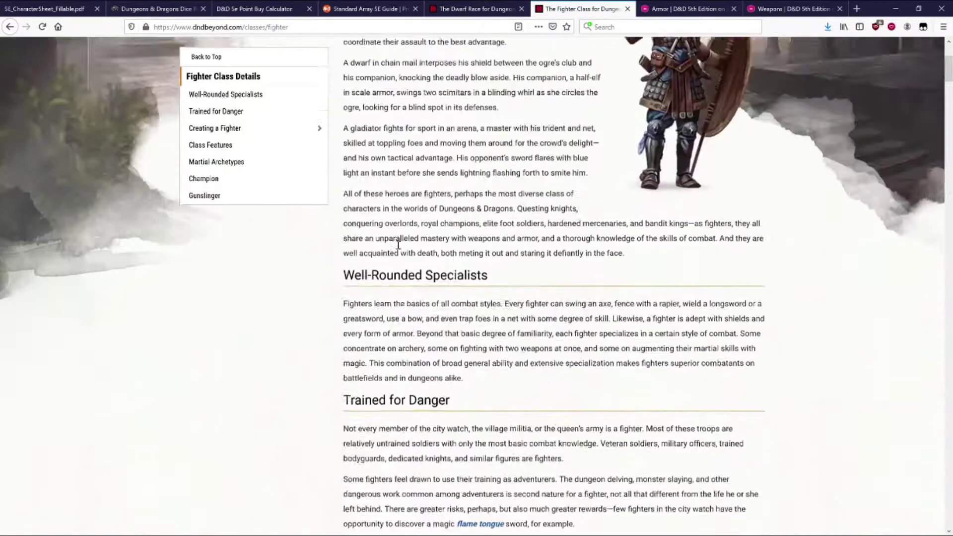
scroll(424, 289, down, 10)
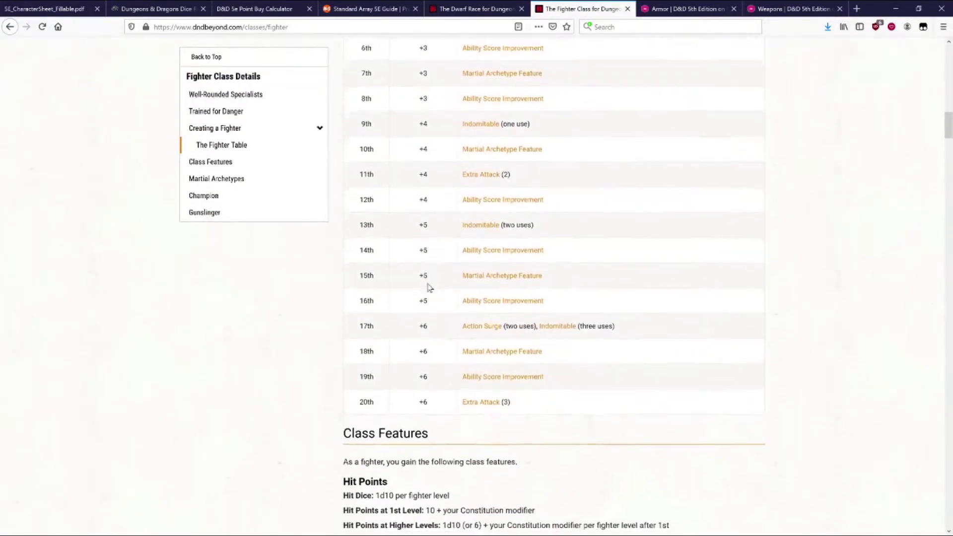
scroll(427, 286, up, 5)
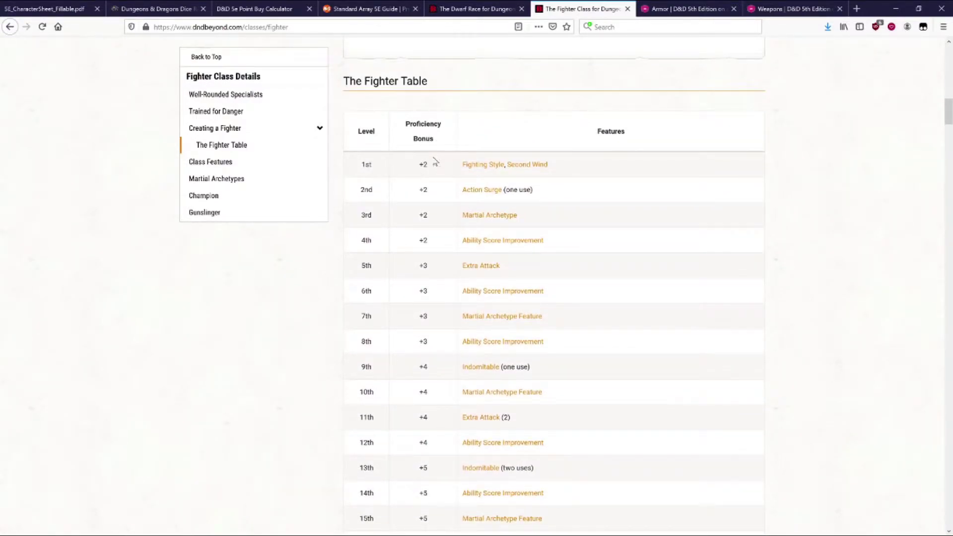
click(49, 8)
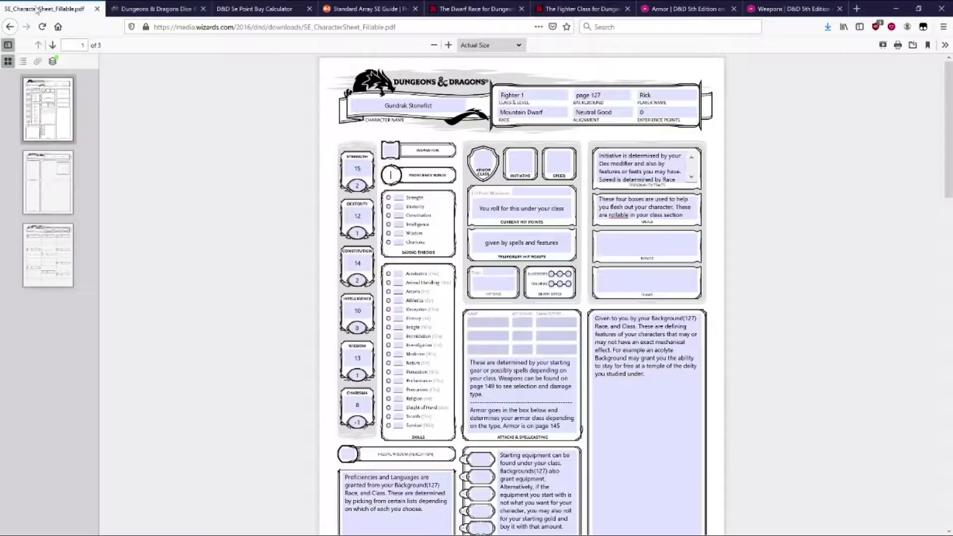
text(2)
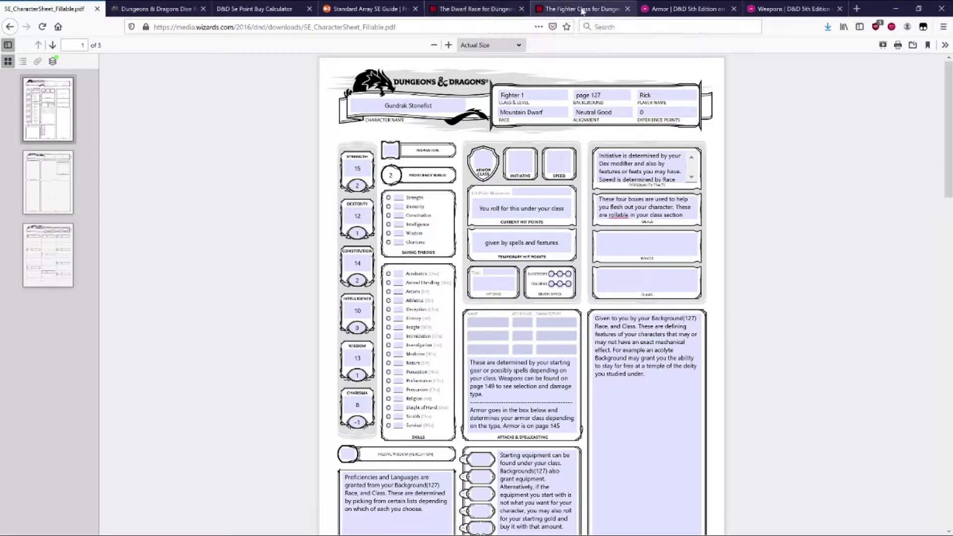
Check the Dwarf Traits for the ability score increase, and set Constitution to 16 with a modifier of 3.
click(463, 7)
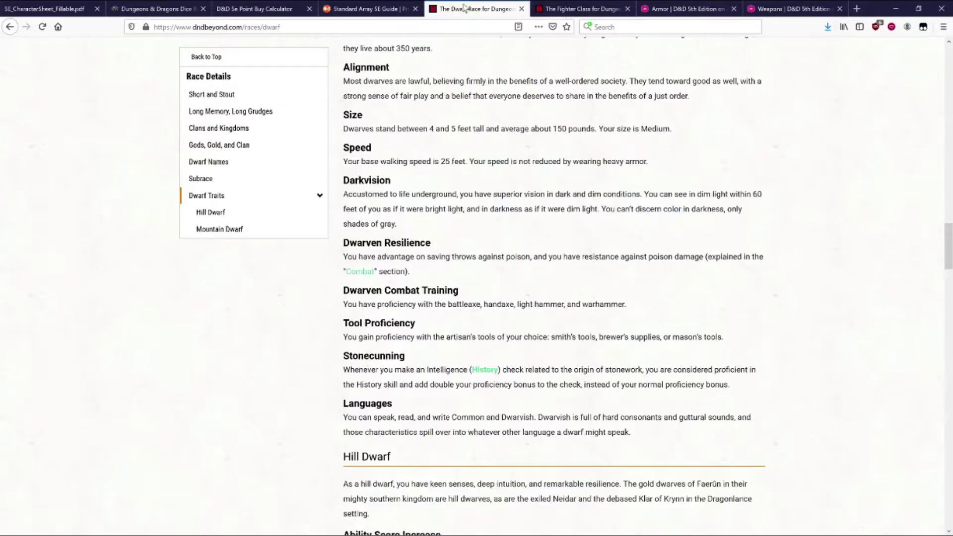
scroll(456, 259, up, 4)
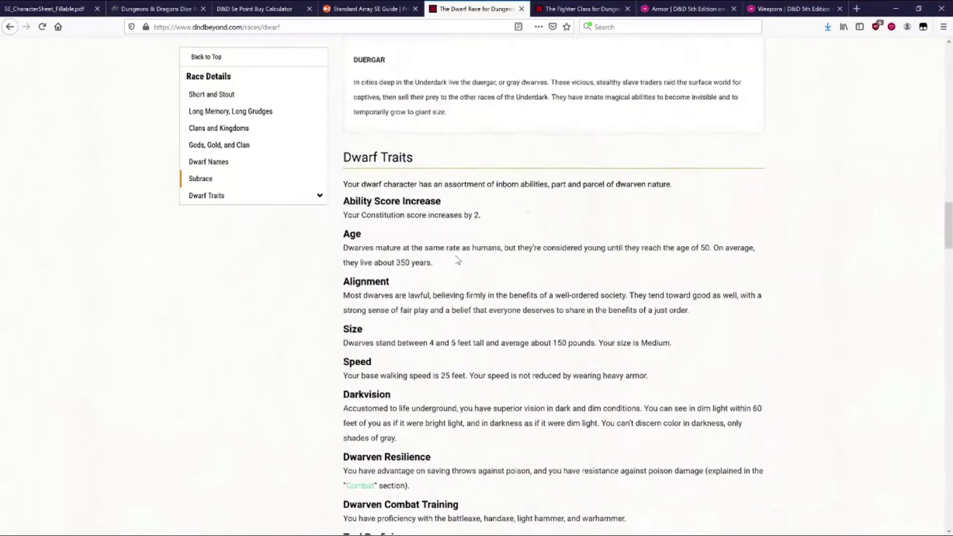
scroll(432, 154, down, 1)
scroll(436, 162, down, 1)
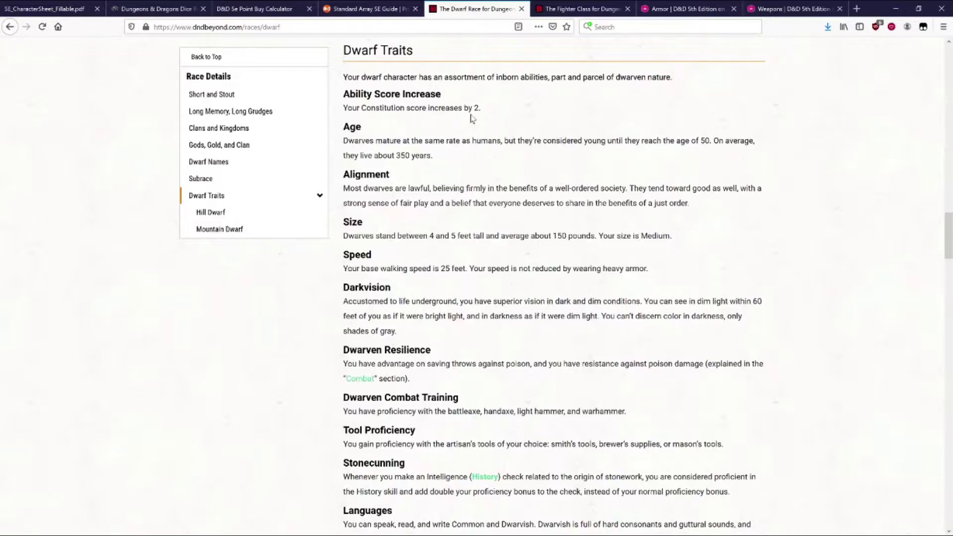
click(57, 7)
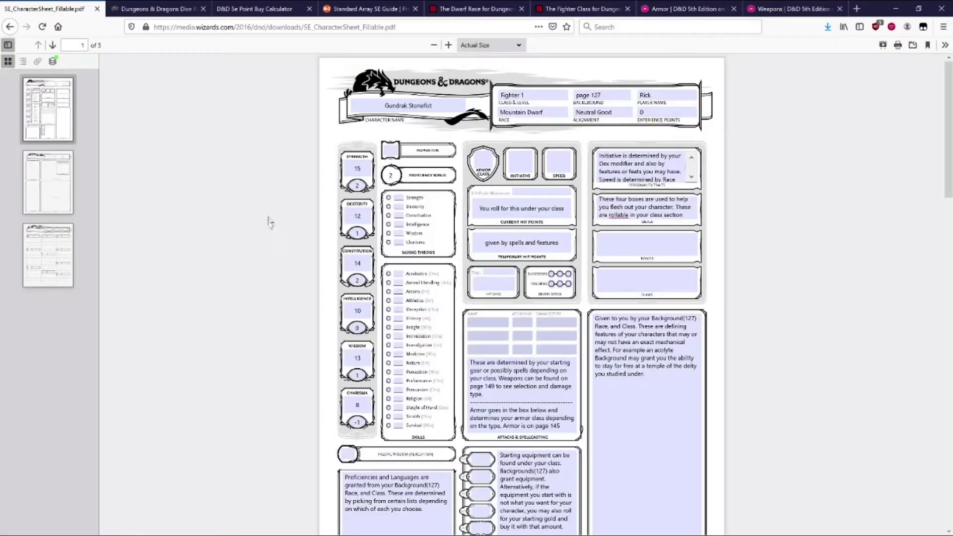
double_click(350, 265)
text(1)
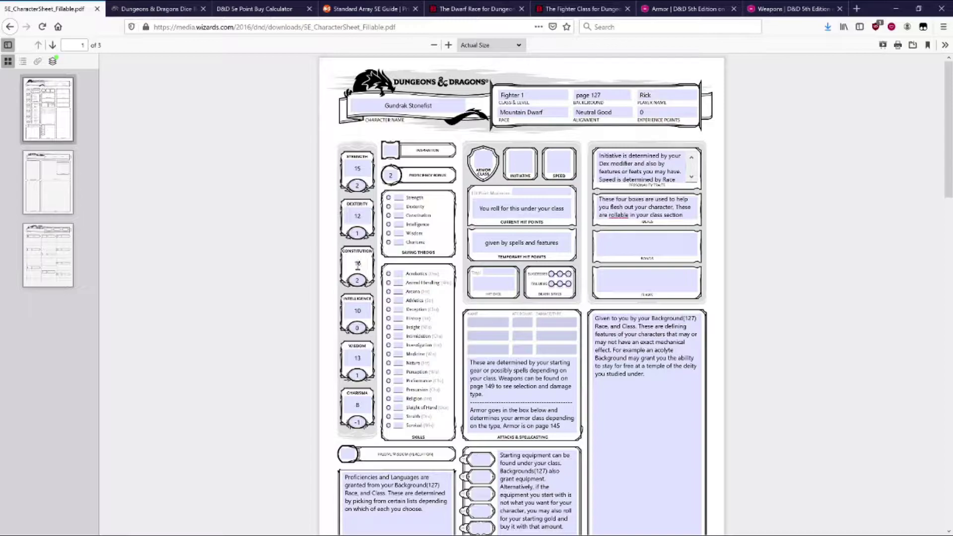
click(356, 280)
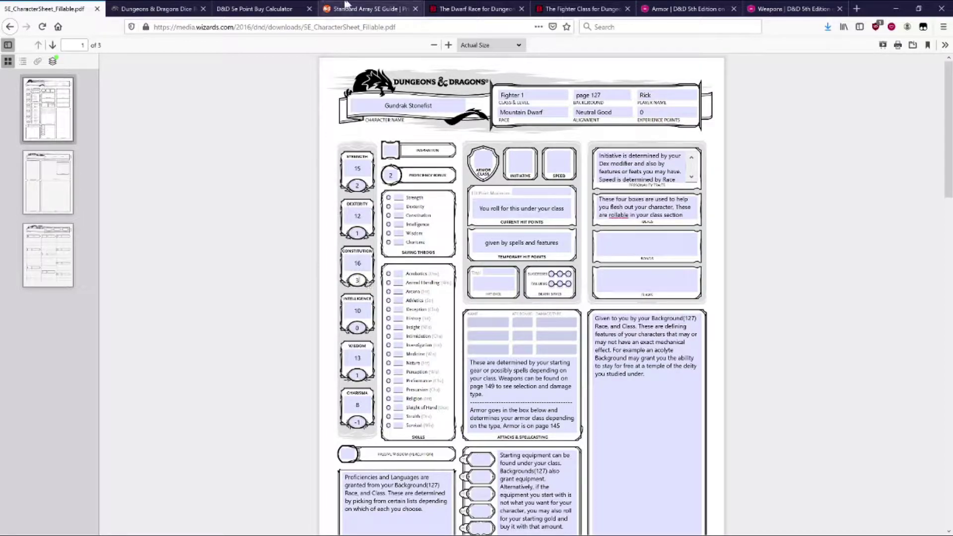
Look up the base walking speed in the Dwarf Traits and set the character sheet's Speed to 25.
click(492, 9)
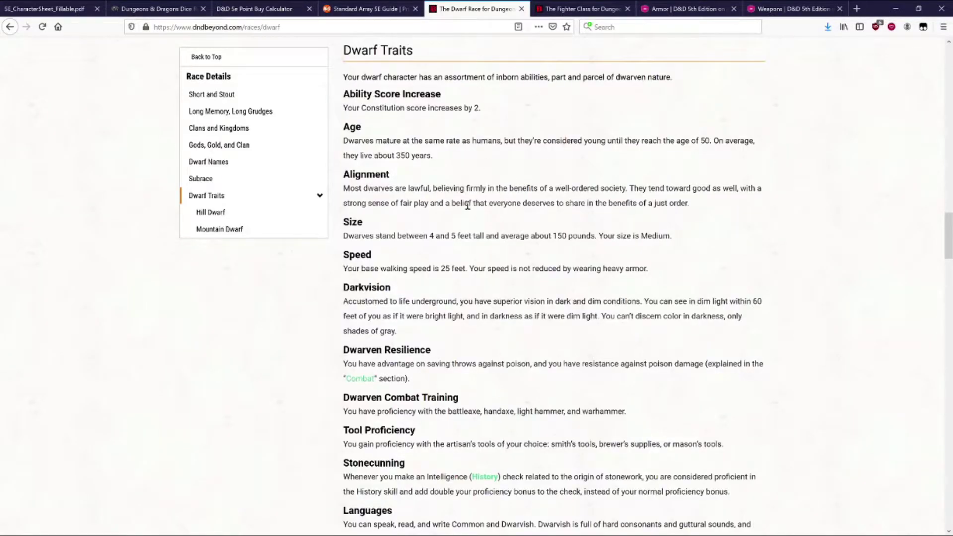
scroll(468, 227, down, 2)
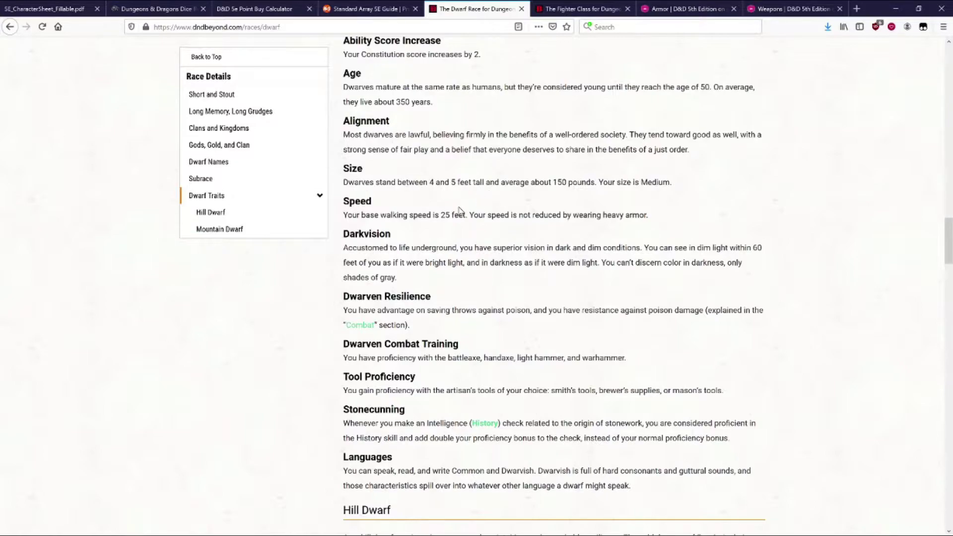
scroll(426, 199, down, 2)
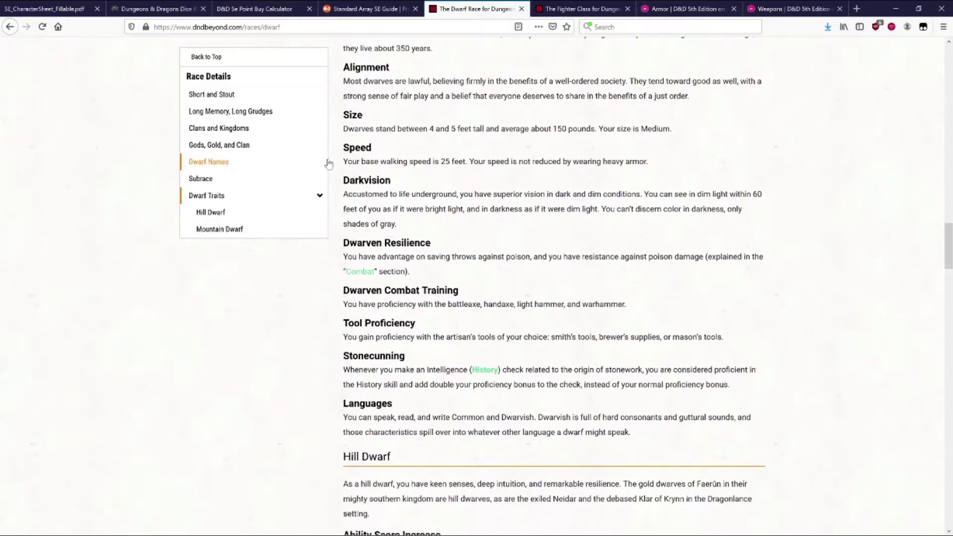
click(40, 9)
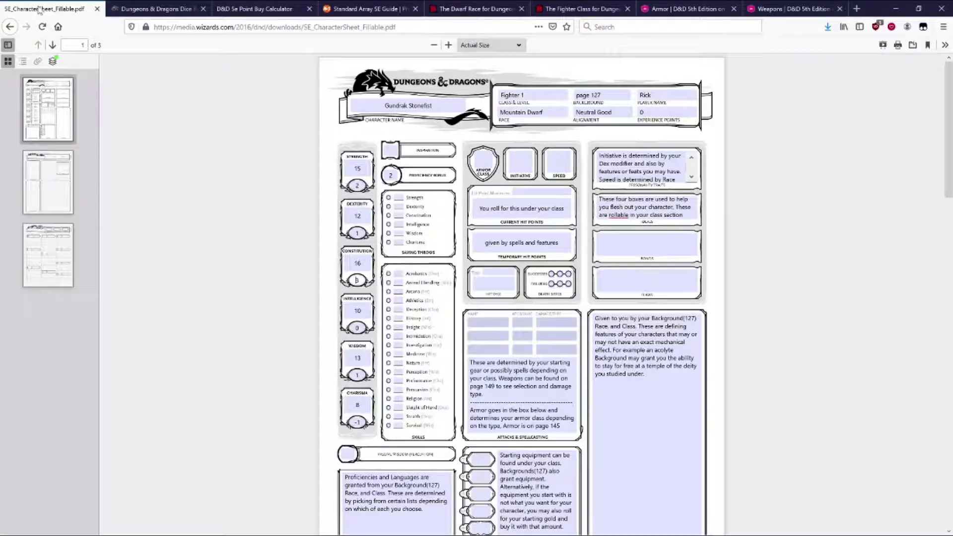
click(565, 165)
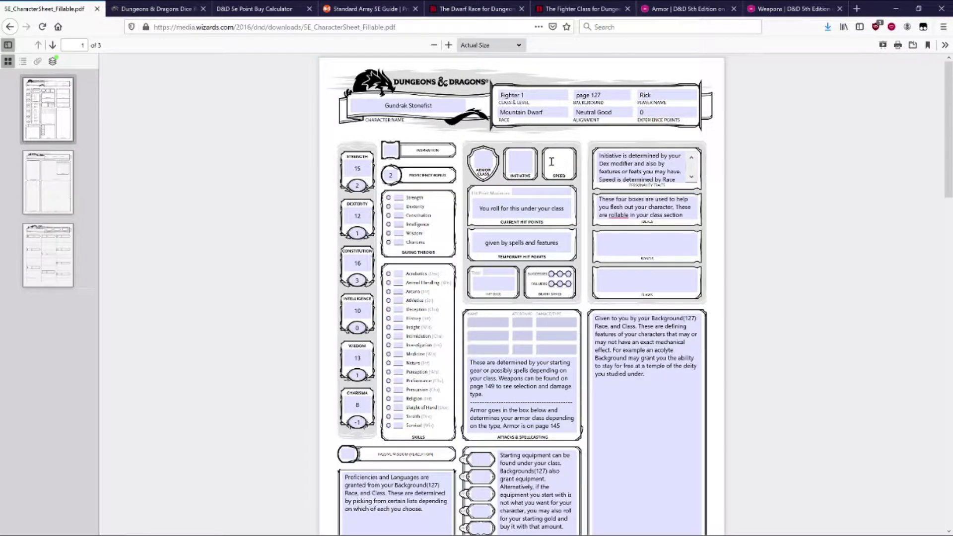
text(25)
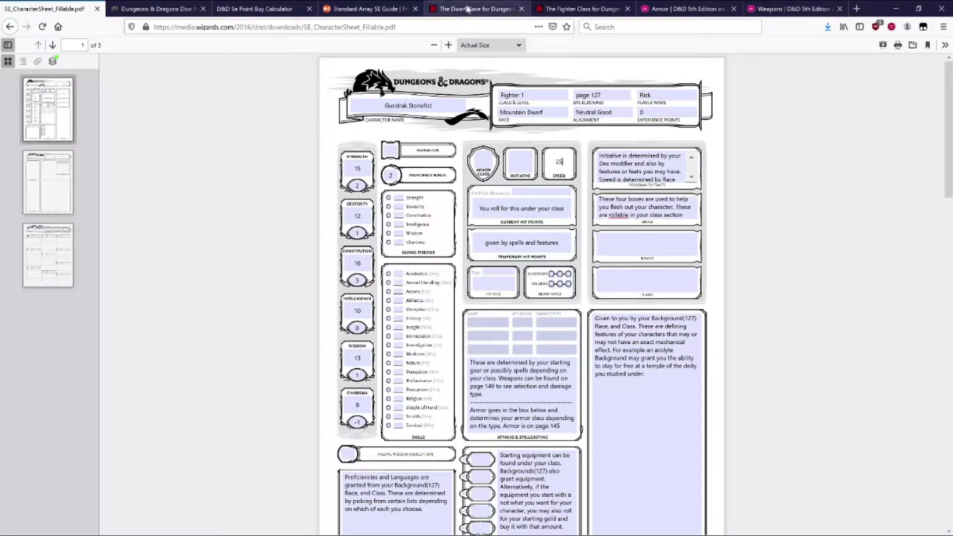
Copy the Dwarven Resilience trait with its description from the Dwarf page into the sheet's Features & Traits box.
click(469, 9)
scroll(445, 220, down, 1)
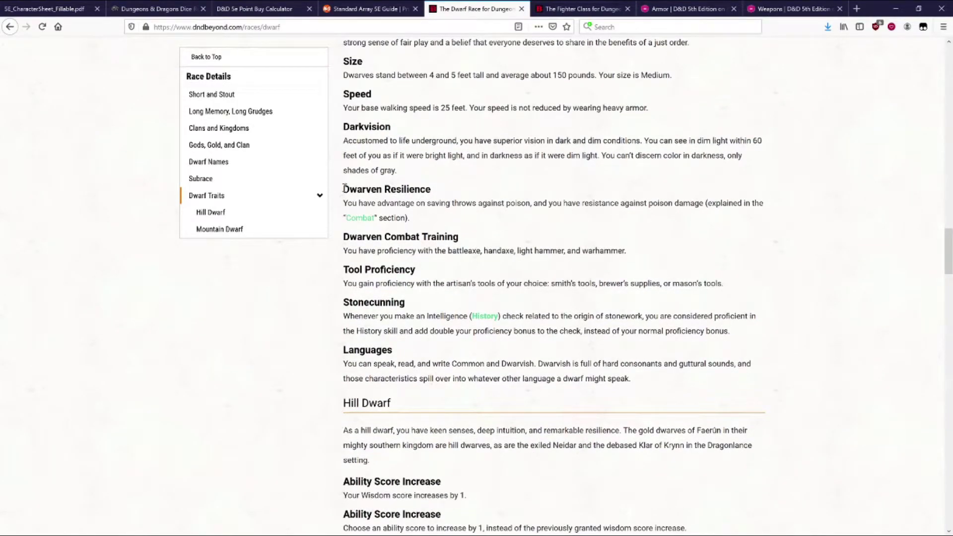
drag(345, 188, 410, 226)
key(ctrl+c)
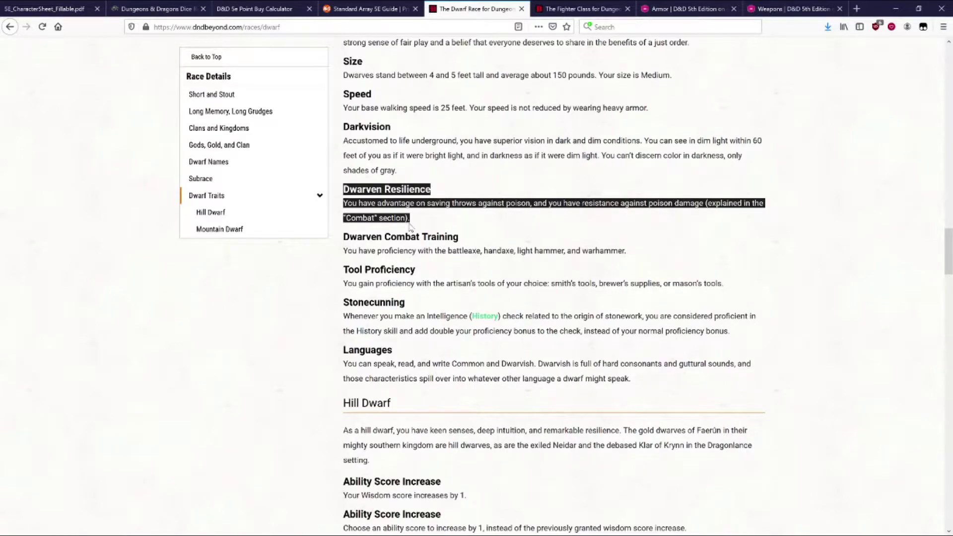
click(71, 14)
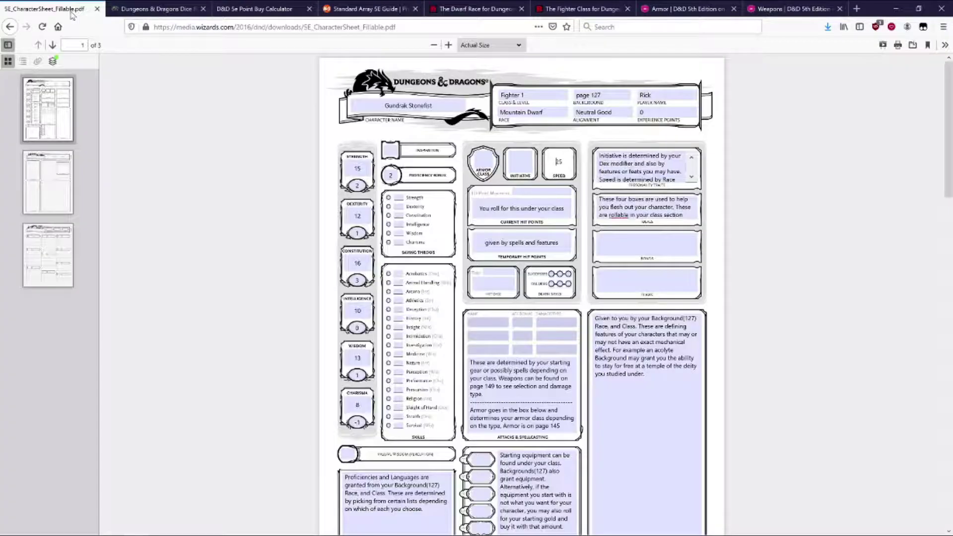
click(649, 392)
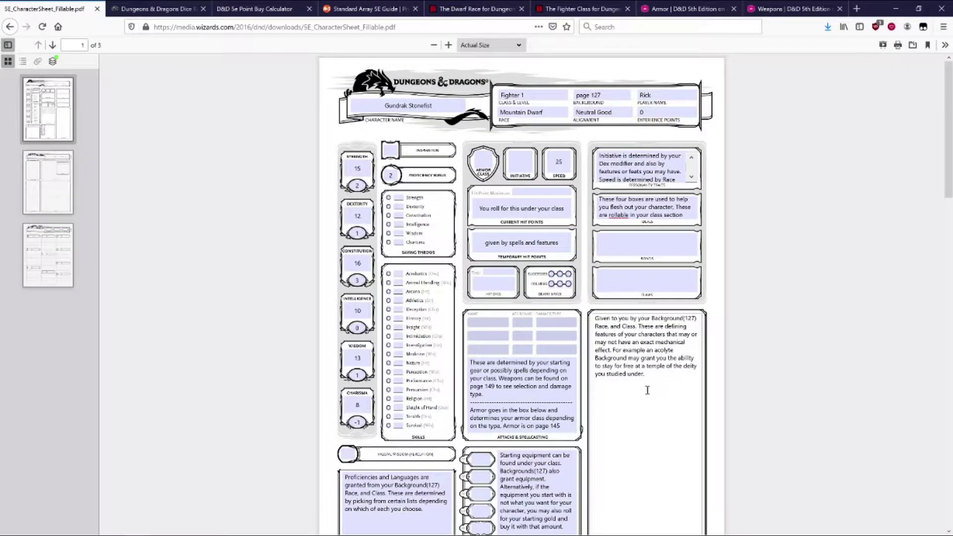
key(ctrl+v)
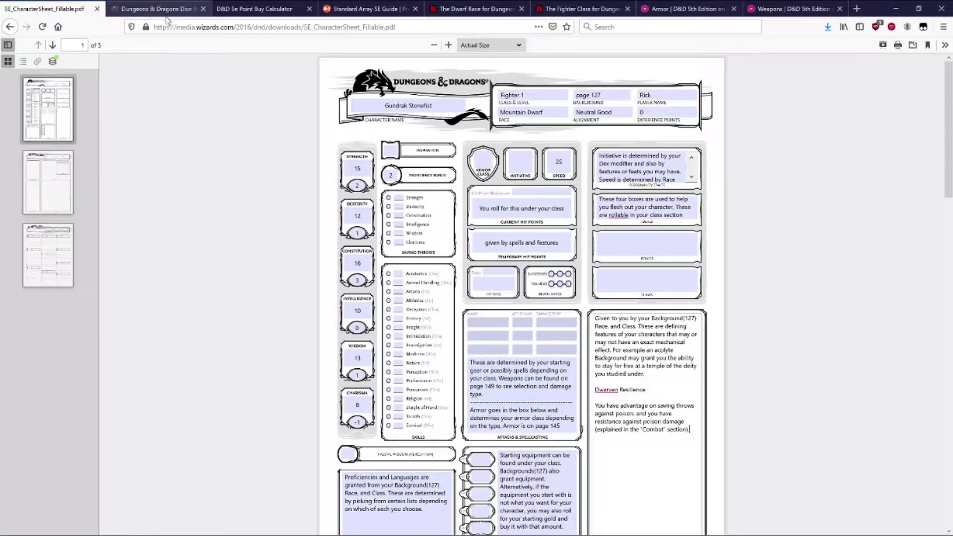
Read the Dwarven Combat Training, Tool Proficiency and Stonecunning traits on the Dwarf page, examining the artisan's tool choices.
click(461, 10)
mouse_move(469, 320)
scroll(467, 323, down, 2)
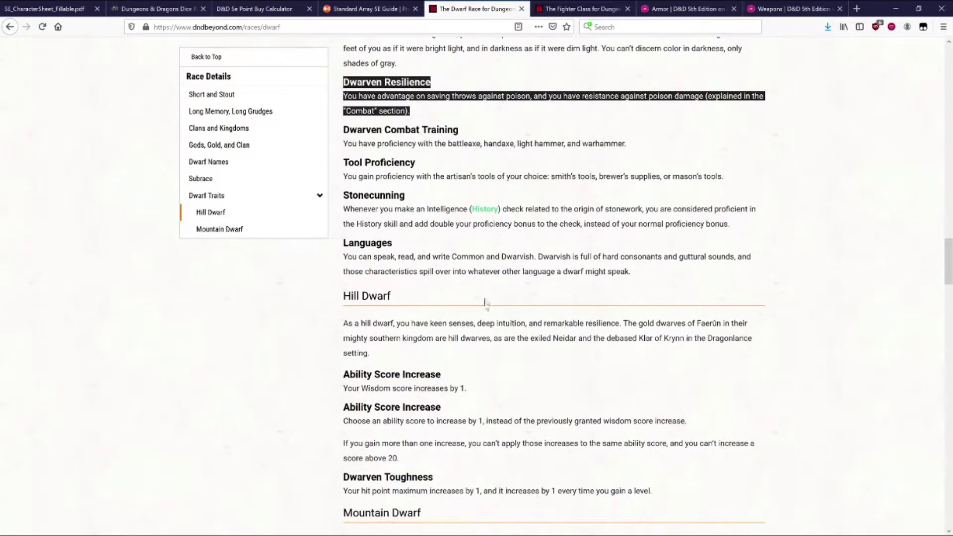
click(343, 165)
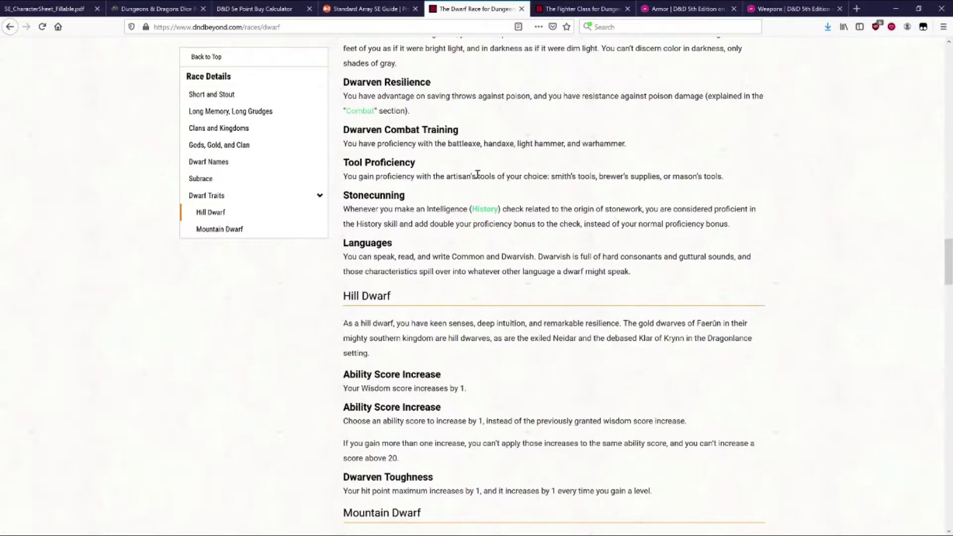
drag(478, 174, 733, 174)
click(735, 174)
drag(599, 177, 662, 177)
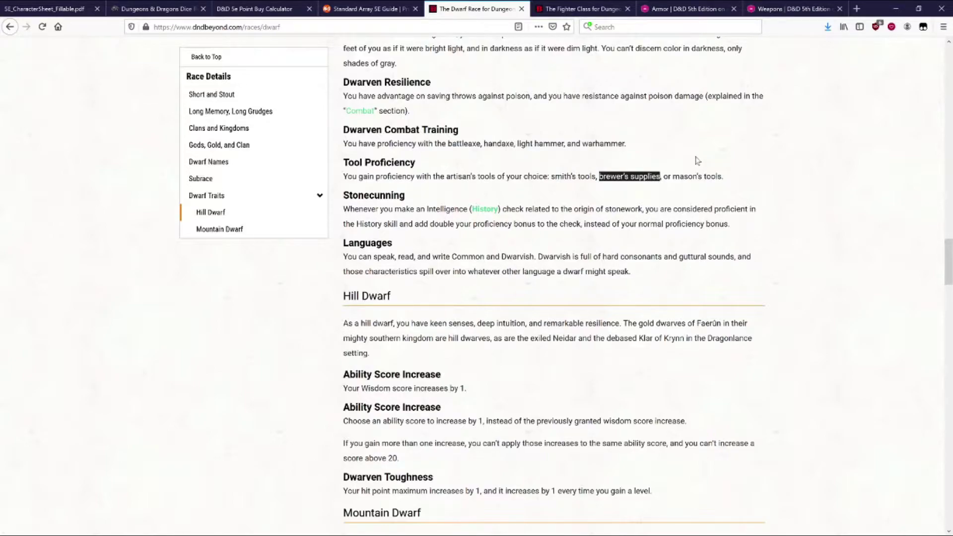
click(697, 160)
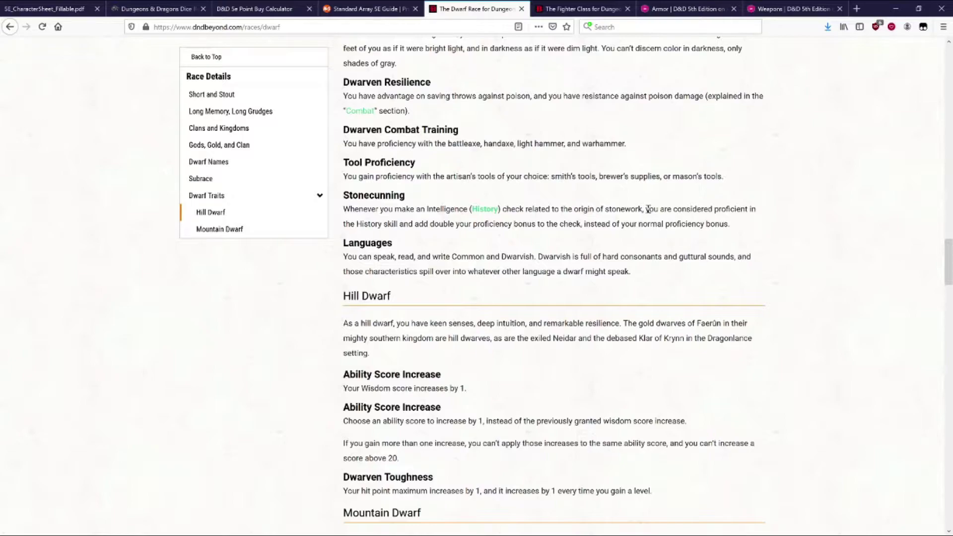
Copy "Common and Dwarvish" from the Languages trait into the sheet's Other Proficiencies & Languages box.
scroll(349, 205, down, 2)
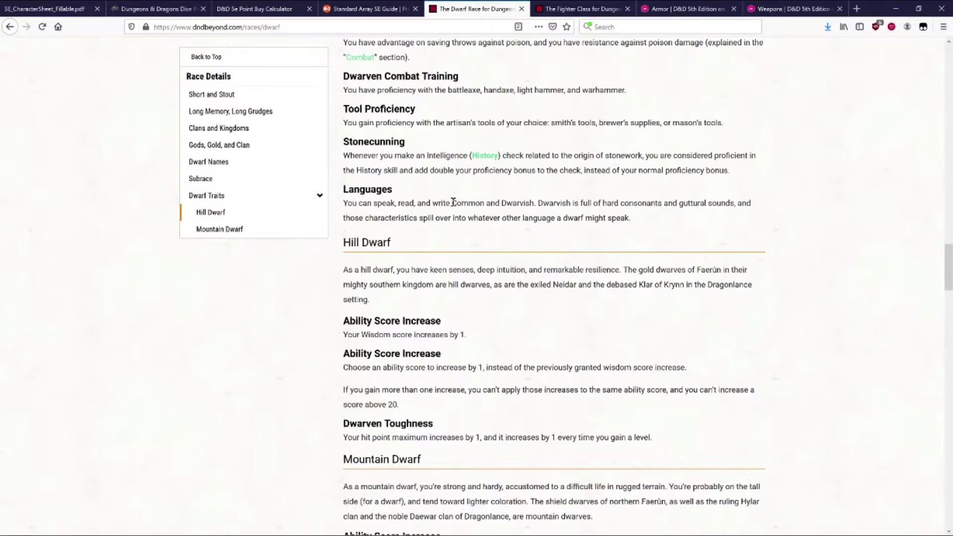
drag(453, 202, 535, 206)
key(ctrl+c)
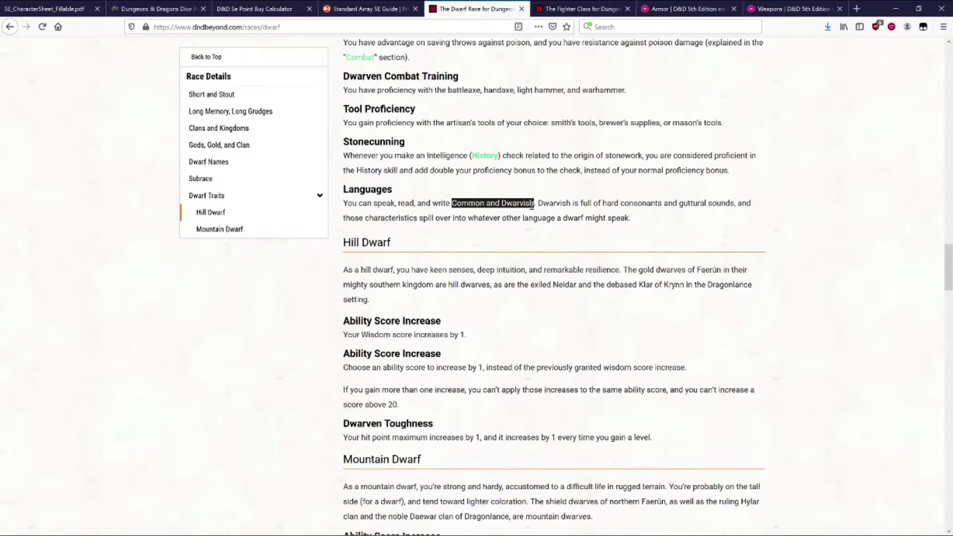
click(45, 8)
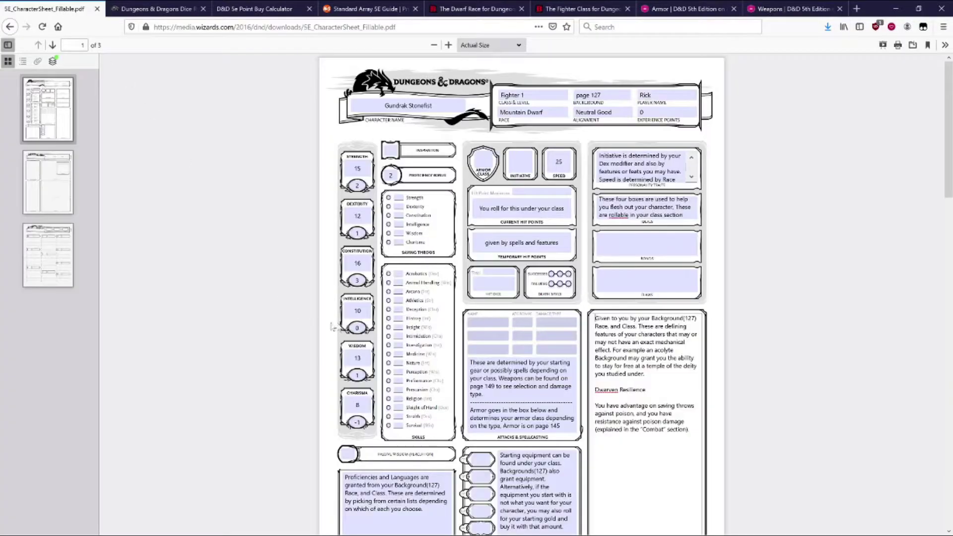
scroll(392, 341, down, 5)
scroll(392, 340, down, 1)
click(427, 283)
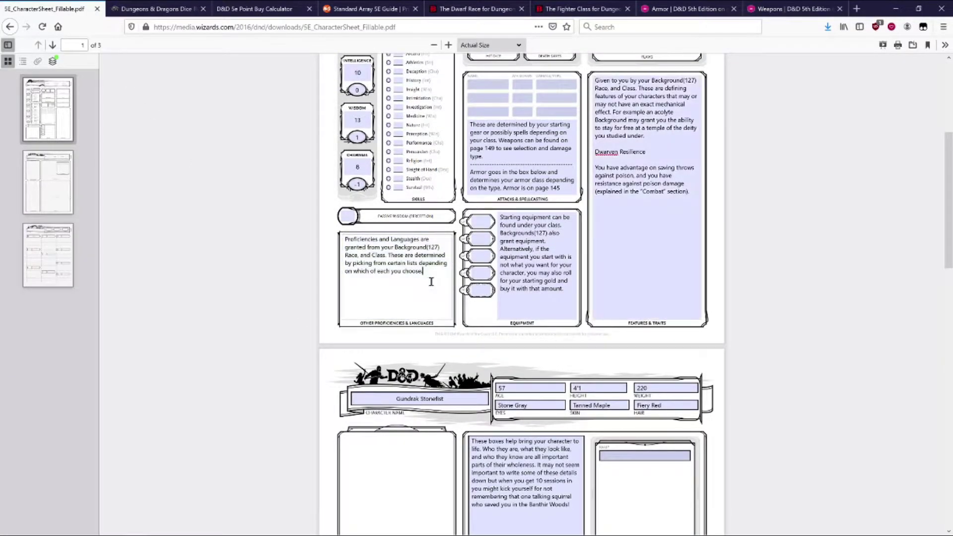
key(ctrl+v)
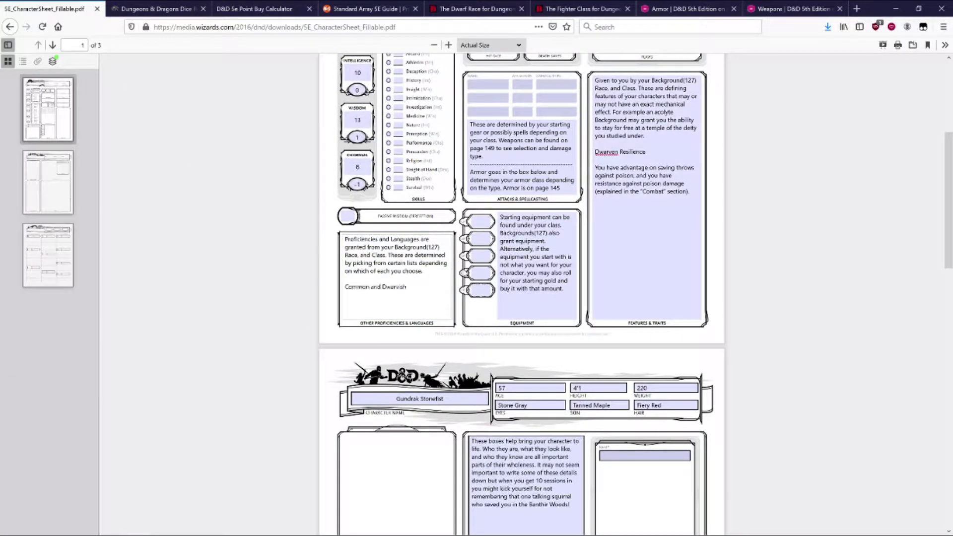
Read the rest of the Languages trait and compare the Hill Dwarf and Mountain Dwarf subrace traits.
click(502, 12)
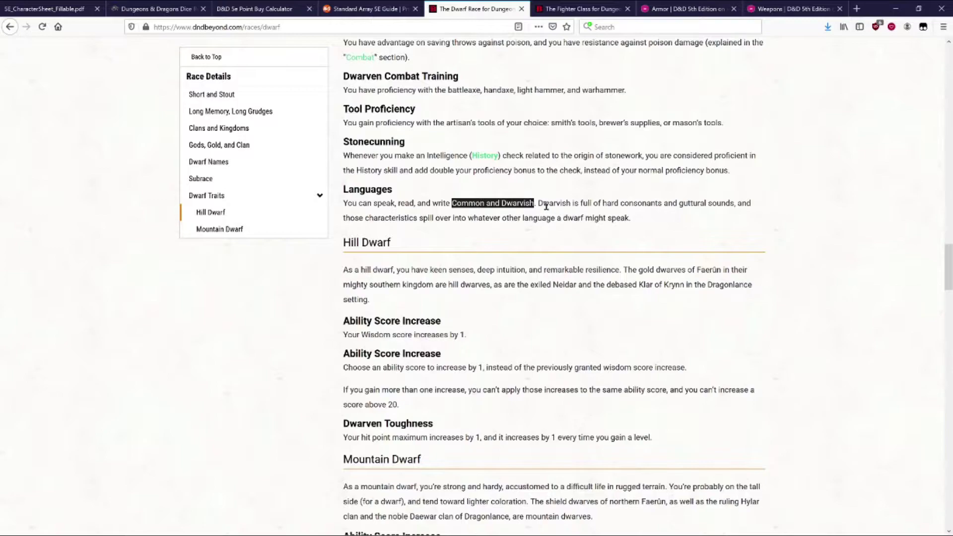
drag(538, 204, 583, 219)
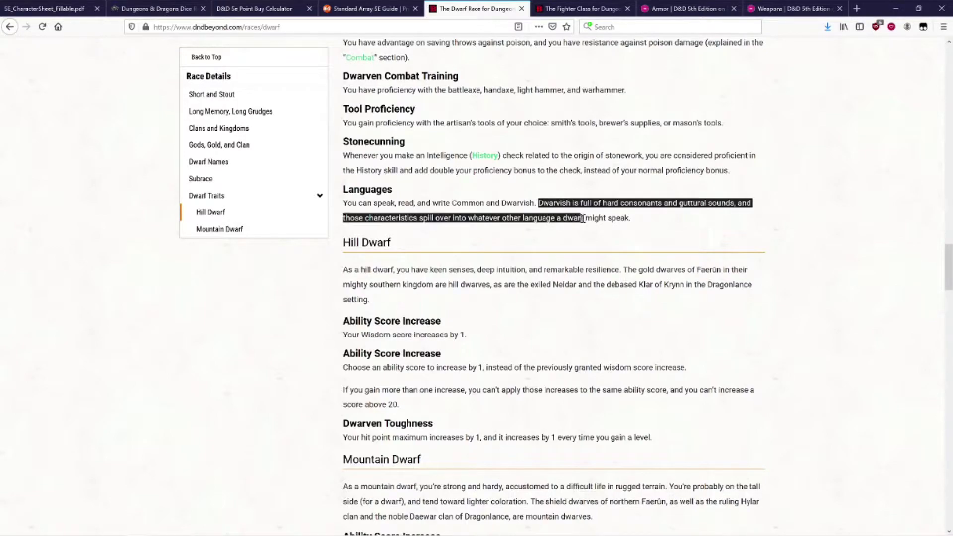
click(693, 233)
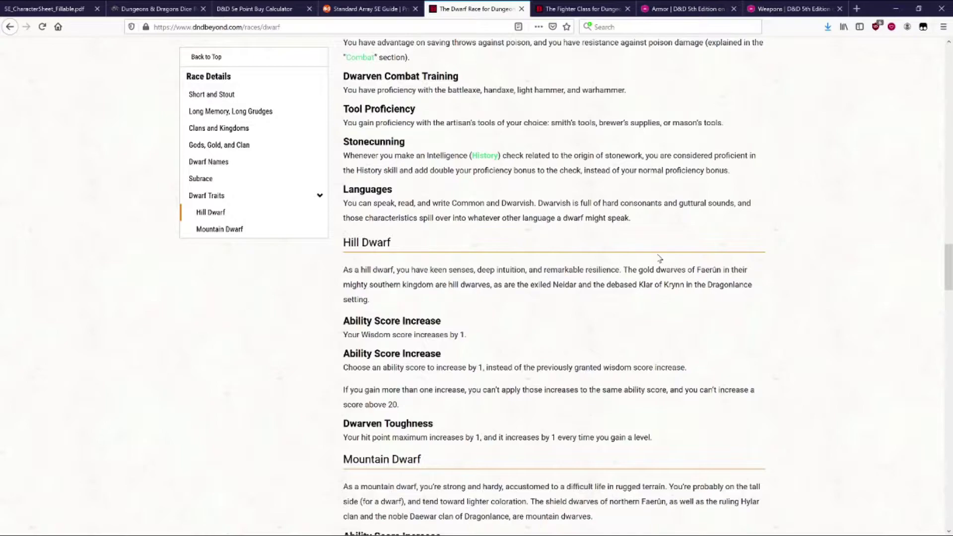
scroll(511, 292, down, 2)
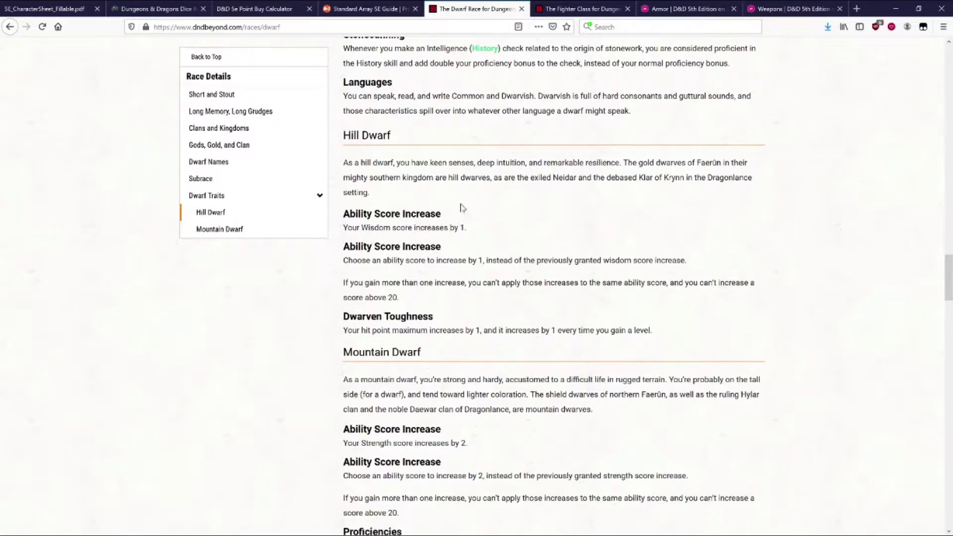
scroll(465, 205, down, 1)
scroll(462, 188, down, 2)
scroll(452, 136, up, 1)
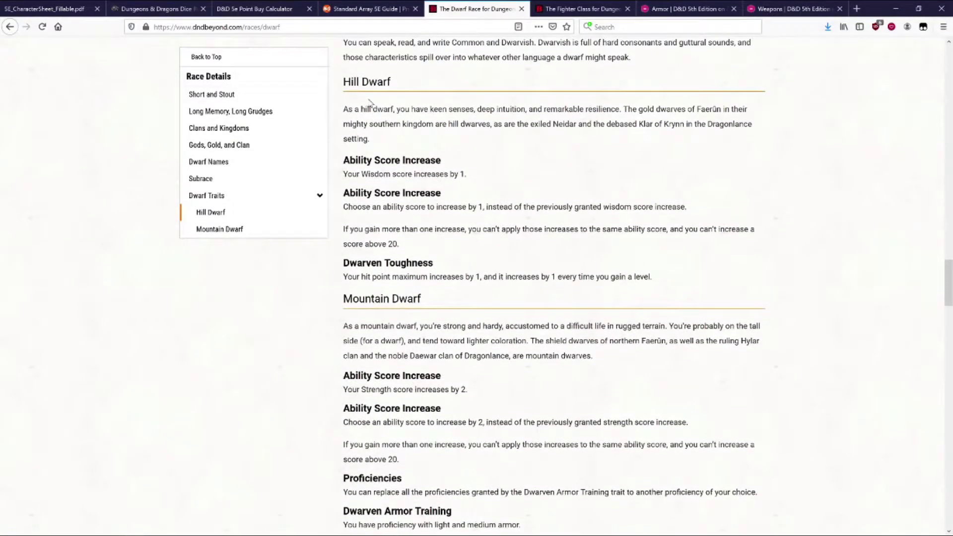
scroll(372, 119, down, 1)
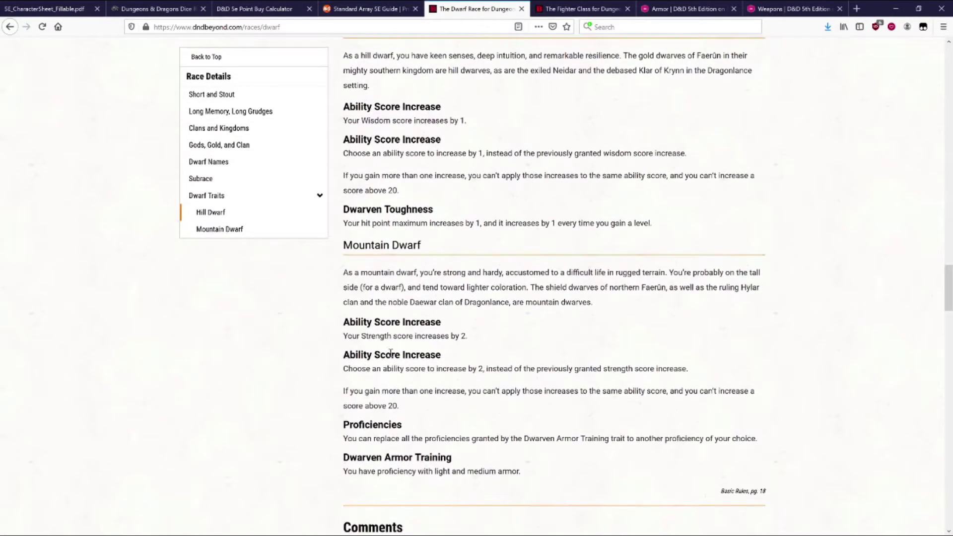
scroll(390, 255, up, 1)
scroll(382, 199, down, 2)
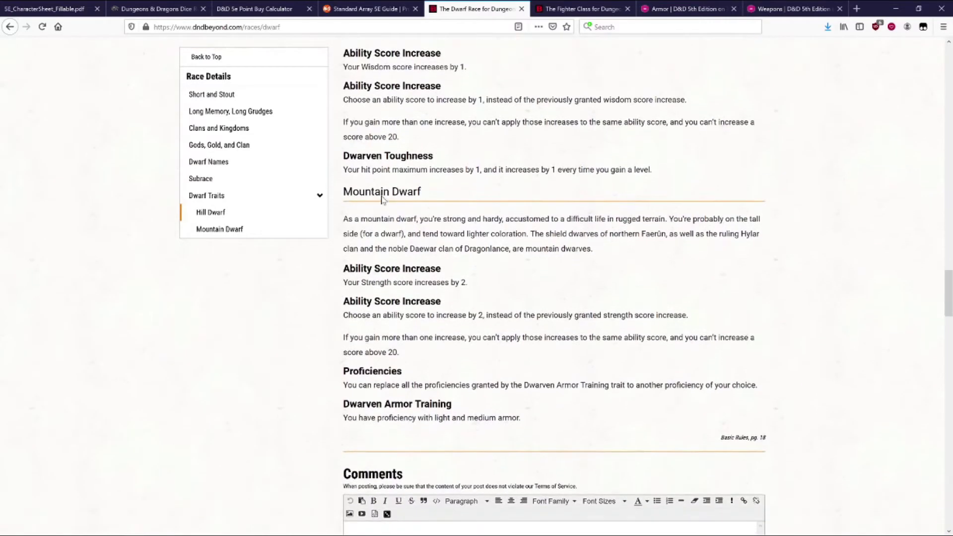
scroll(384, 199, up, 3)
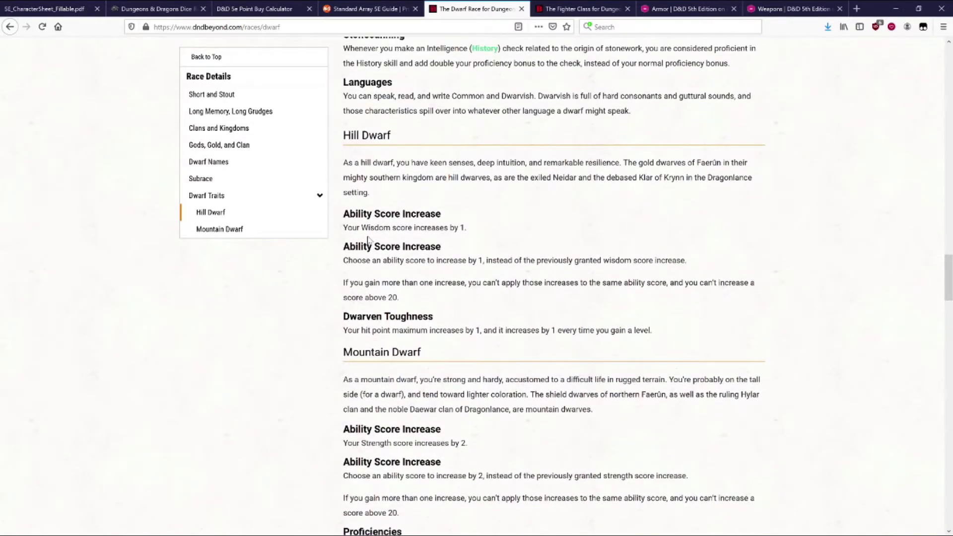
scroll(448, 260, down, 3)
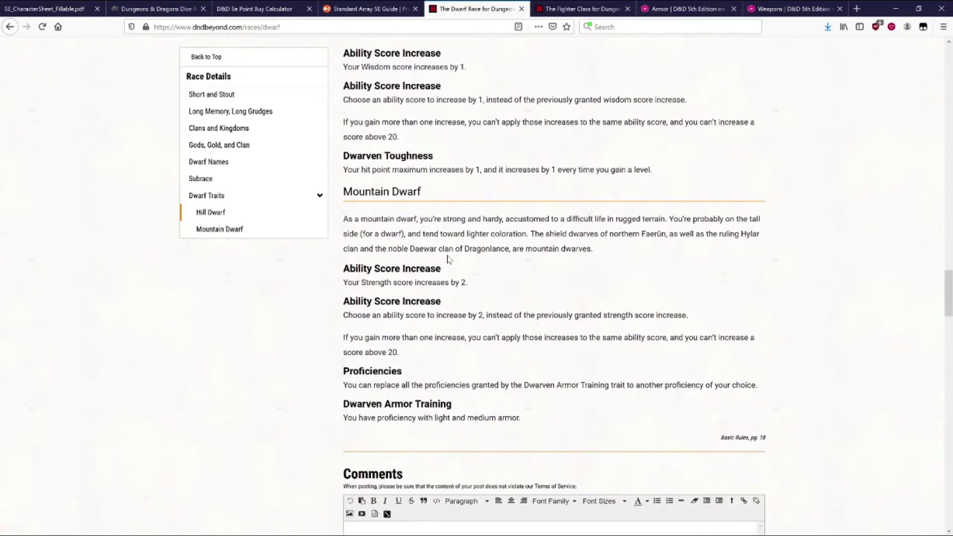
Apply the Mountain Dwarf increase of 2 to the sheet's Strength score and set the Strength modifier to 3.
scroll(449, 259, down, 2)
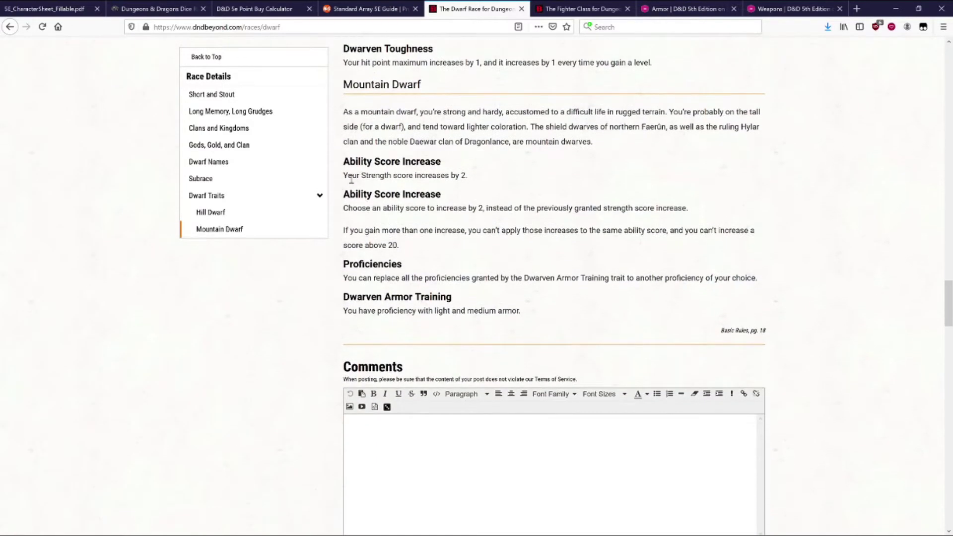
drag(363, 177, 485, 177)
click(485, 177)
click(62, 5)
scroll(397, 233, up, 3)
scroll(370, 173, up, 1)
click(361, 120)
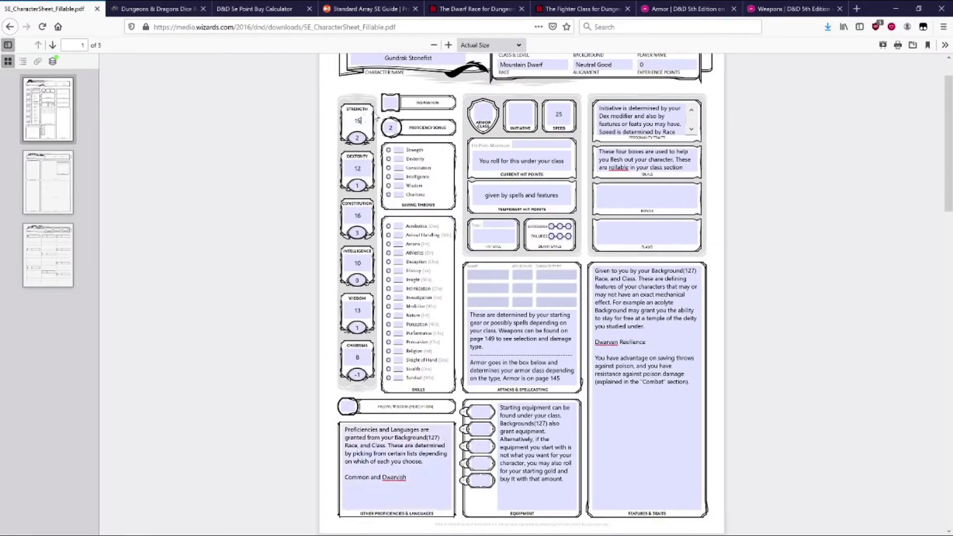
click(358, 138)
text(3)
Read the remaining Mountain Dwarf traits, Proficiencies and Dwarven Armor Training, on the Dwarf page.
click(559, 11)
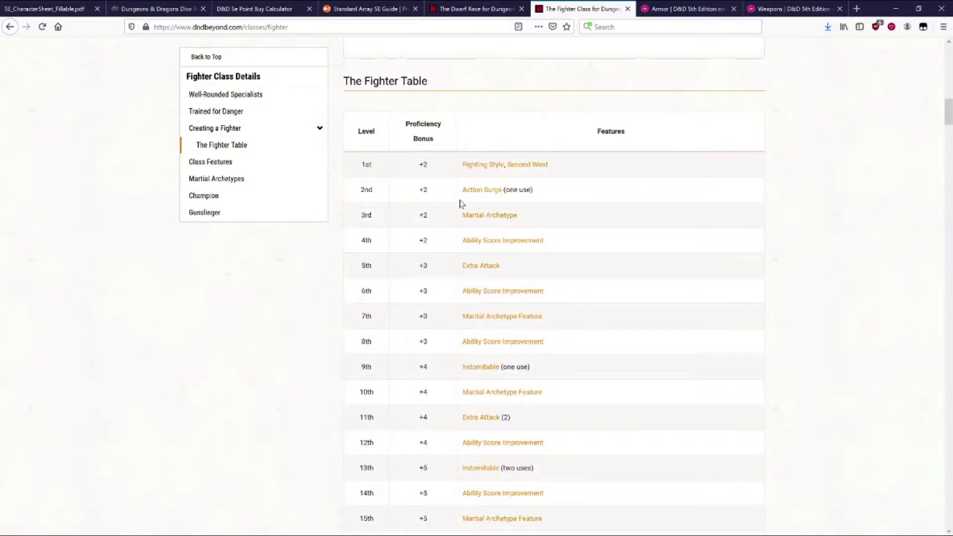
click(454, 11)
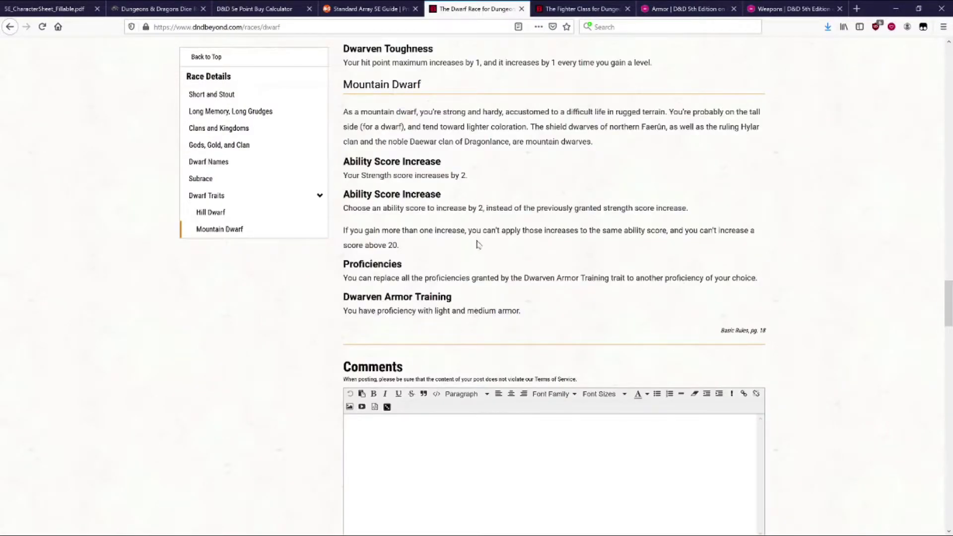
scroll(491, 273, down, 2)
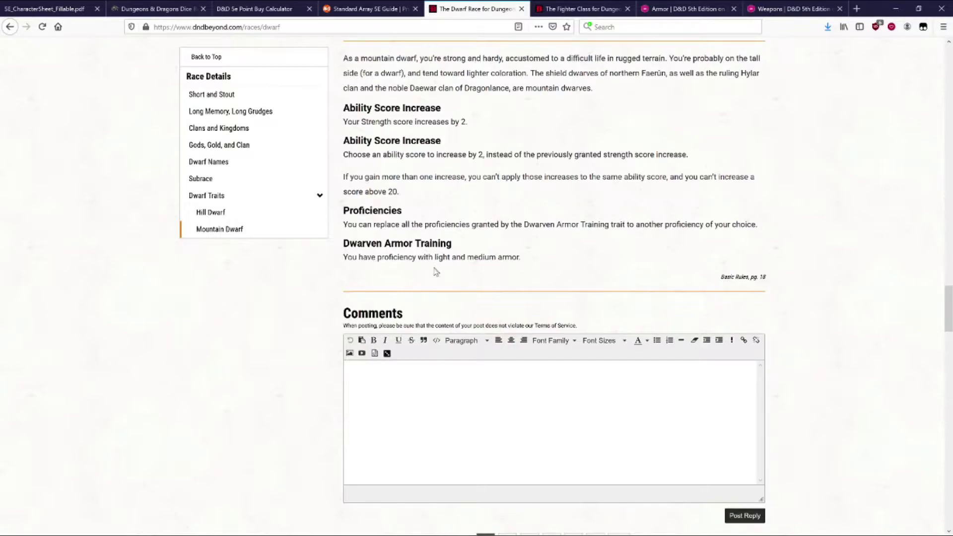
Read the Hit Dice and Hit Points entries under Class Features on the Fighter page and compare them with the character sheet.
click(558, 9)
scroll(452, 301, up, 10)
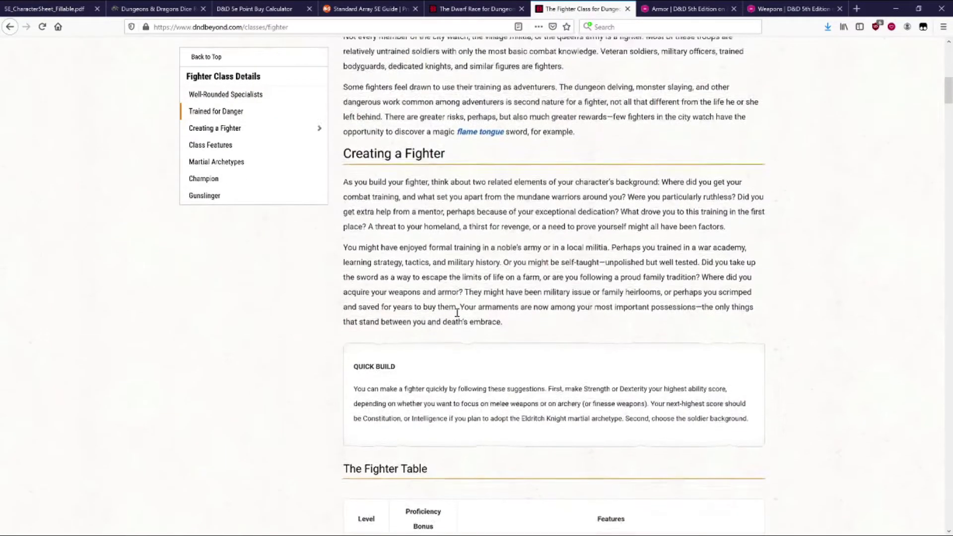
scroll(419, 209, down, 15)
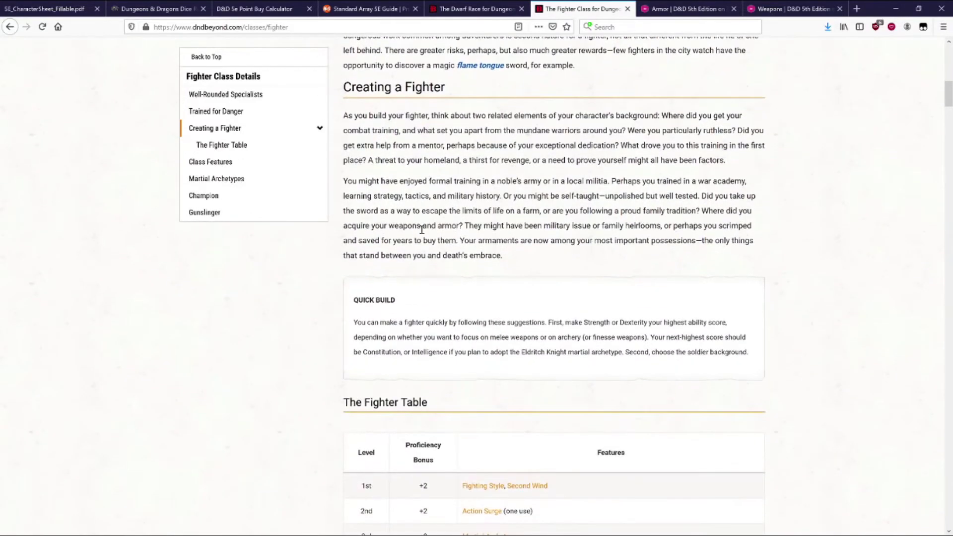
scroll(425, 242, down, 7)
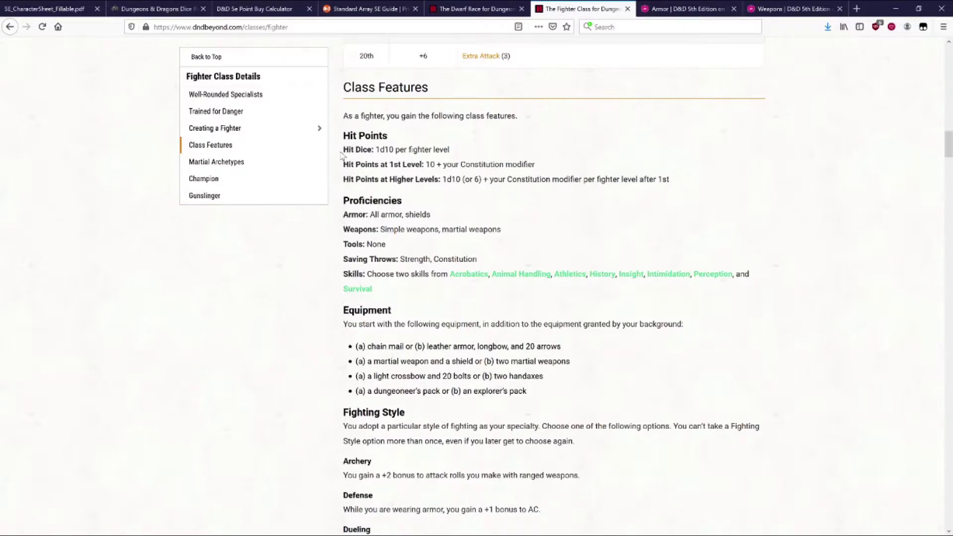
drag(342, 154, 369, 152)
click(477, 150)
click(67, 5)
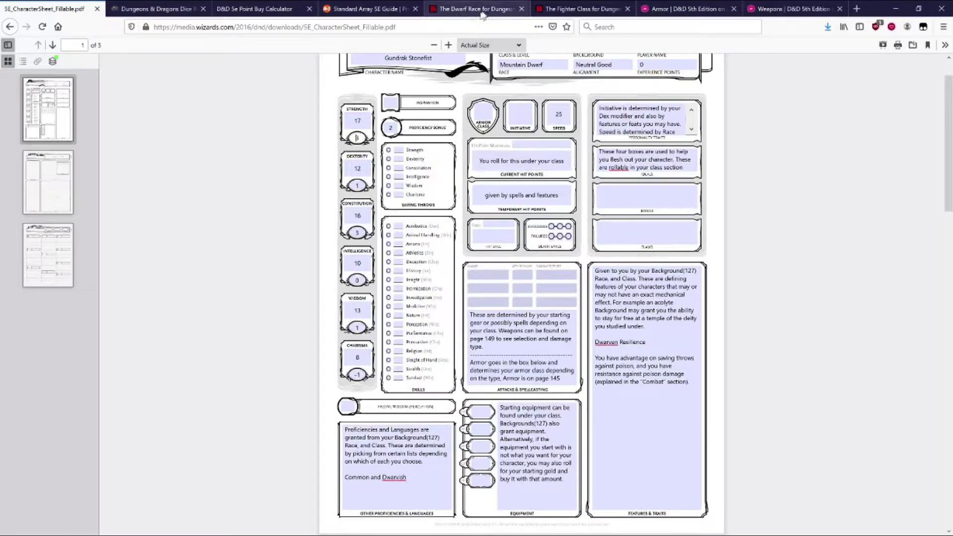
click(563, 10)
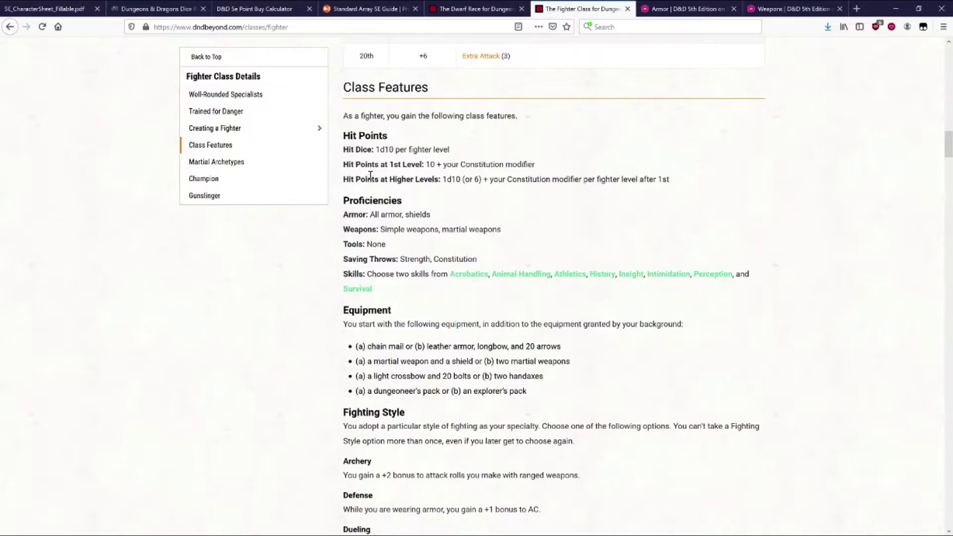
Apply the Fighter's 1st-level rule, 10 plus the Constitution modifier, and enter 13 as the sheet's Hit Point Maximum.
double_click(430, 164)
click(439, 164)
drag(453, 164, 478, 164)
click(483, 164)
click(63, 10)
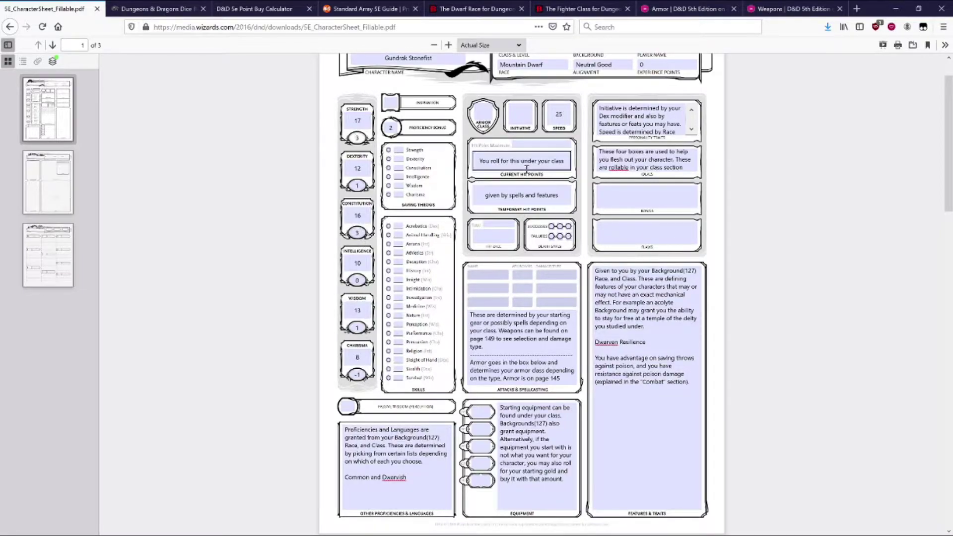
click(533, 144)
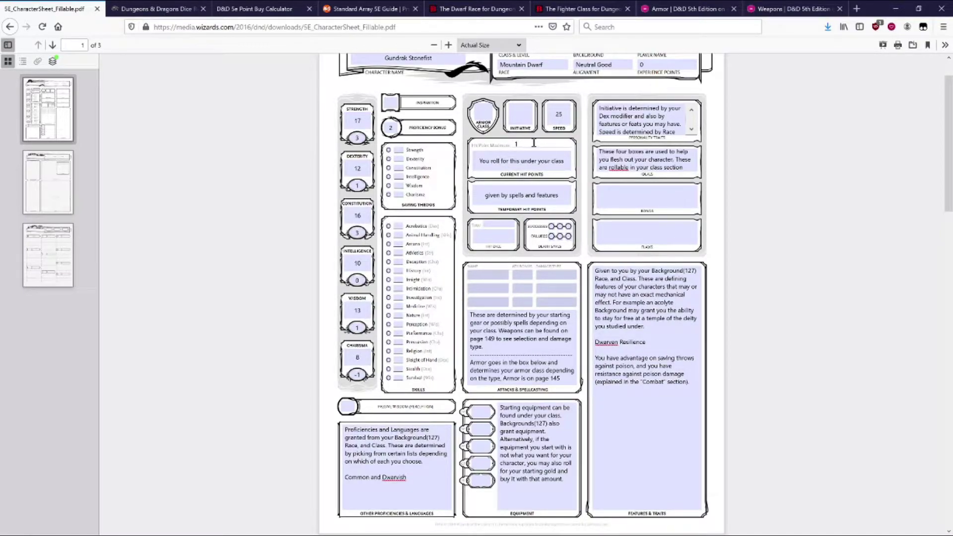
Review the armor and weapon proficiencies in the Fighter's class features.
click(588, 7)
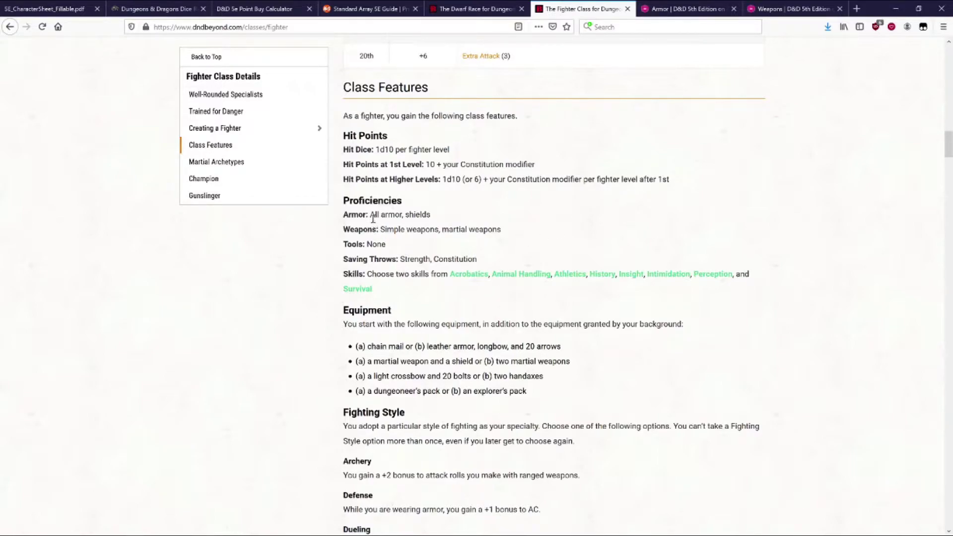
drag(371, 216, 430, 212)
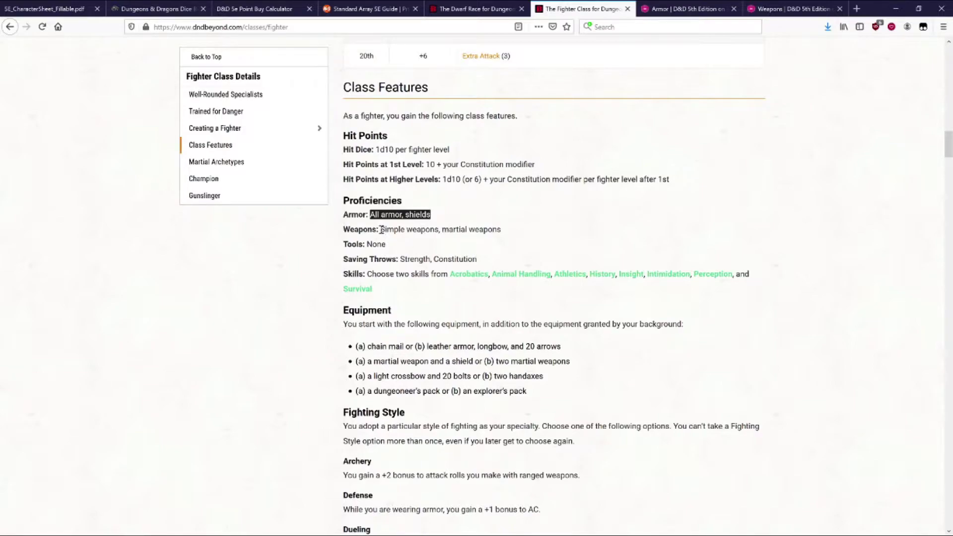
drag(381, 230, 546, 230)
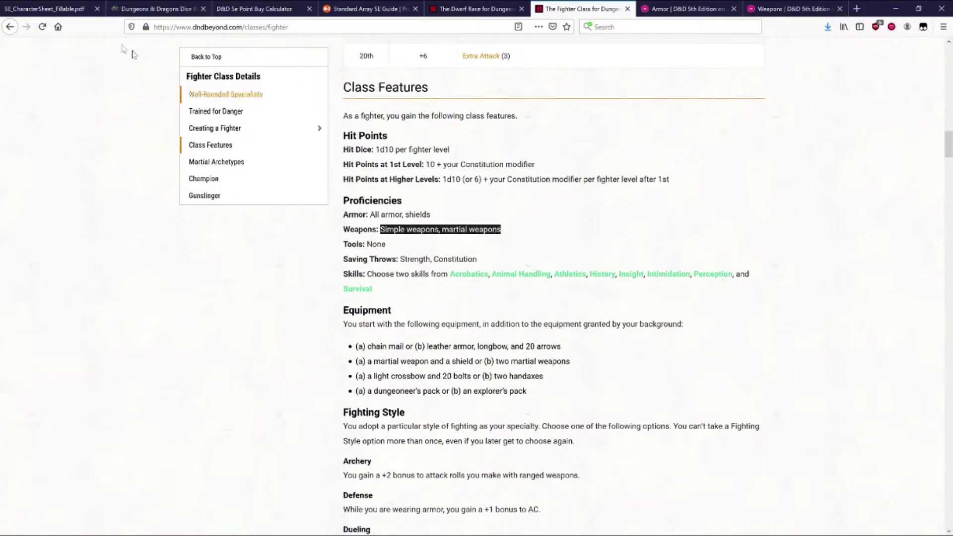
Mark the Strength and Constitution saving throws as proficient on the character sheet and enter 3 for each.
click(48, 9)
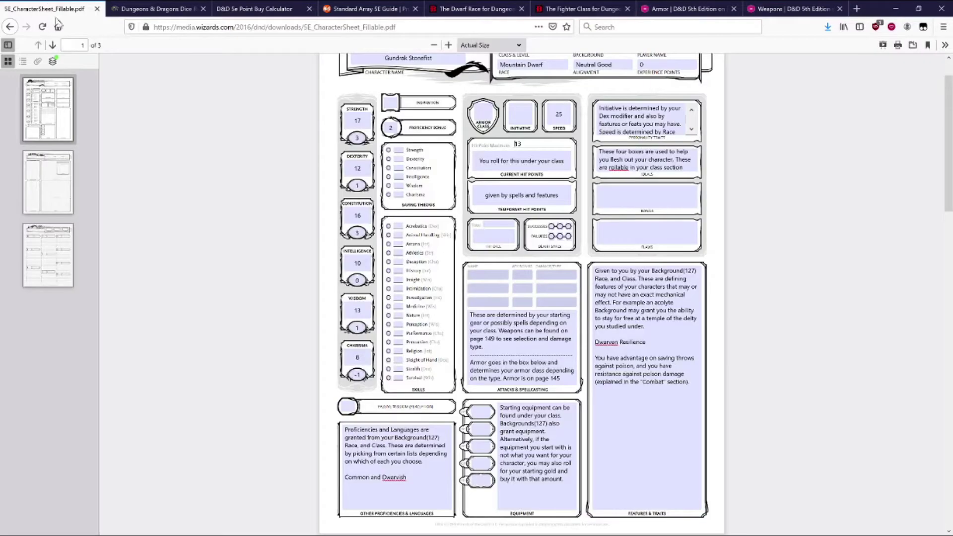
click(389, 150)
click(389, 167)
click(398, 150)
text(3)
click(400, 168)
text(3)
Check the Fighter's skill choices and mark Athletics as a proficient skill on the character sheet.
key(ctrl+6)
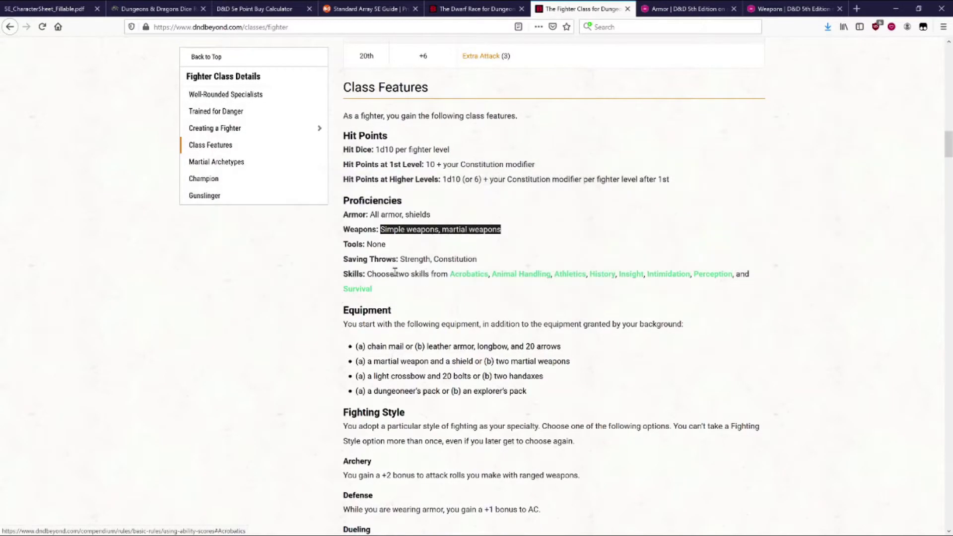
click(55, 10)
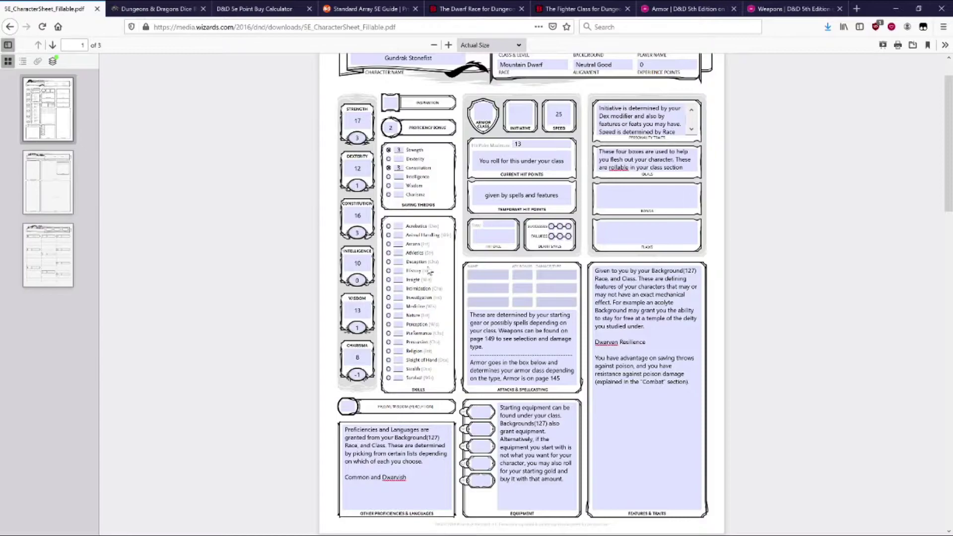
scroll(429, 271, down, 2)
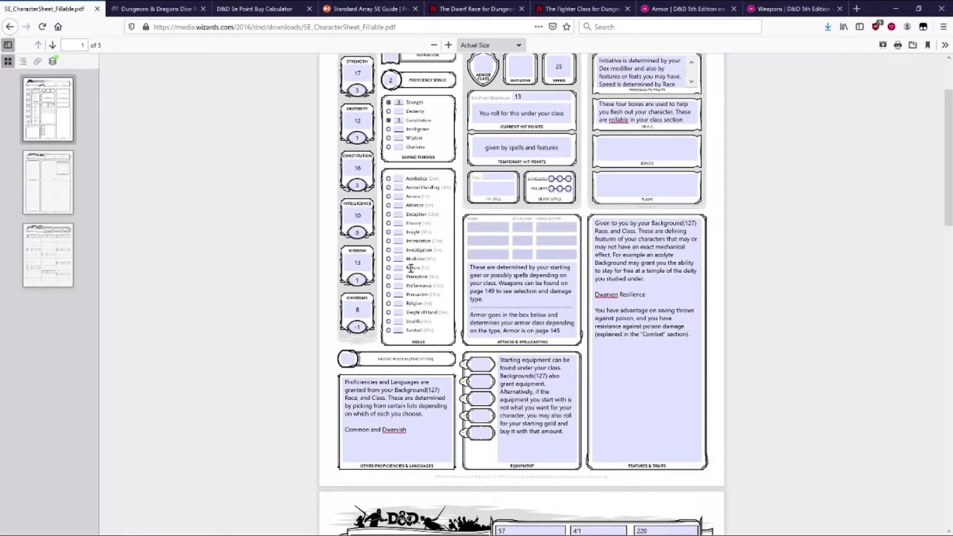
click(572, 7)
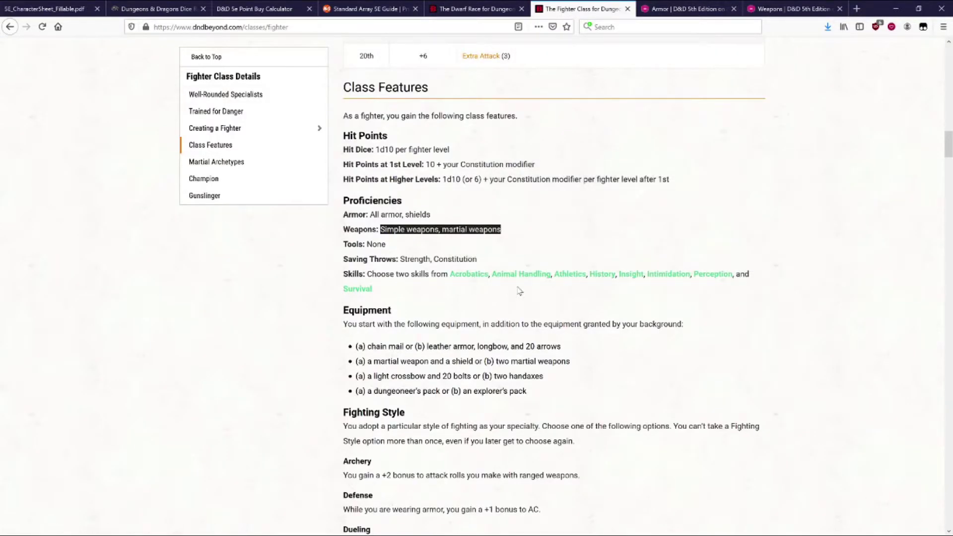
click(6, 9)
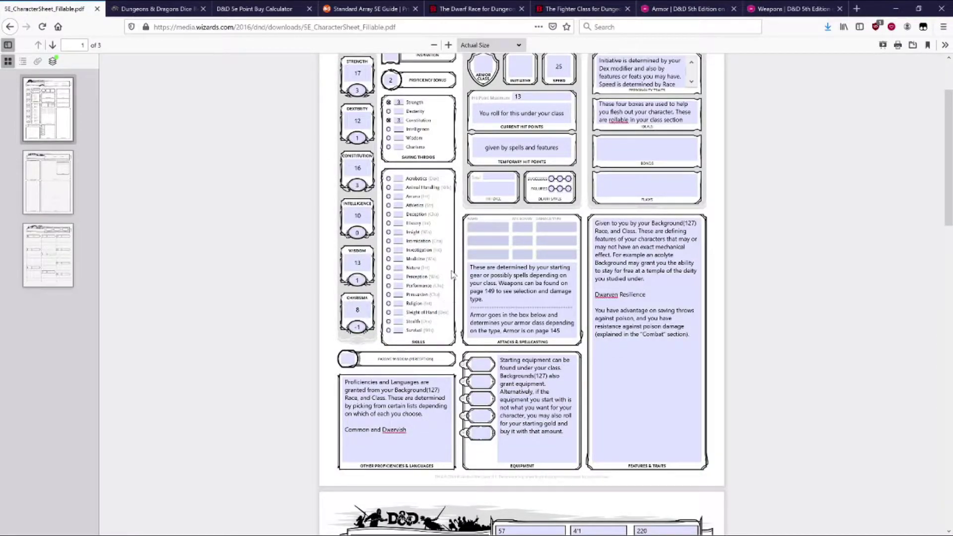
click(444, 187)
scroll(433, 194, up, 2)
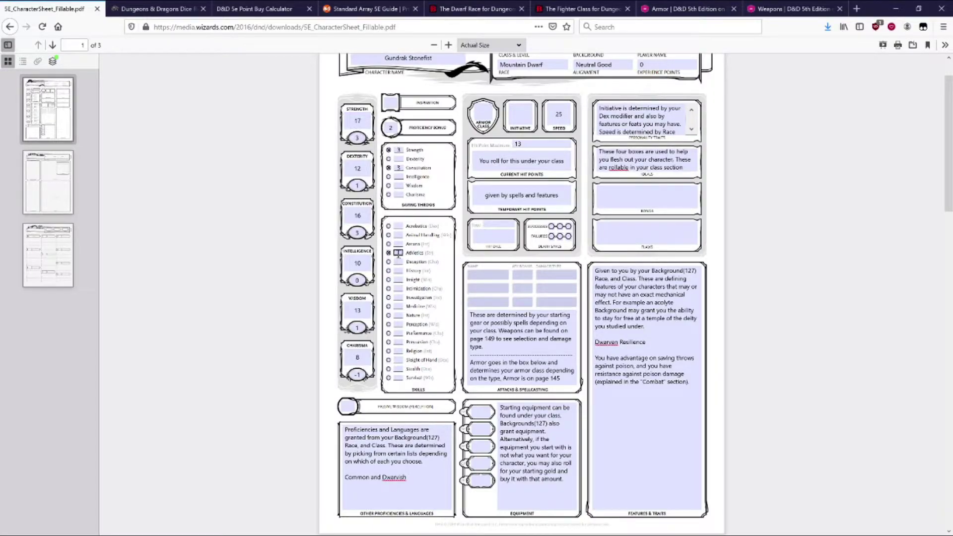
Mark Perception as the second proficient skill with a value of 1, and set the Athletics value to 3.
key(ctrl+6)
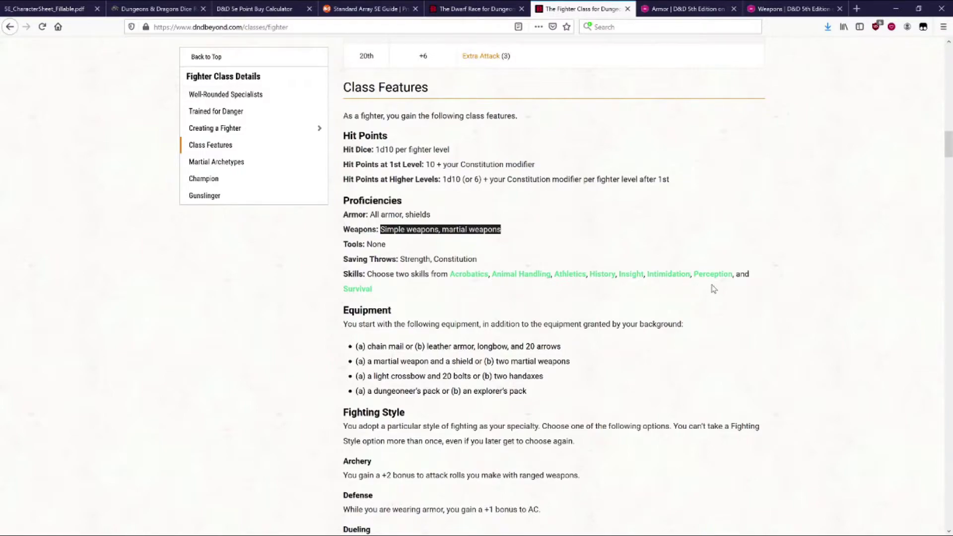
click(22, 15)
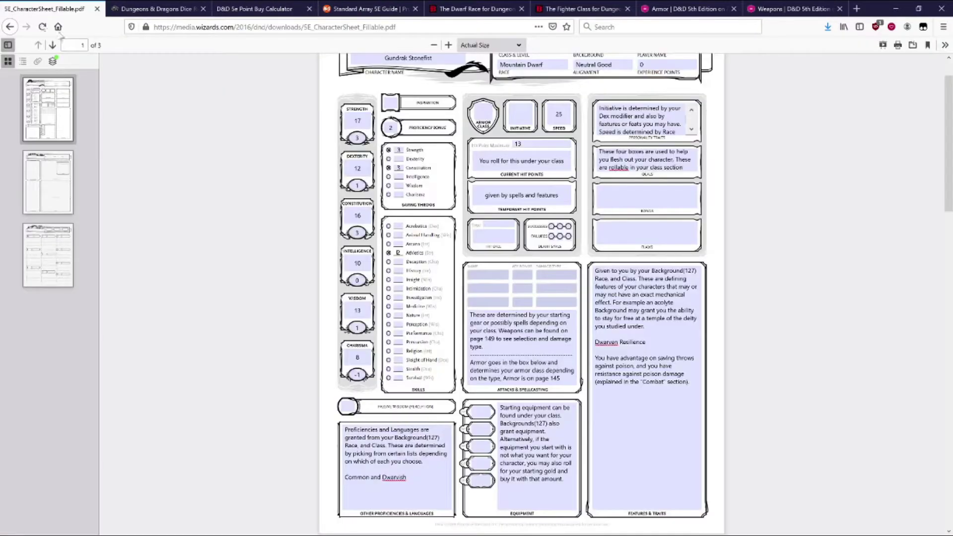
click(388, 324)
key(BackSpace)
text(3)
Look up the chain mail option in the Fighter's starting equipment and clear the explanatory text from the sheet's Equipment box.
click(578, 9)
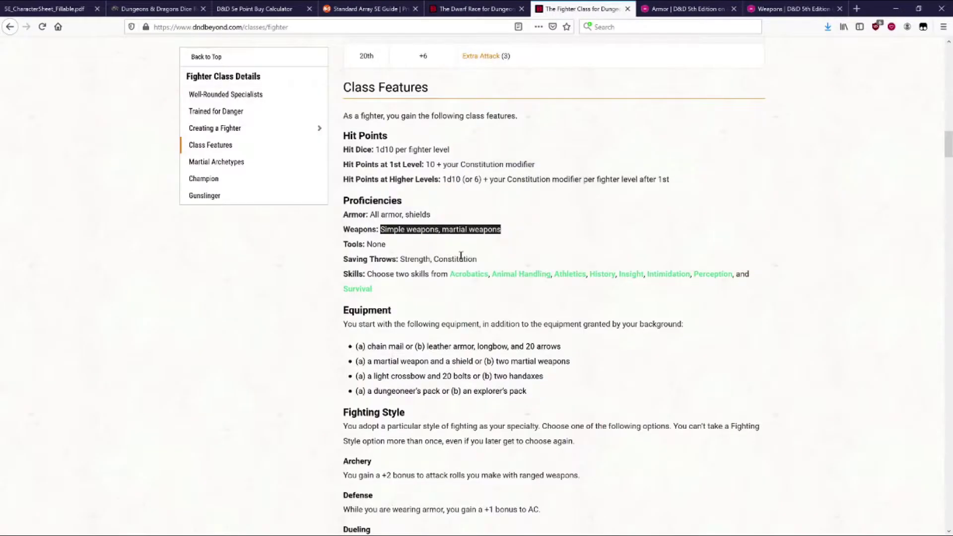
scroll(461, 256, down, 2)
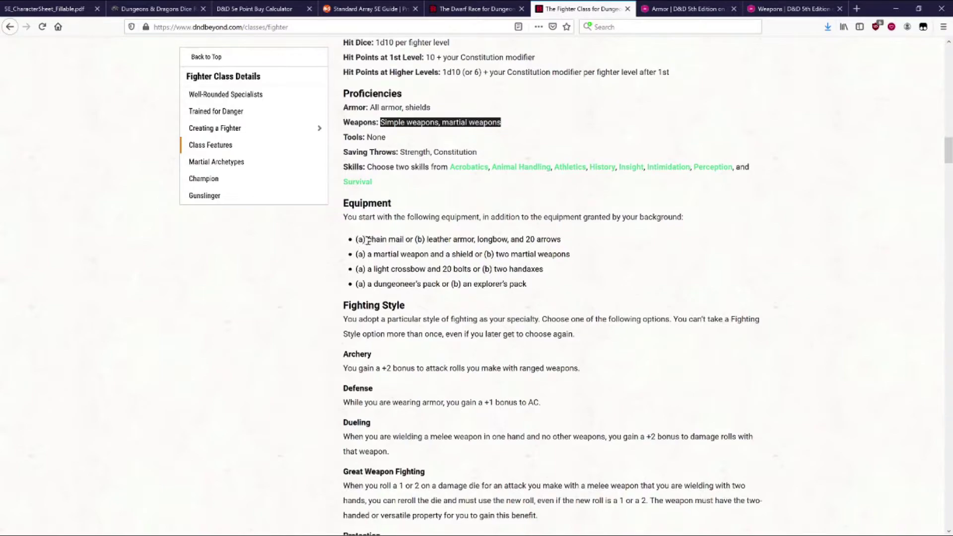
drag(367, 239, 405, 240)
click(38, 9)
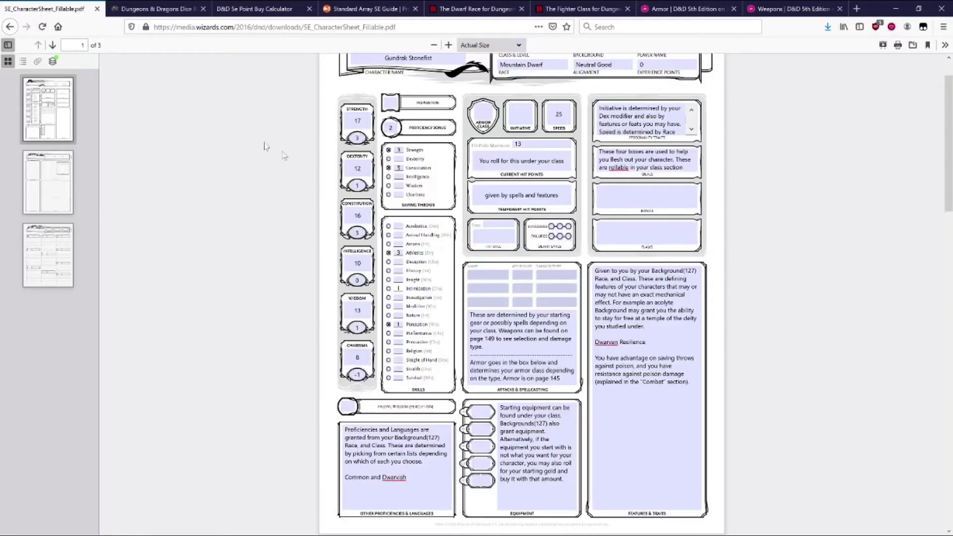
scroll(558, 370, down, 3)
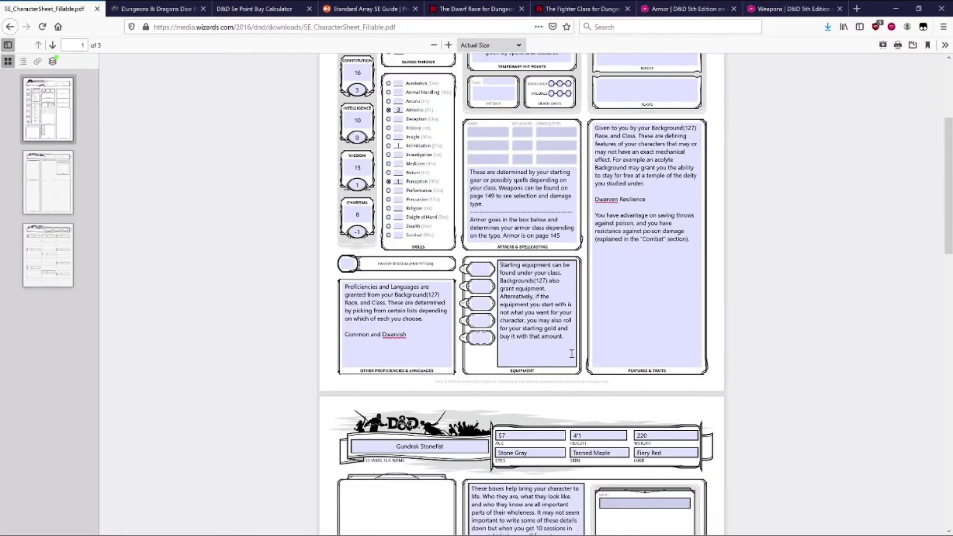
drag(566, 335, 486, 264)
key(BackSpace)
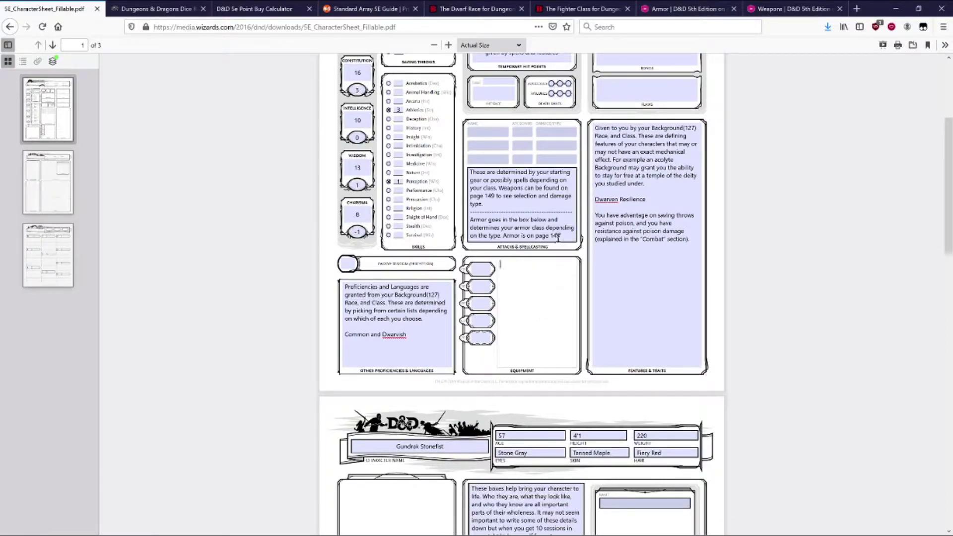
Look up chain mail in the Armor table and enter "Chain mail: ac 16, dis stealth" in the Equipment box.
click(702, 7)
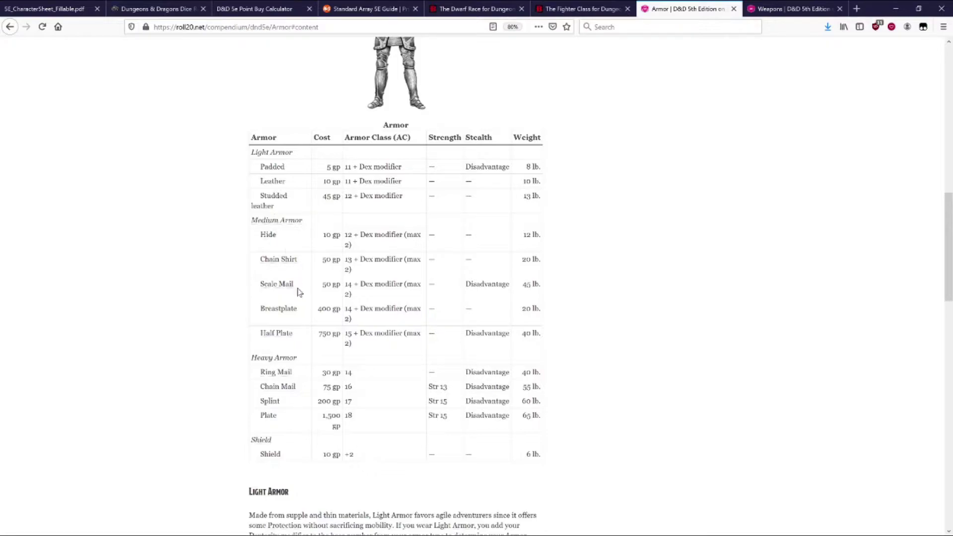
scroll(293, 283, down, 1)
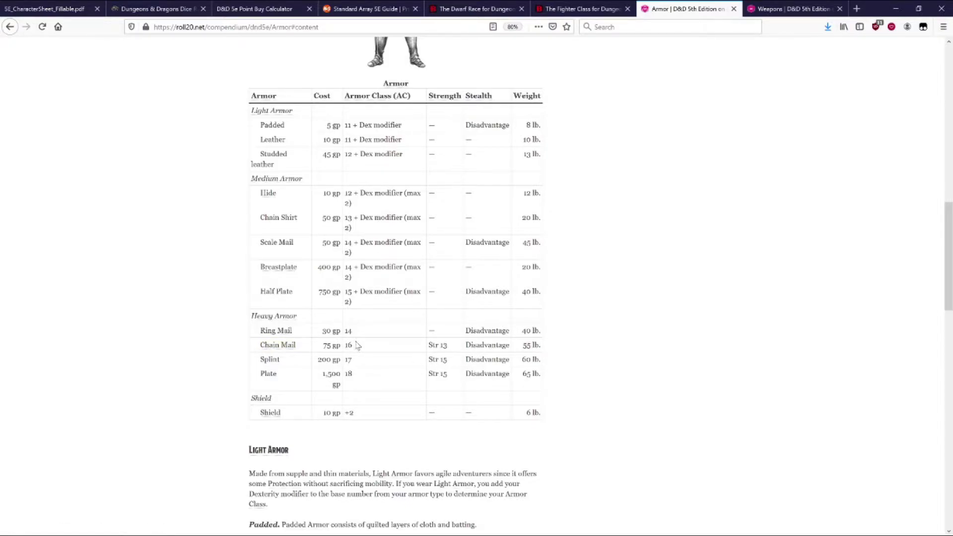
double_click(348, 345)
click(49, 9)
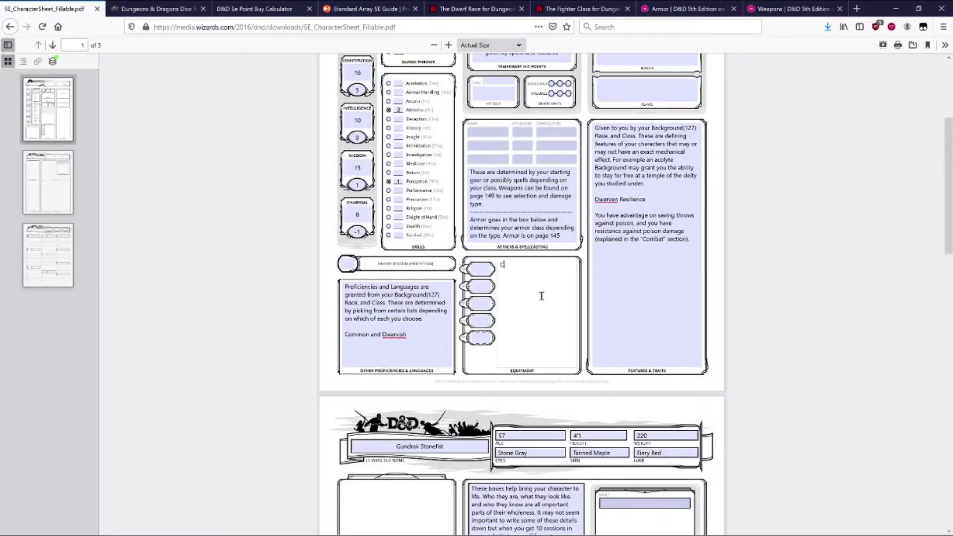
text(hain)
text( mail, et)
text(ealth)
Set the character sheet's Armor Class to 16.
scroll(486, 202, up, 3)
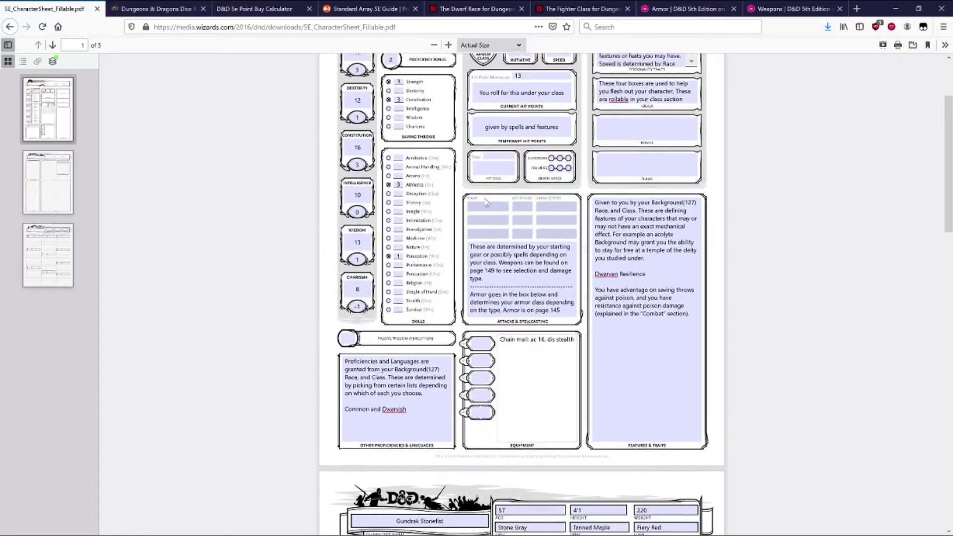
scroll(486, 202, up, 3)
click(485, 108)
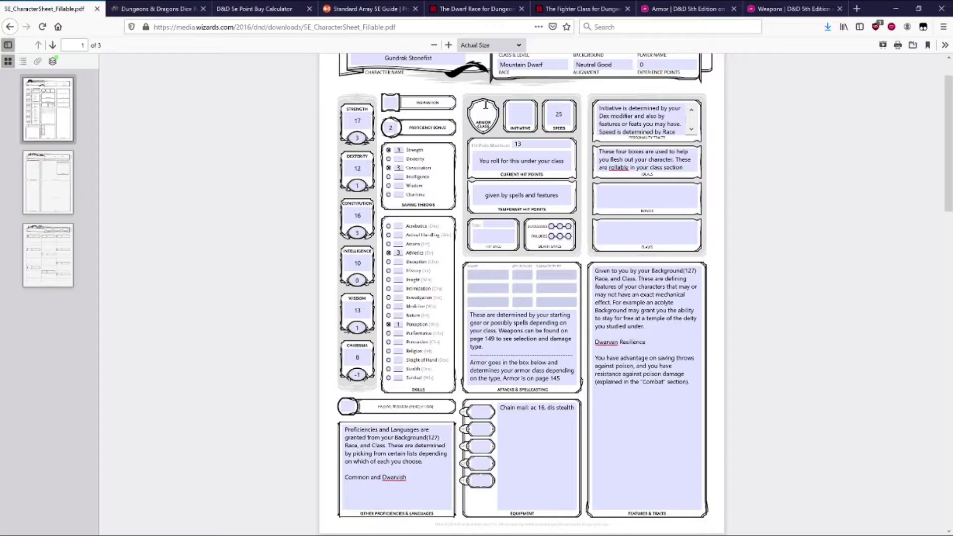
text(16)
Reread the Fighter's starting equipment choices for weapons and compare them with the sheet's Equipment box.
scroll(551, 400, down, 2)
click(569, 369)
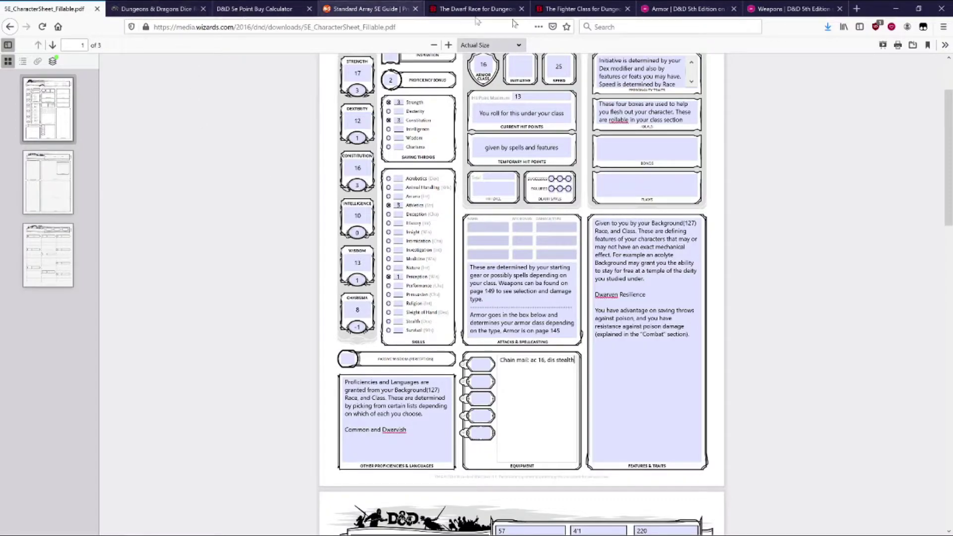
click(589, 11)
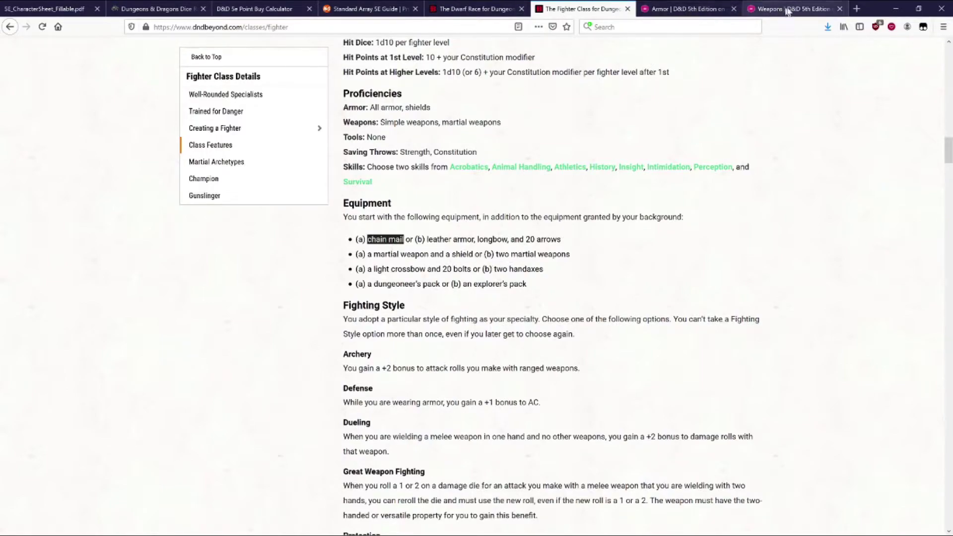
click(23, 9)
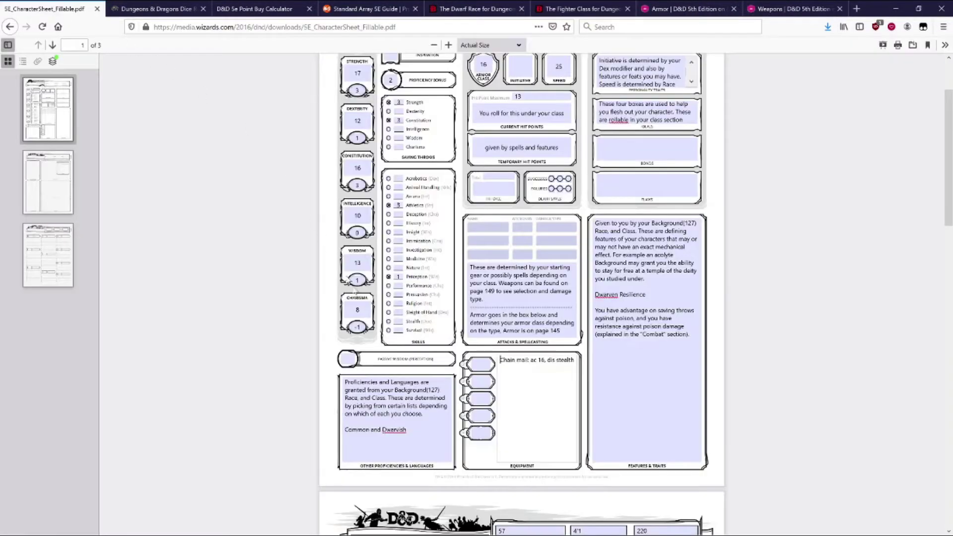
Clear the explanatory text from the sheet's Attacks & Spellcasting box.
click(561, 308)
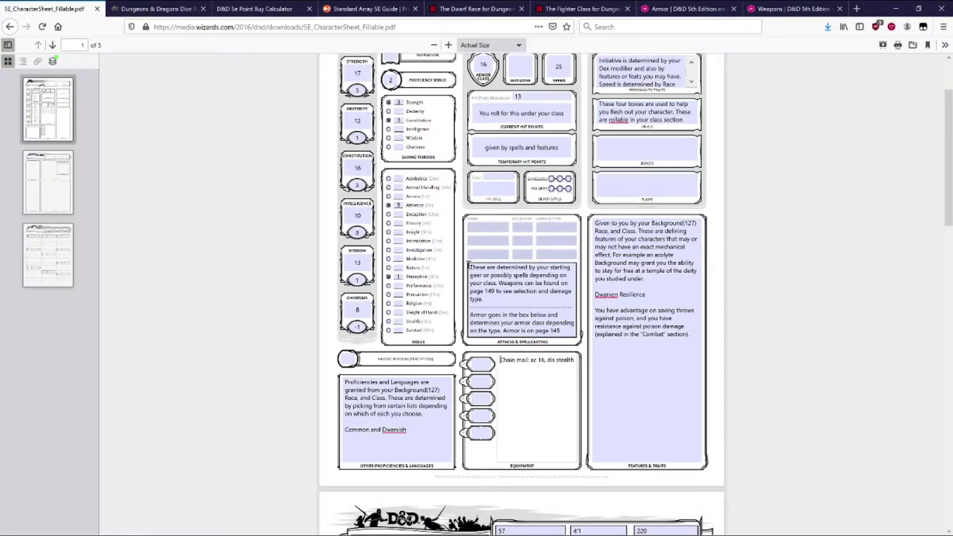
drag(472, 268, 569, 331)
text(T)
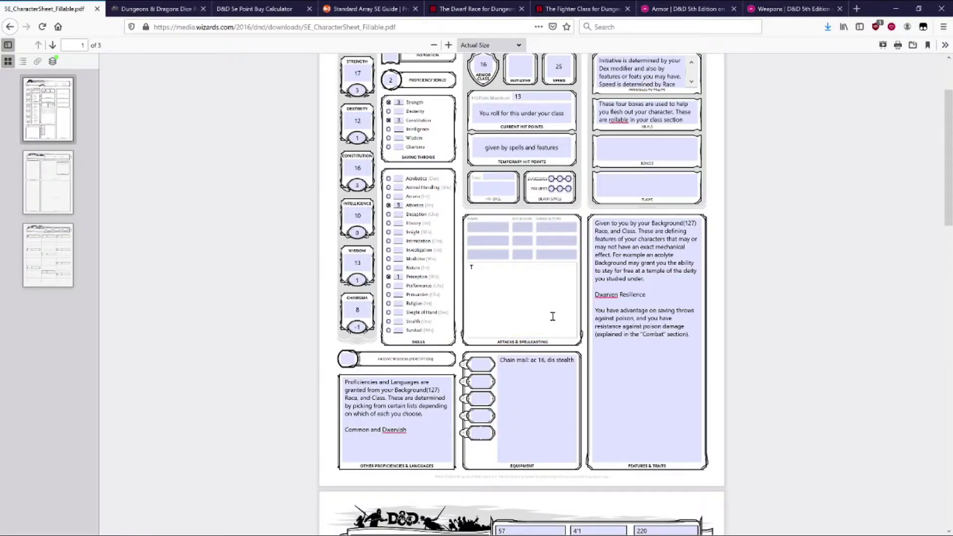
Examine the simple and martial melee entries in the Weapons table, including the battleaxe's damage die.
click(794, 9)
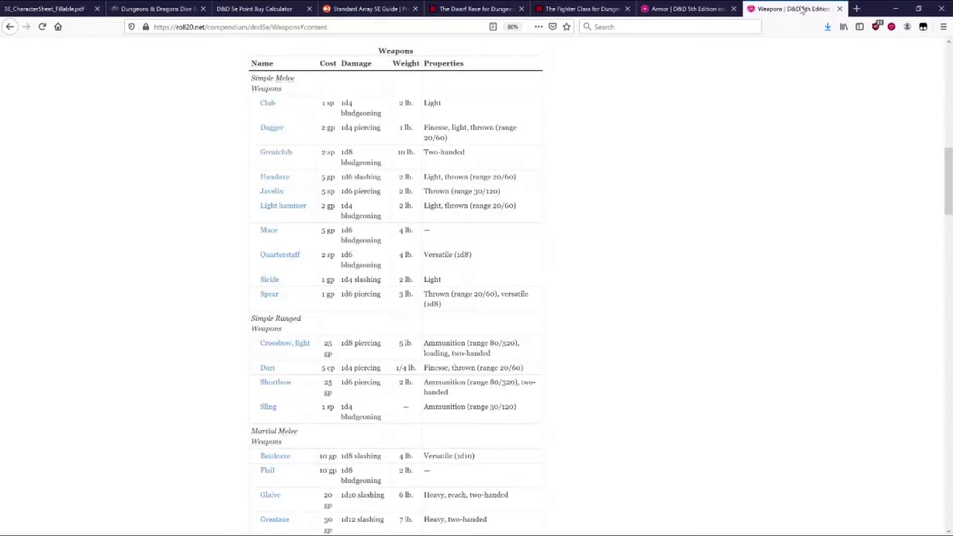
scroll(278, 164, down, 3)
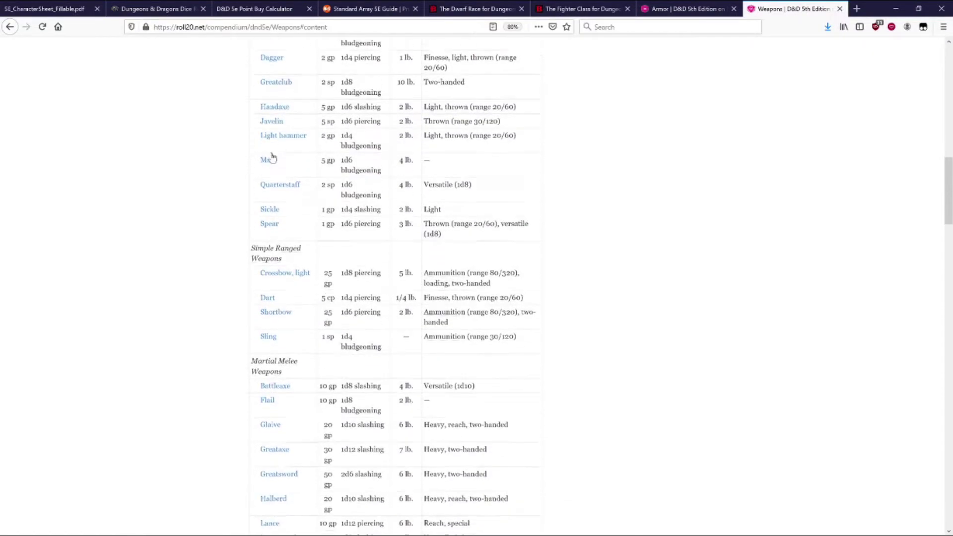
scroll(279, 178, down, 2)
scroll(297, 206, down, 2)
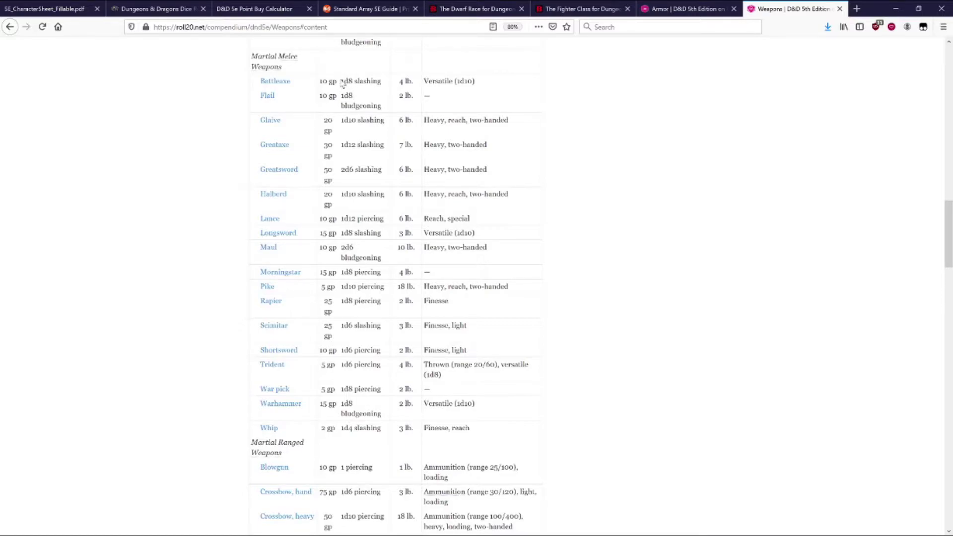
double_click(342, 80)
scroll(440, 102, up, 3)
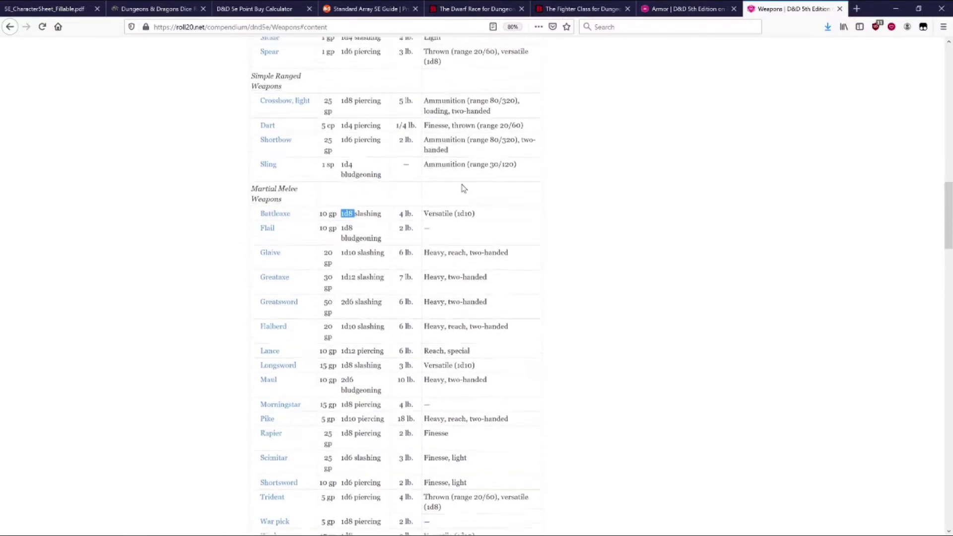
scroll(462, 187, up, 5)
Review the weapon categories across the Weapons page and read the definitions under Weapon Properties.
scroll(447, 130, down, 13)
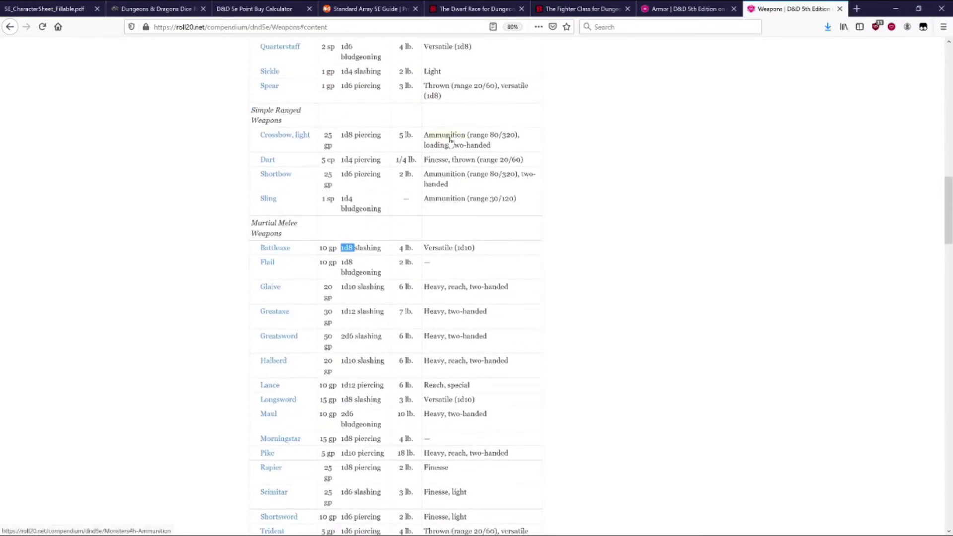
scroll(452, 143, down, 2)
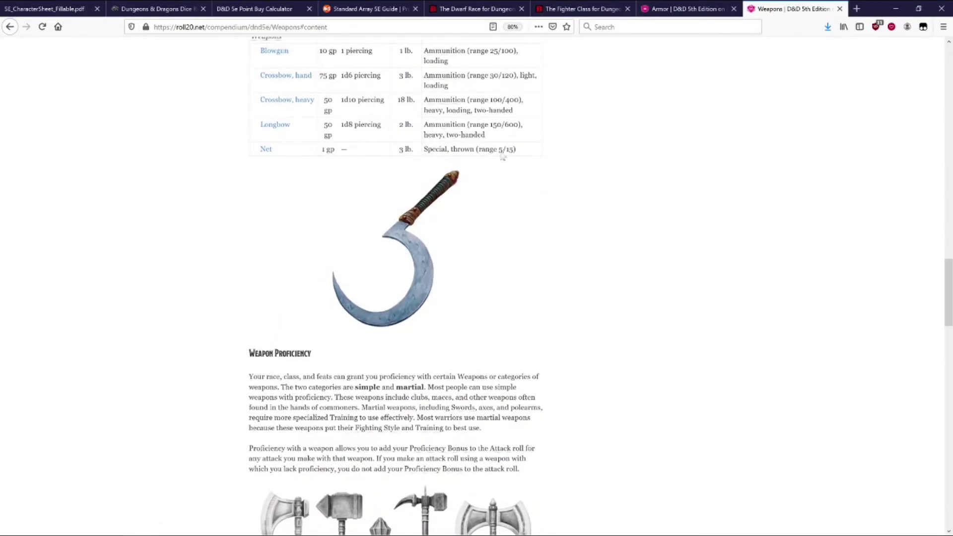
scroll(481, 239, up, 3)
scroll(478, 244, up, 20)
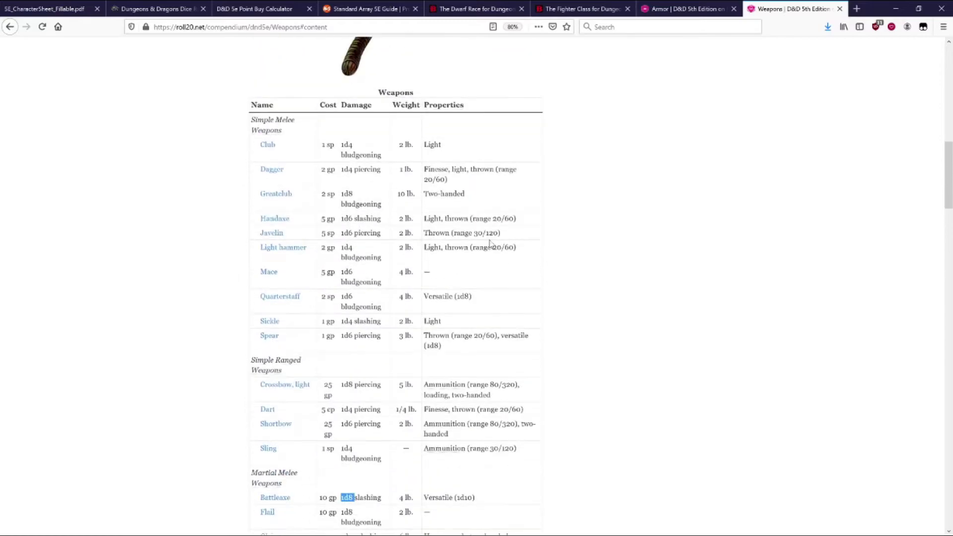
scroll(470, 264, up, 2)
scroll(421, 199, down, 3)
scroll(347, 208, up, 1)
scroll(396, 132, up, 1)
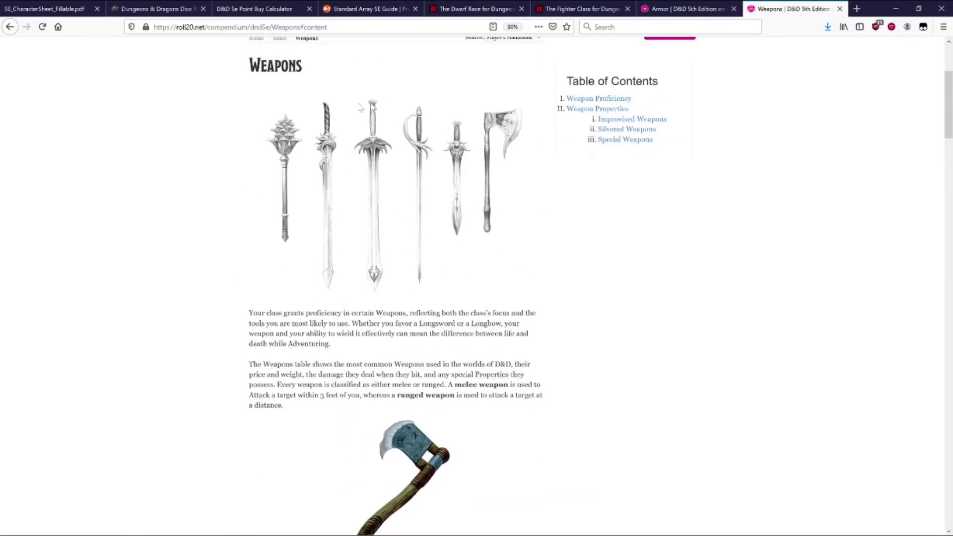
scroll(355, 109, down, 15)
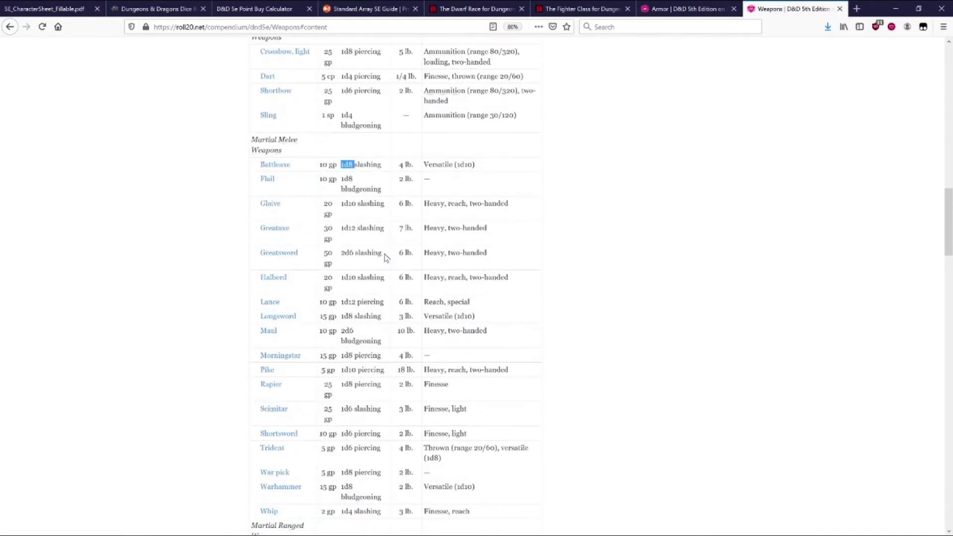
scroll(386, 257, down, 18)
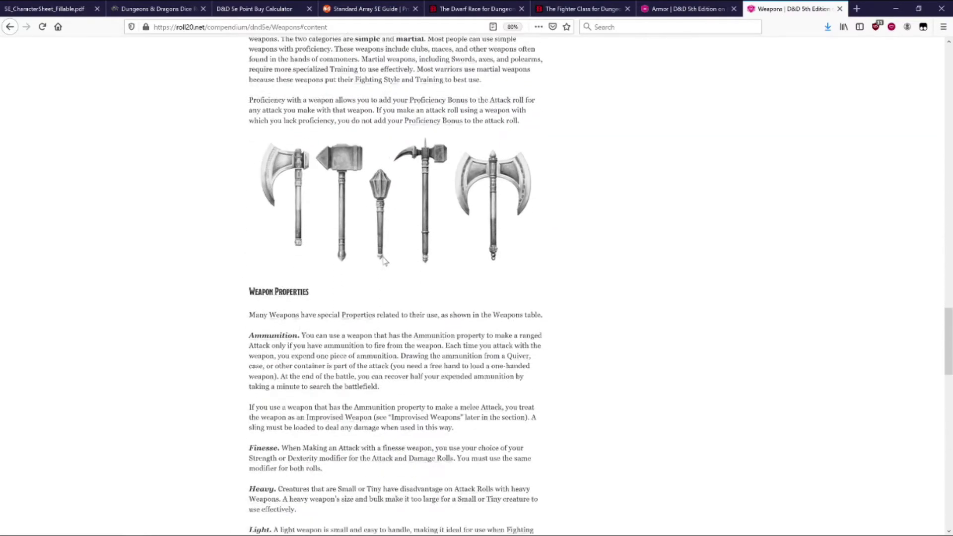
scroll(385, 262, down, 8)
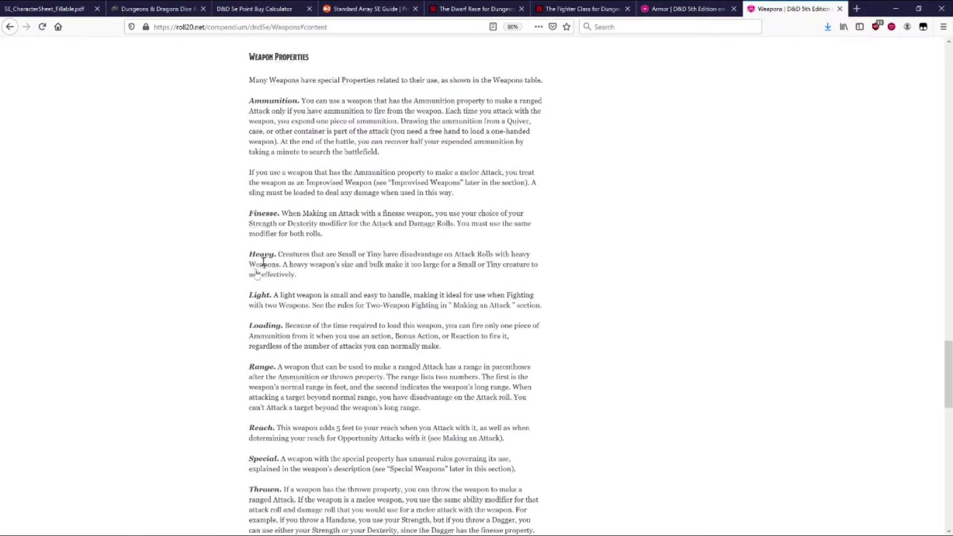
Compare the damage and properties of the martial melee weapons to choose a one-handed weapon for the fighter.
scroll(311, 385, up, 12)
scroll(350, 313, up, 7)
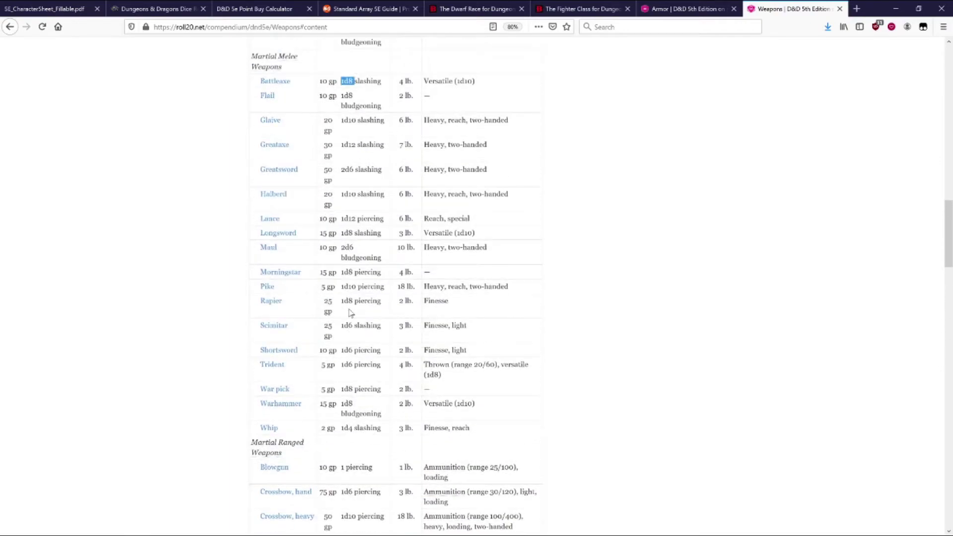
scroll(350, 313, down, 1)
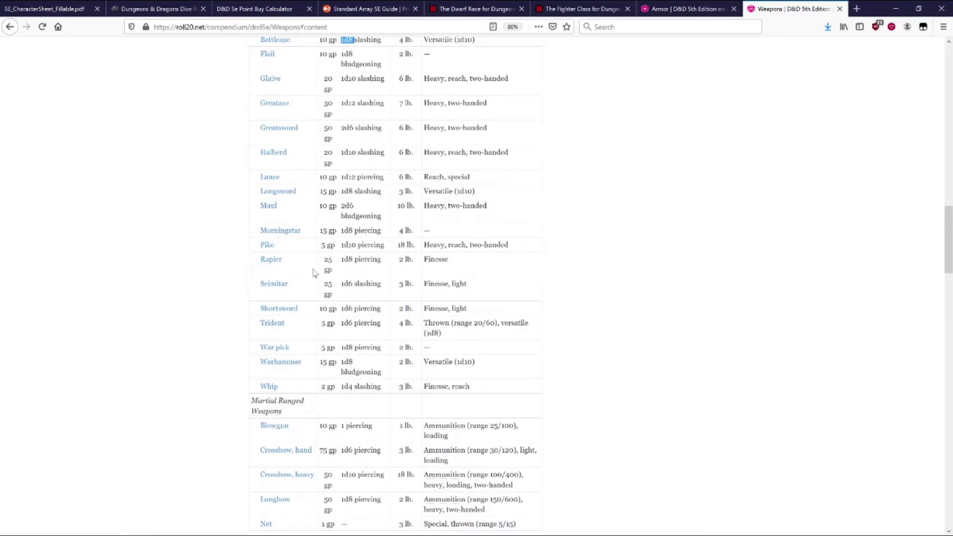
scroll(313, 350, down, 1)
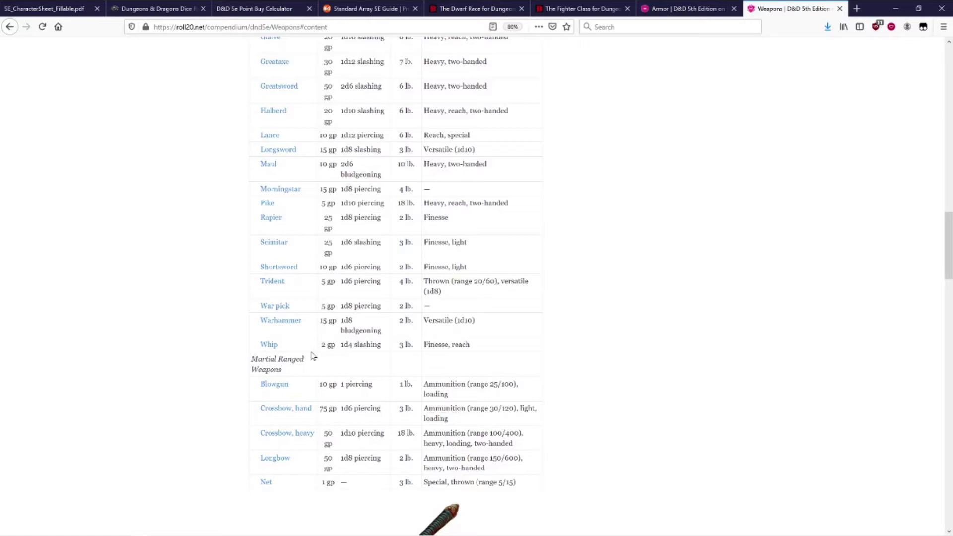
scroll(266, 263, up, 2)
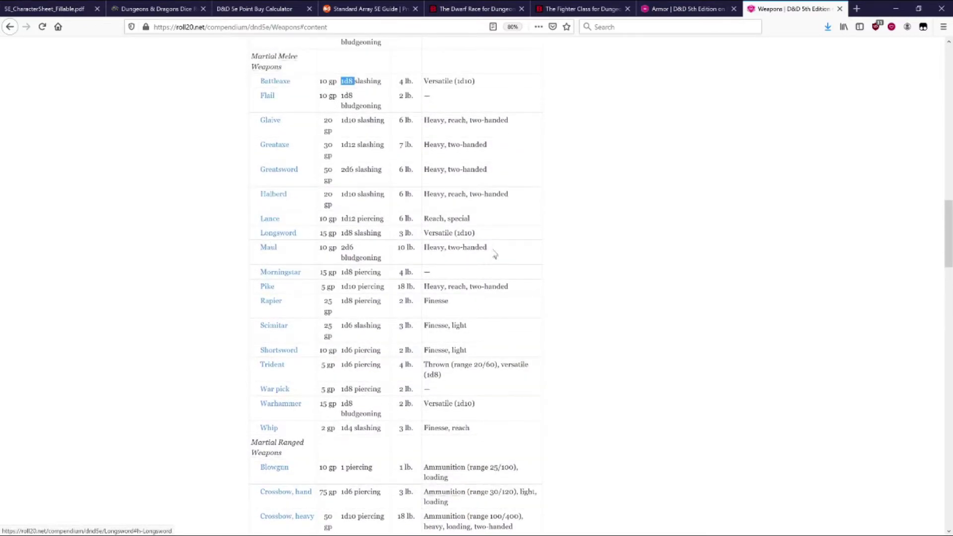
drag(447, 221, 472, 220)
click(483, 221)
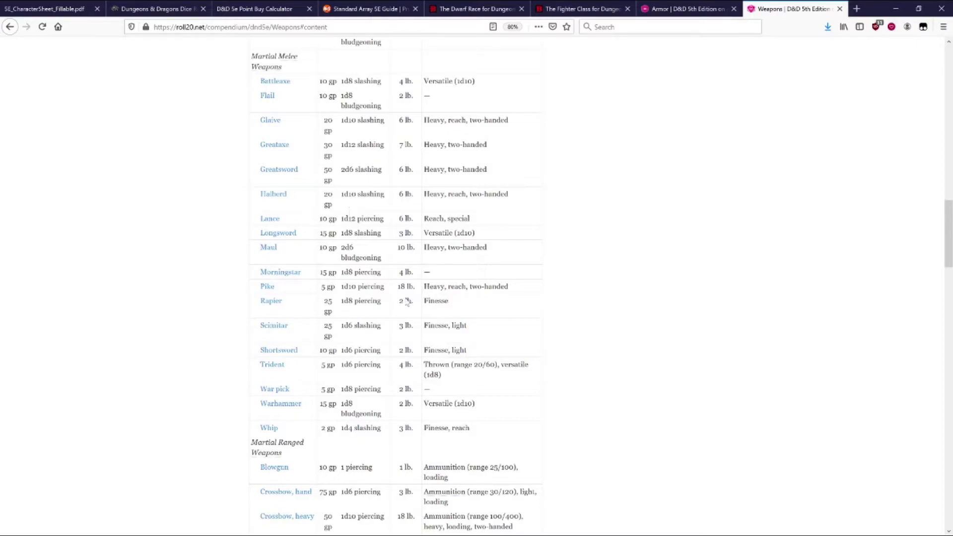
scroll(428, 313, down, 1)
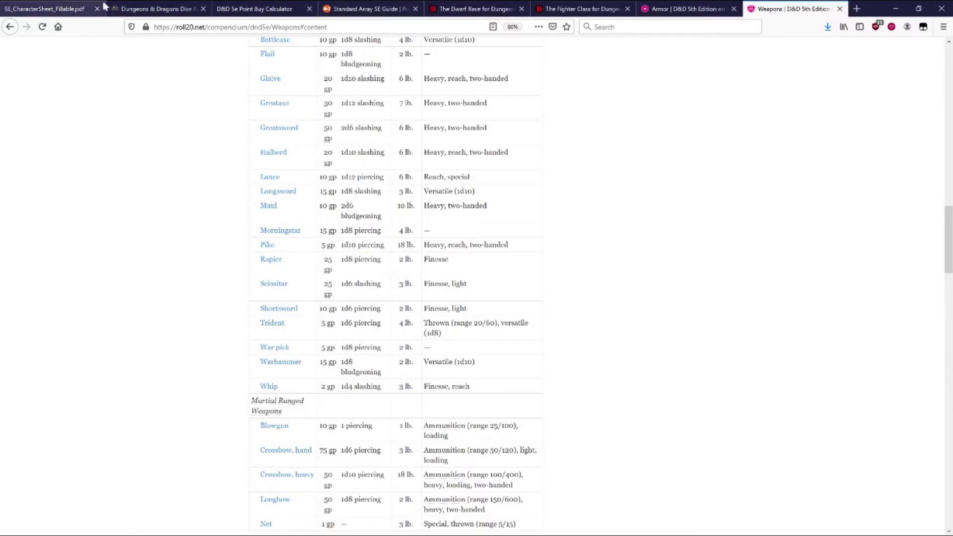
Enter "Warhammer" with damage "1d8 blg" in the first attack row of the character sheet.
click(65, 8)
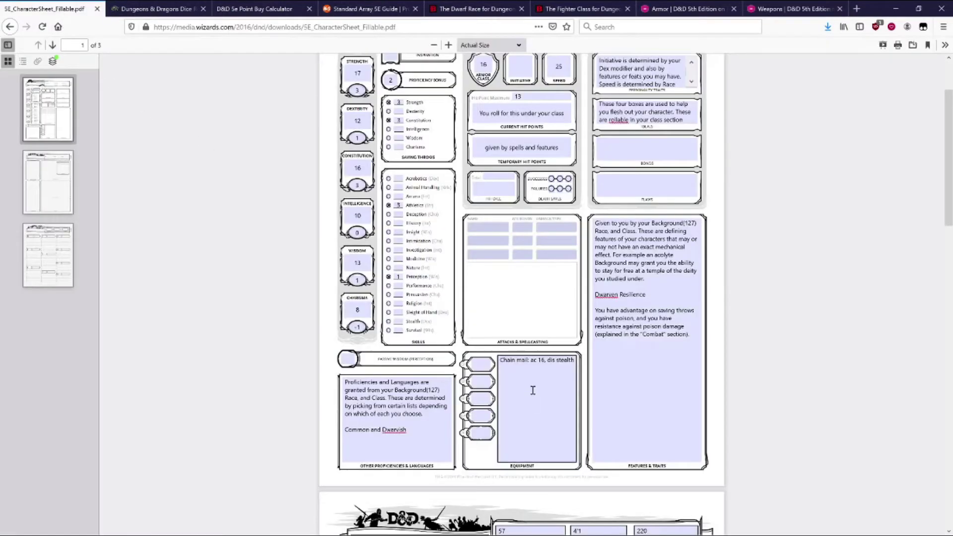
click(487, 229)
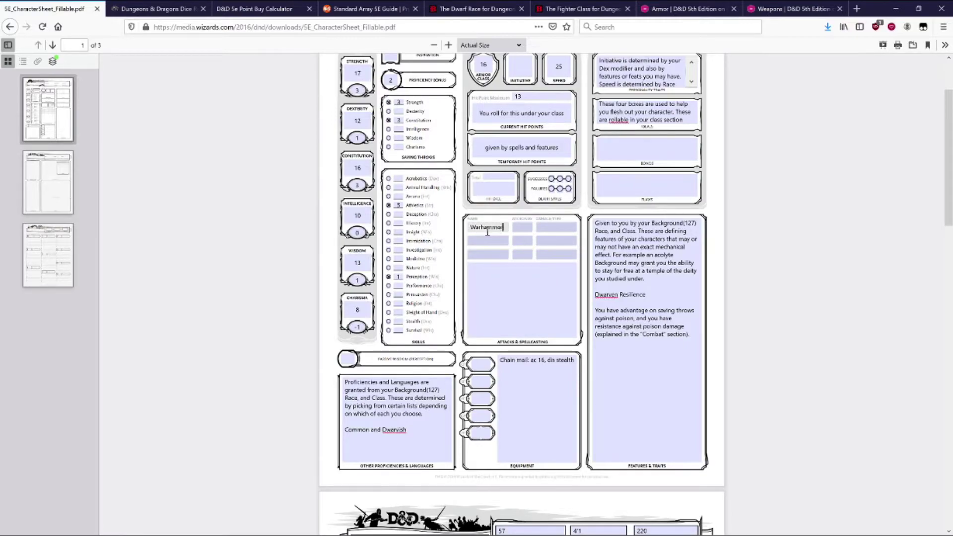
click(543, 224)
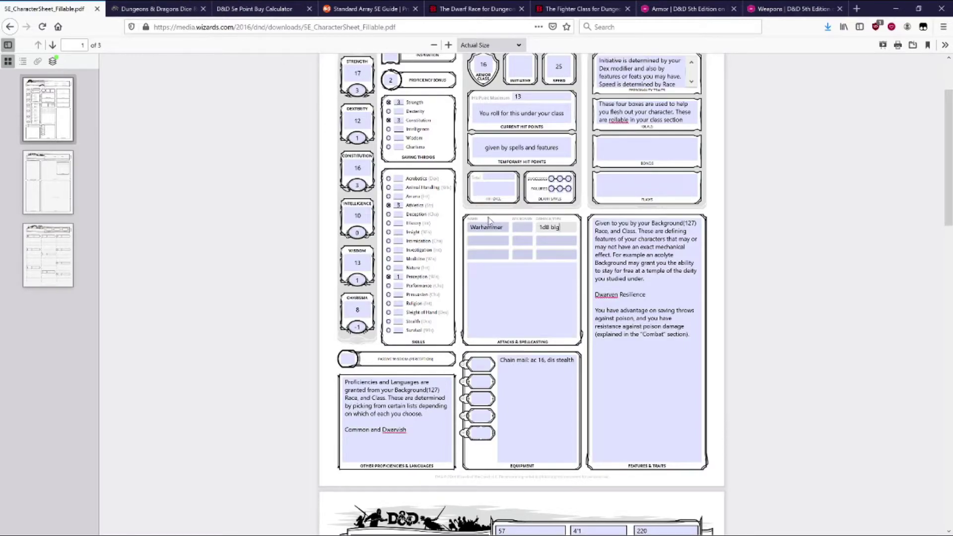
Look up the shield's bonus in the Armor table and add "shield: 2ac" below the chain mail in the Equipment box.
scroll(489, 302, up, 2)
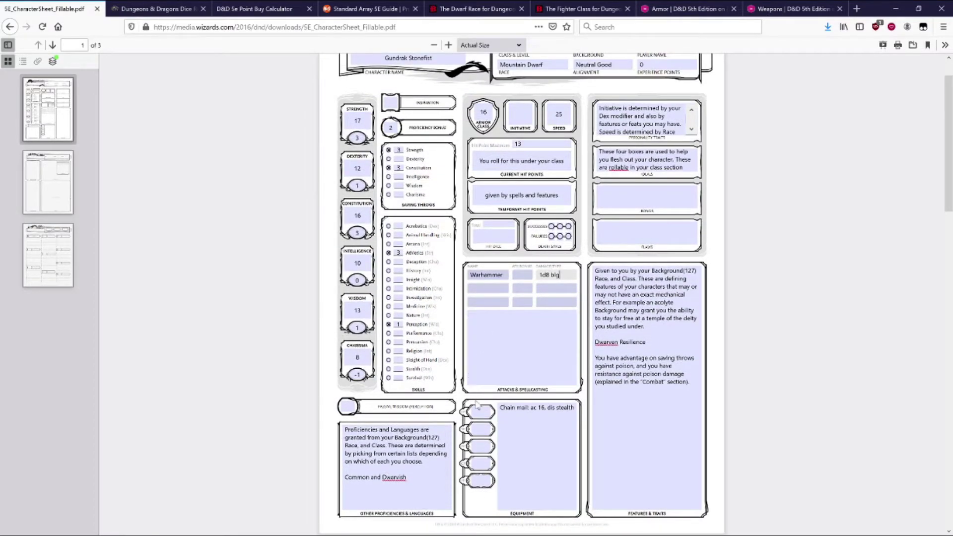
click(512, 420)
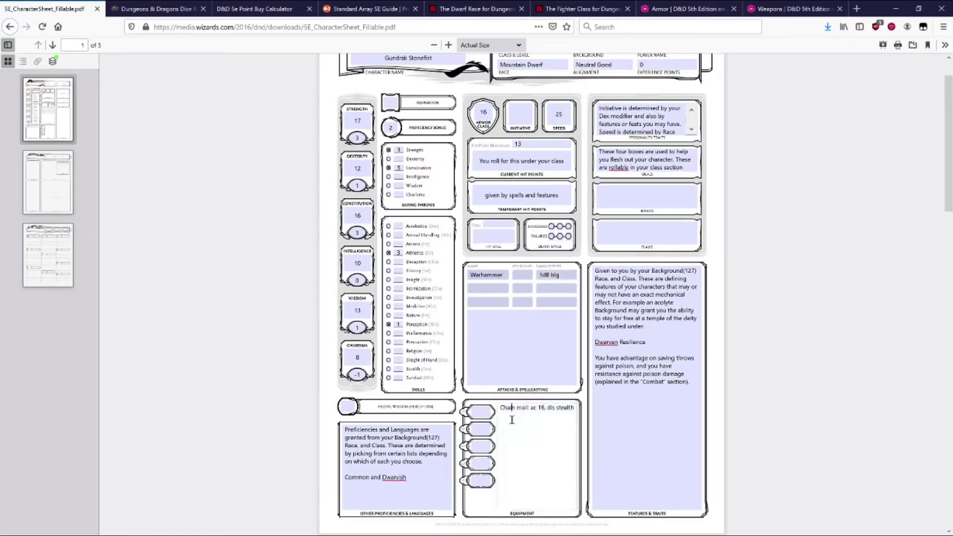
click(576, 409)
click(653, 20)
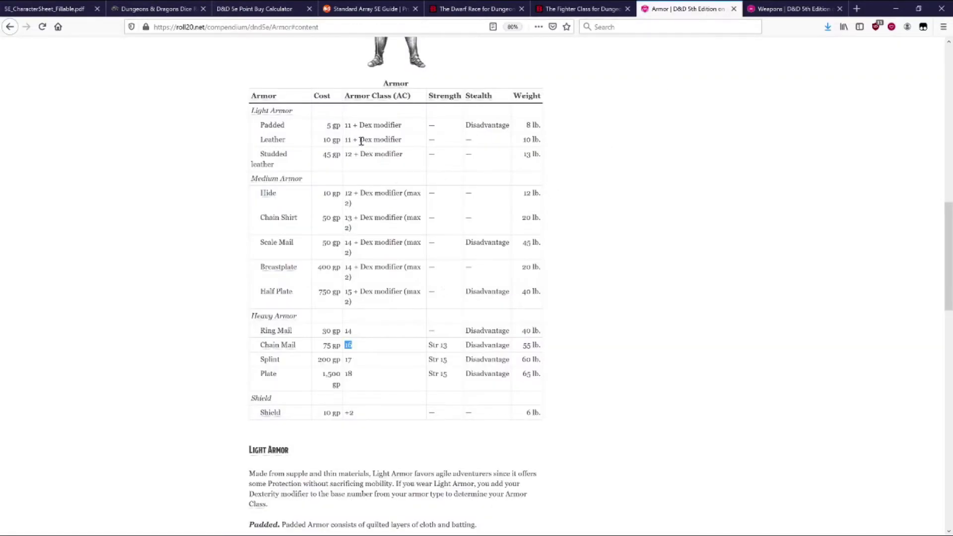
scroll(285, 375, down, 1)
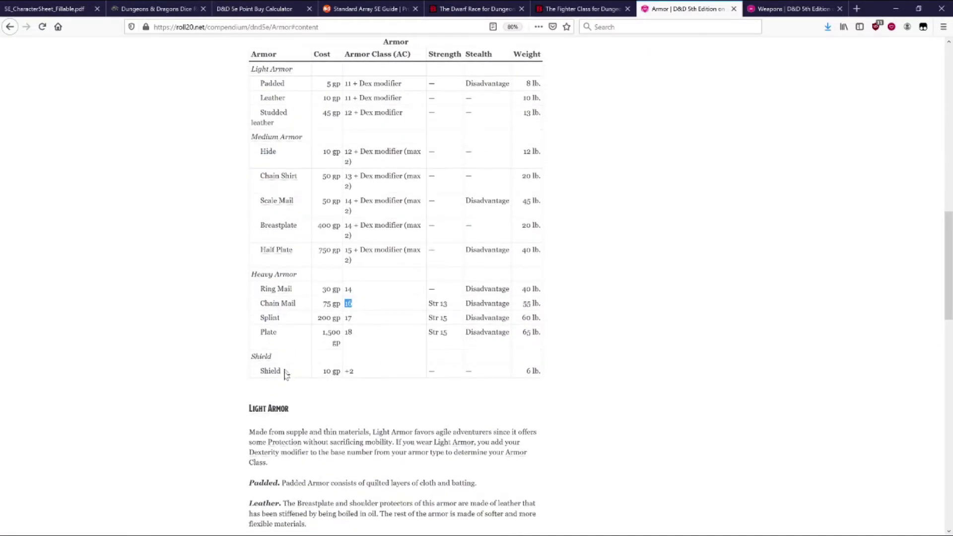
click(346, 370)
double_click(346, 370)
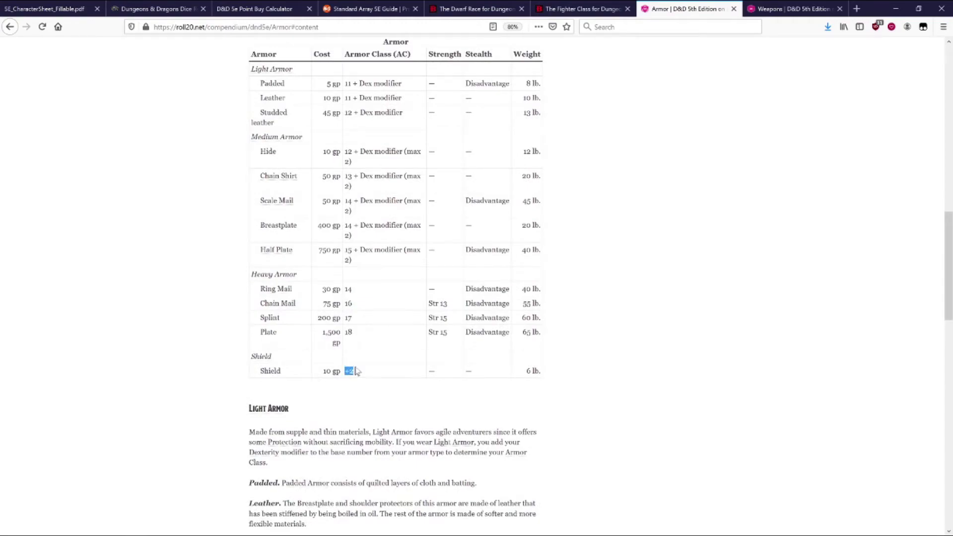
Set the character sheet's Armor Class to 18.
click(10, 8)
click(489, 111)
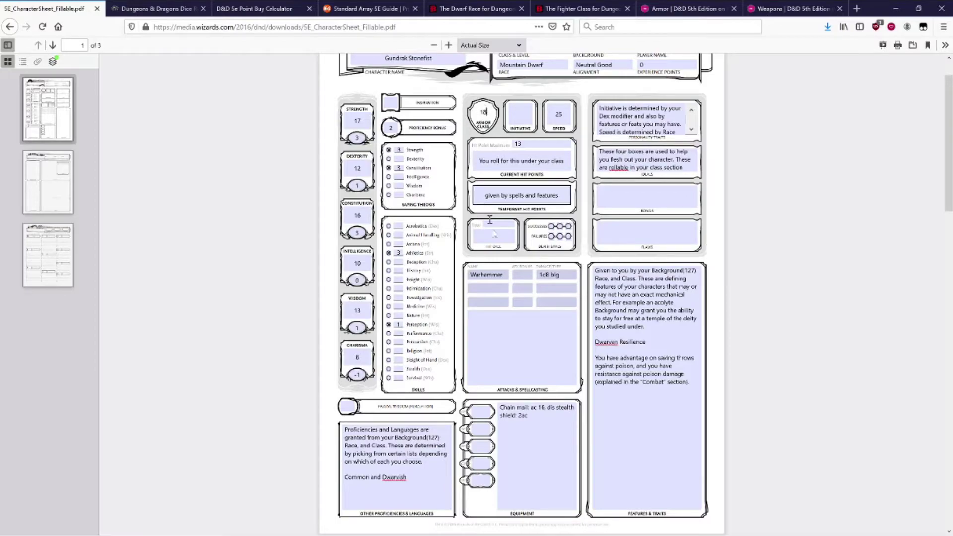
Check the Fighter's starting equipment choices and enter "hand axe" with 2 as attack bonus in the second attack row.
click(526, 344)
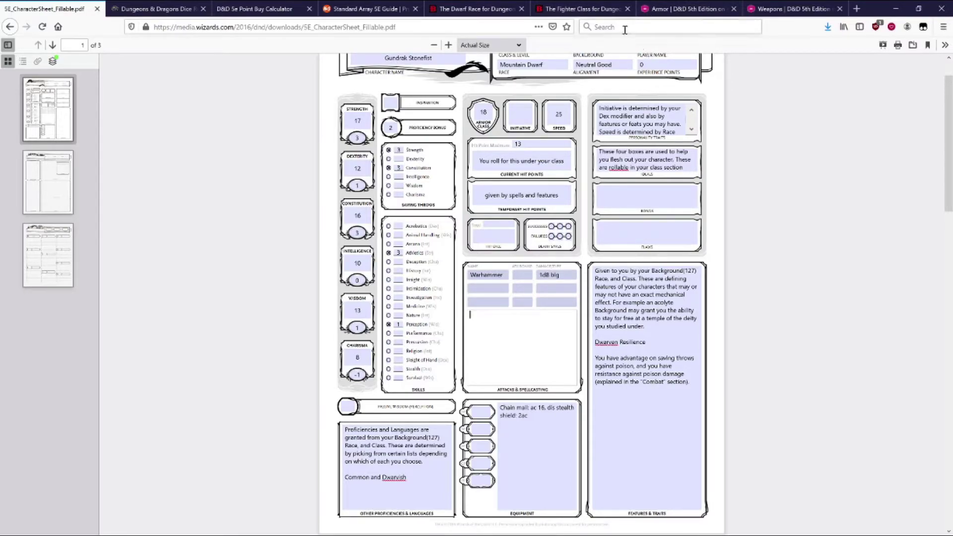
click(594, 9)
scroll(404, 282, down, 2)
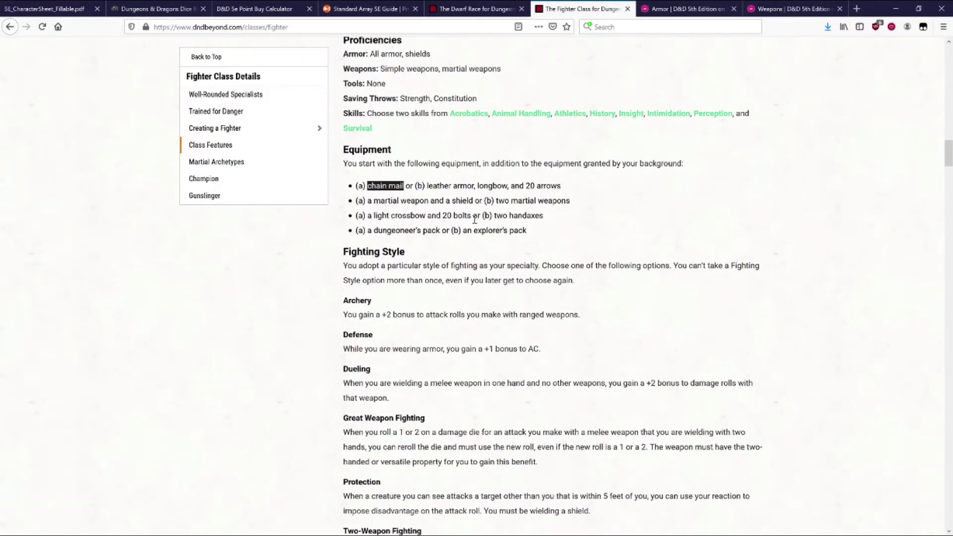
click(467, 11)
click(32, 11)
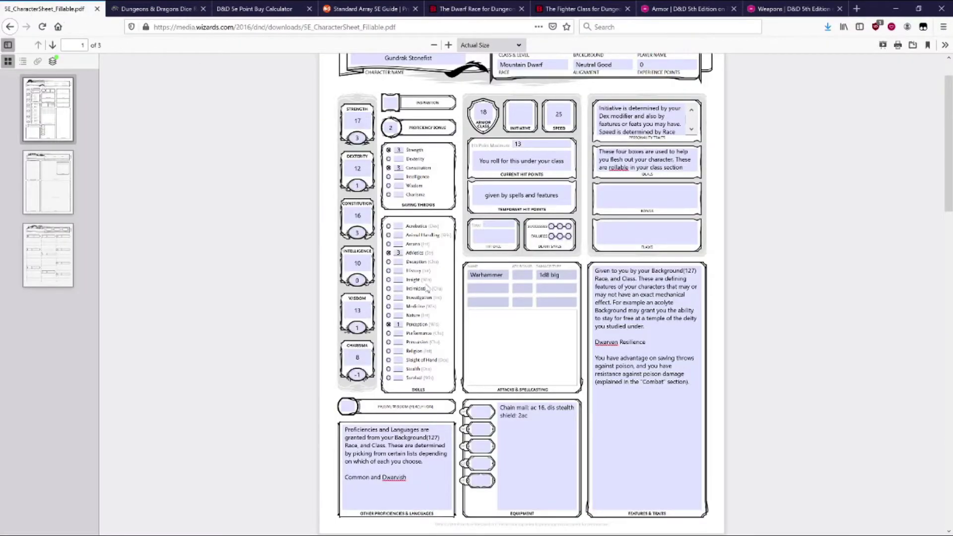
click(484, 290)
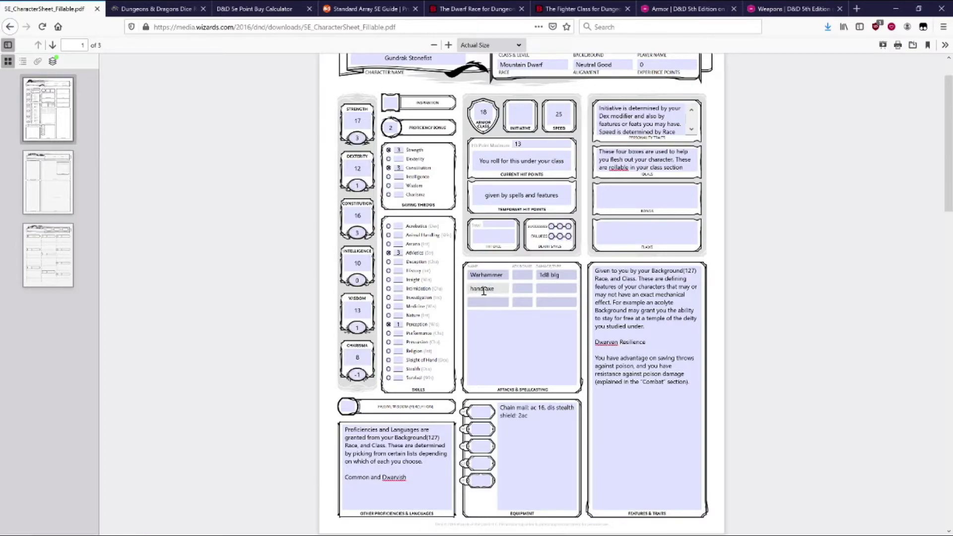
click(521, 288)
text(2)
click(561, 290)
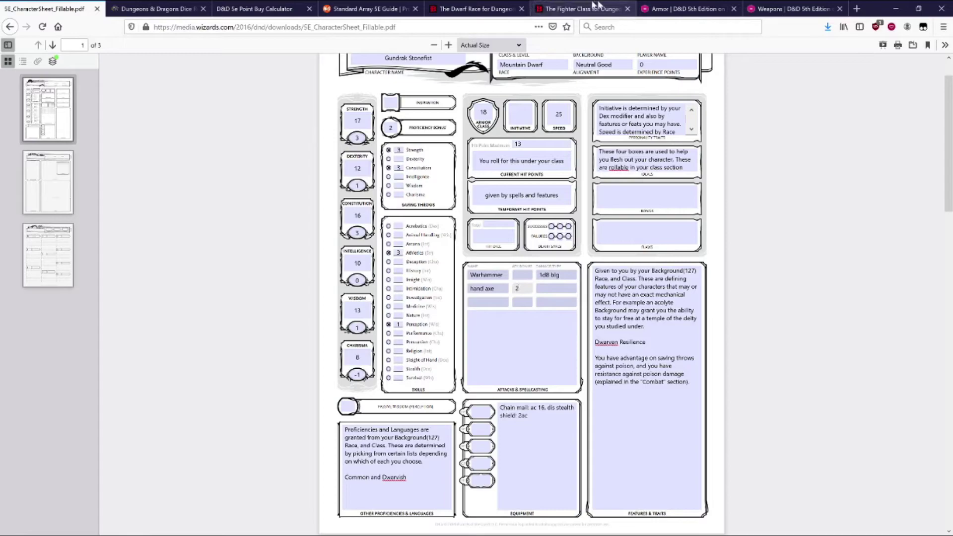
Look up the handaxe's damage and thrown range in the Weapons table.
click(790, 9)
scroll(407, 259, up, 5)
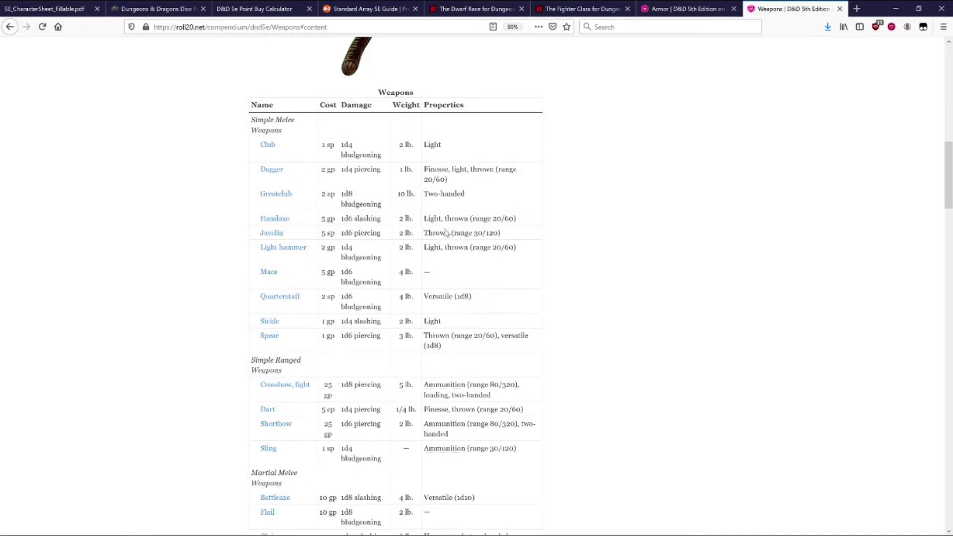
drag(494, 217, 525, 218)
click(535, 219)
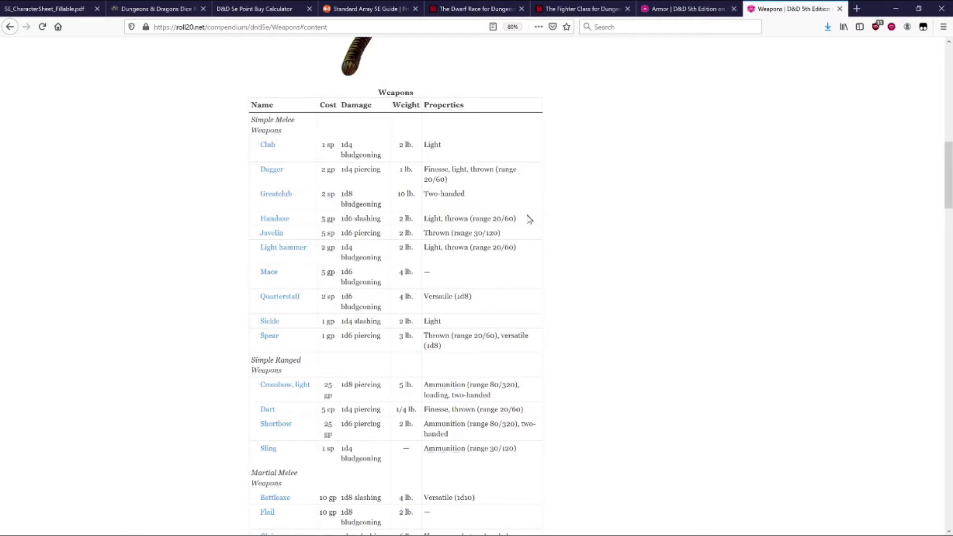
Enter "1d6 sla 20/60" as the hand axe's damage/type in the second attack row of the character sheet.
click(52, 6)
click(519, 301)
click(551, 288)
text(1d6 sla 20)
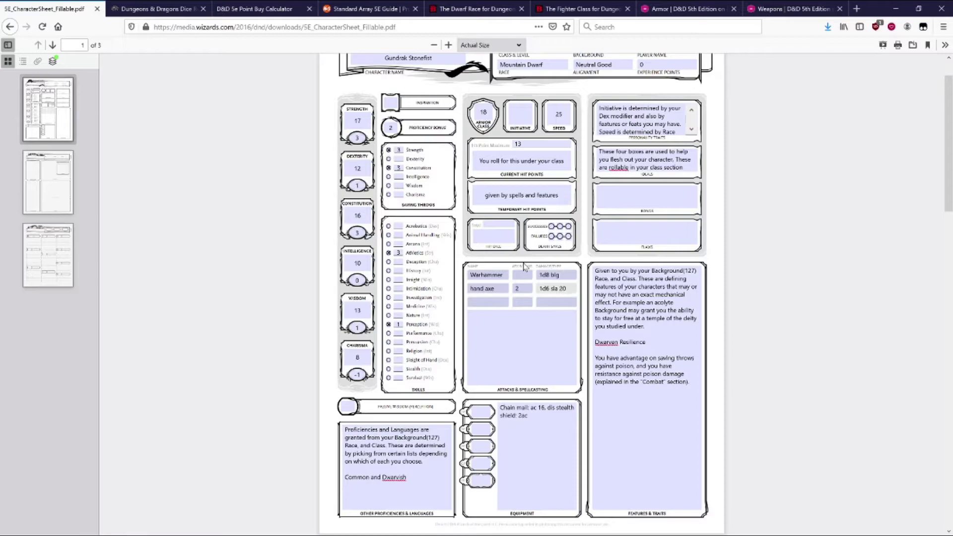
text(60)
click(566, 314)
click(558, 303)
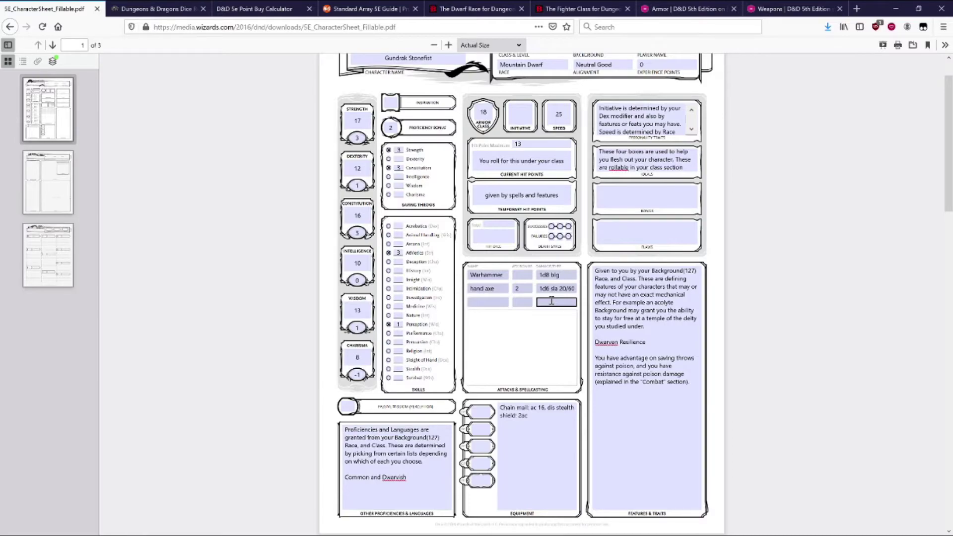
click(572, 288)
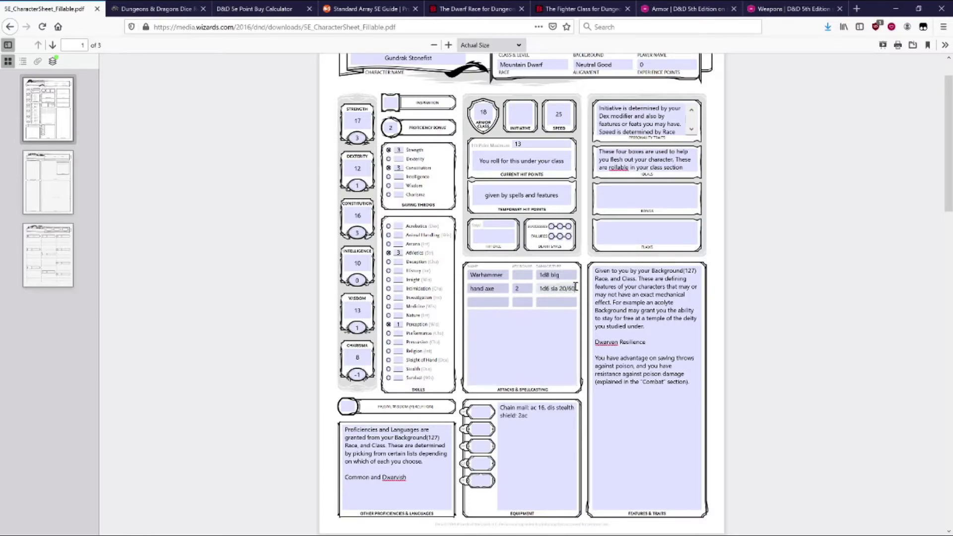
click(512, 344)
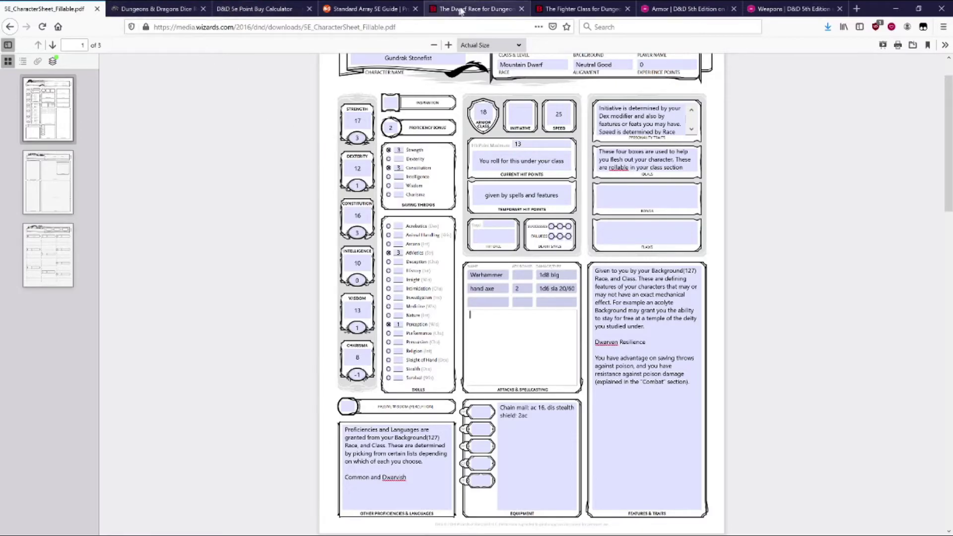
Look up the contents of the Dungeoneer's Pack in the Adventuring Gear reference.
click(575, 11)
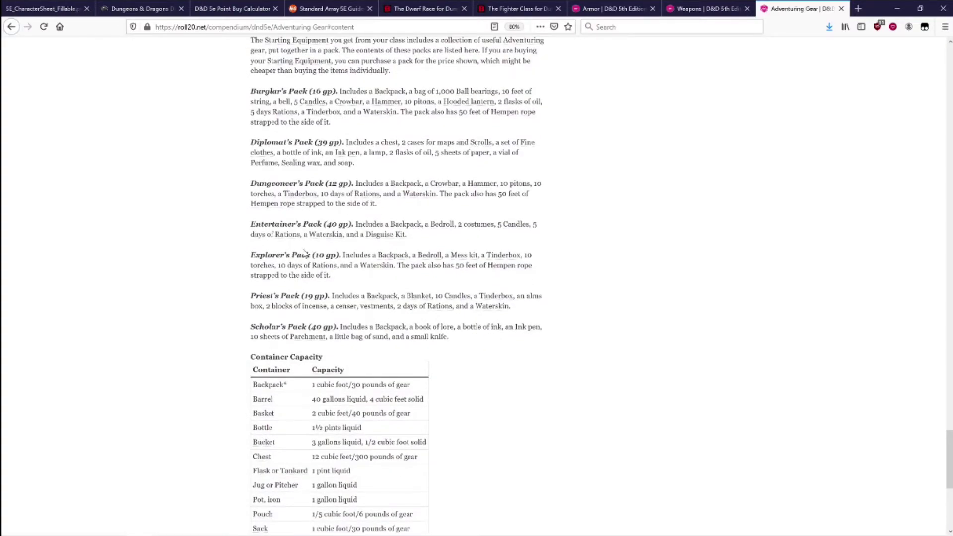
scroll(305, 253, down, 1)
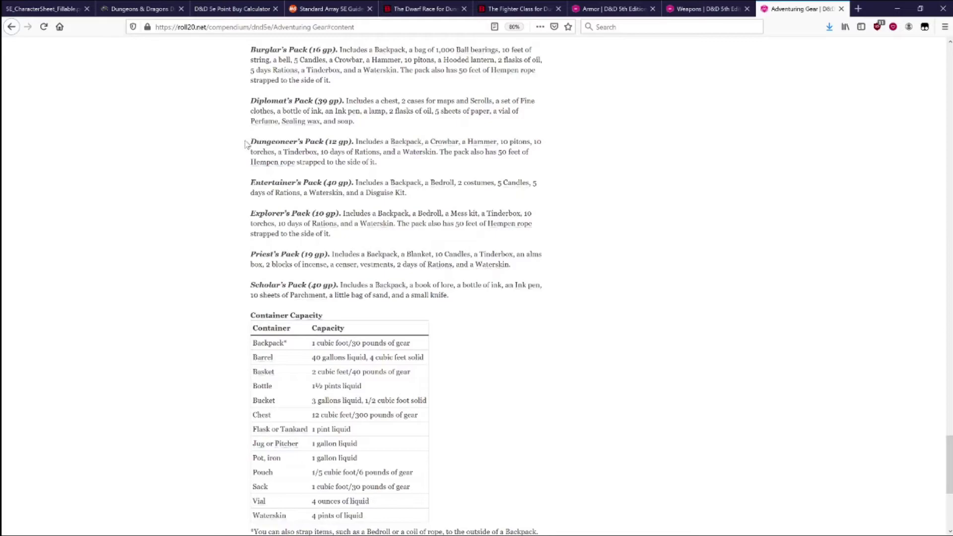
drag(249, 145, 402, 169)
click(403, 168)
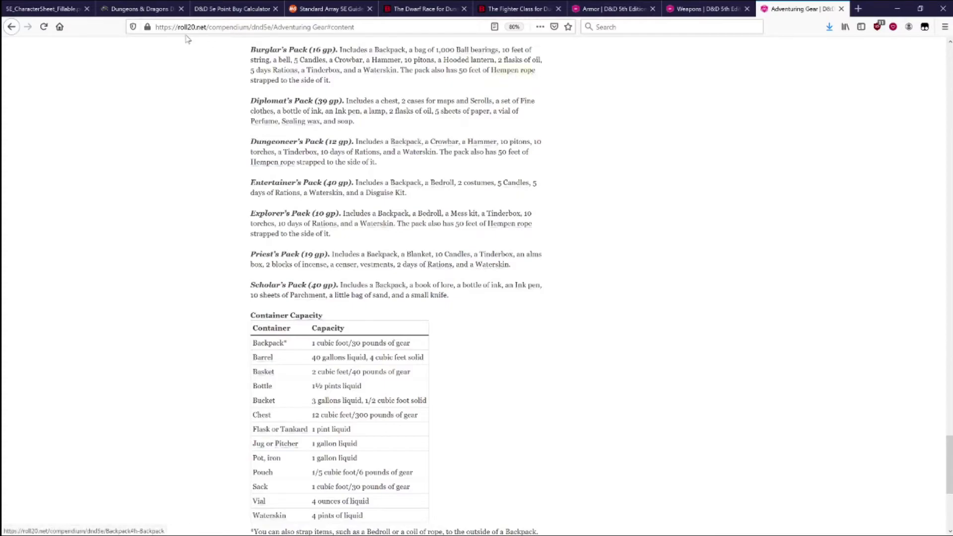
Add "dungeoneering pack" below the shield entry in the character sheet's Equipment box.
click(34, 10)
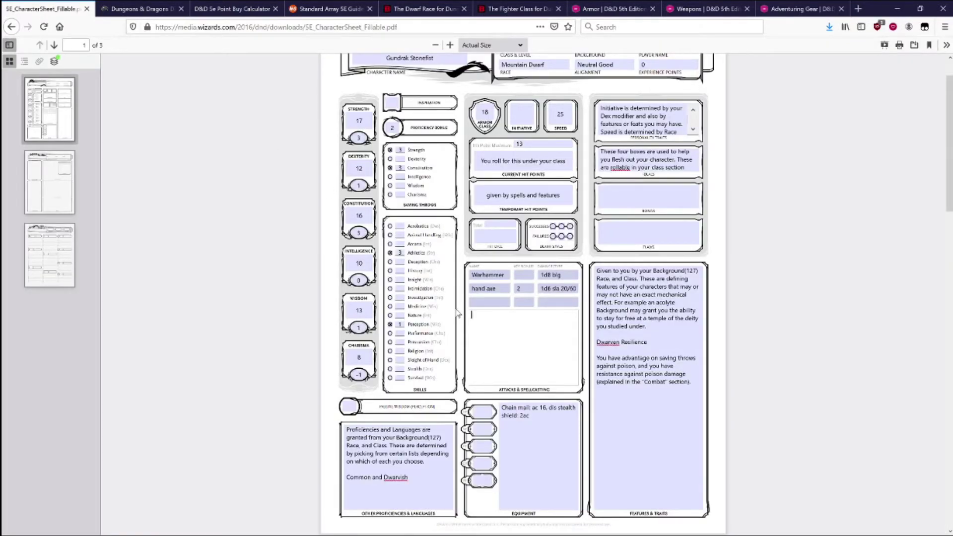
scroll(539, 348, down, 2)
click(543, 379)
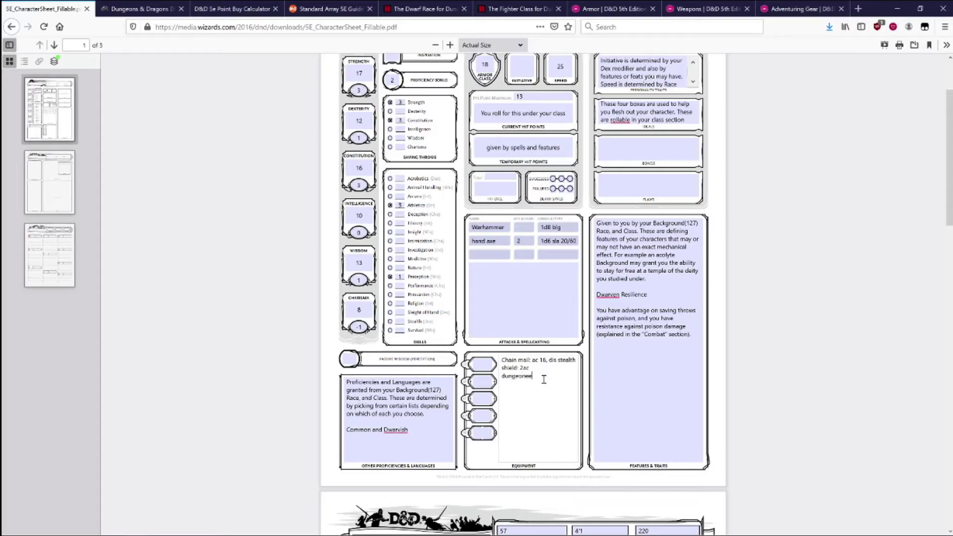
text(dungeoneering pack)
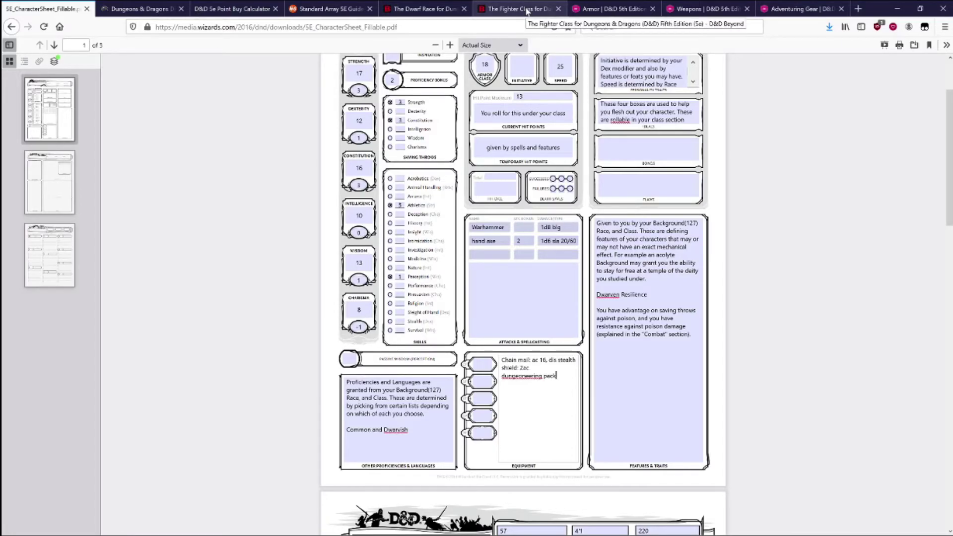
scroll(546, 189, down, 8)
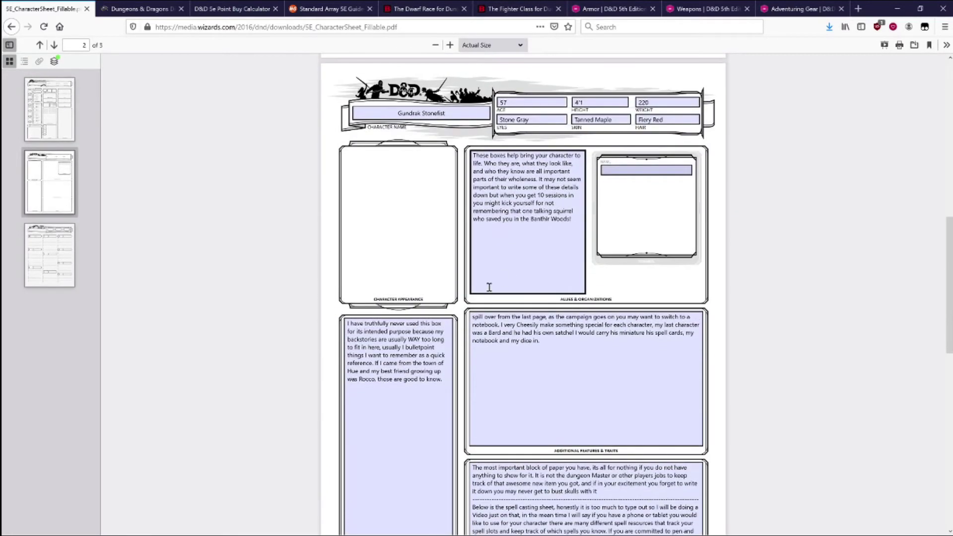
scroll(426, 330, down, 3)
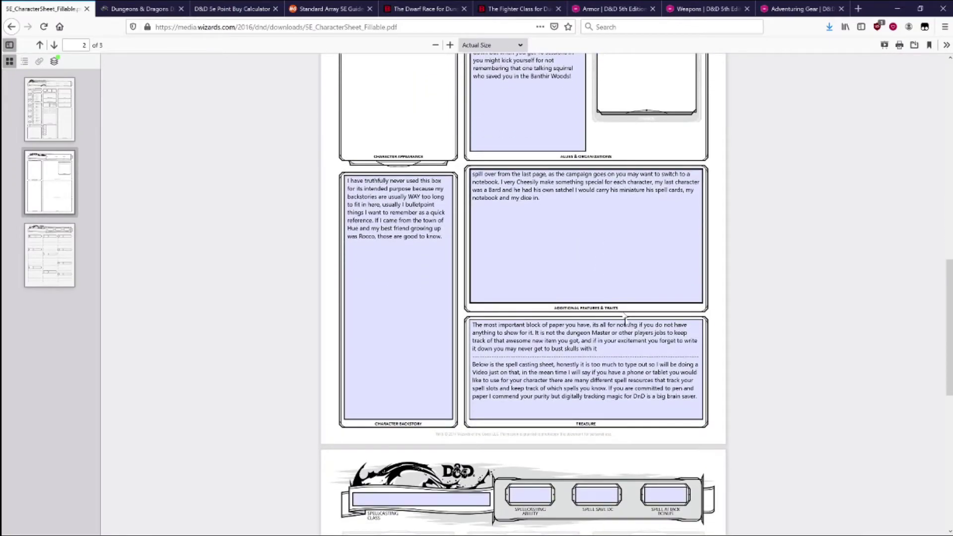
scroll(607, 375, up, 13)
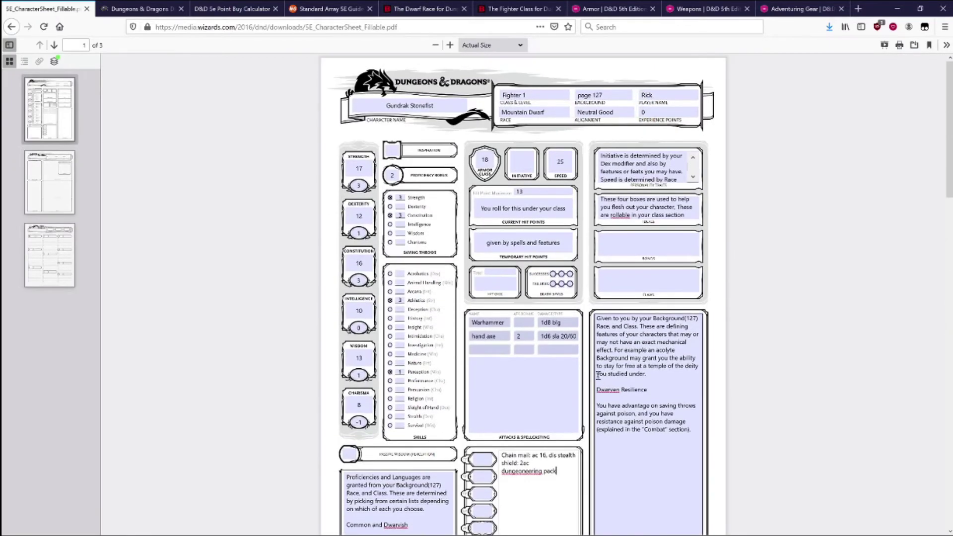
scroll(596, 376, down, 3)
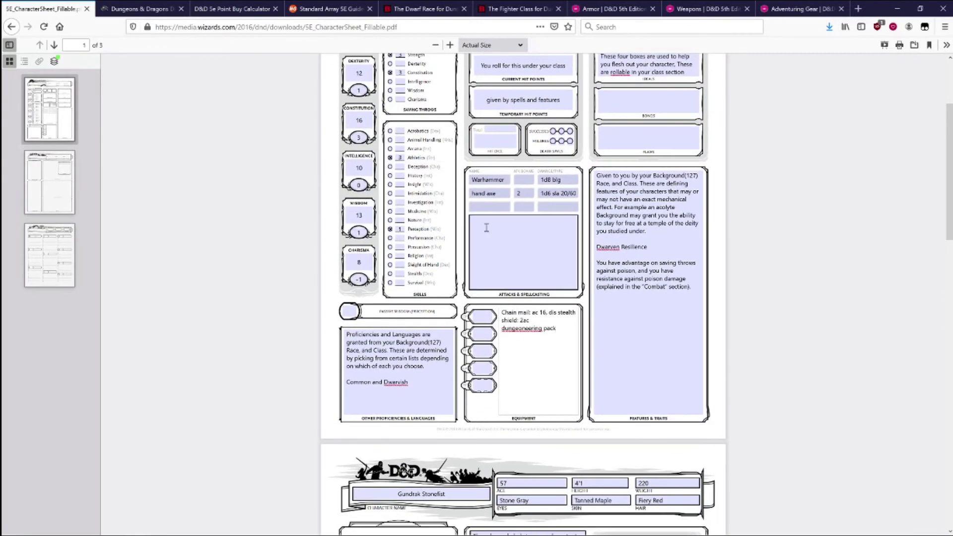
Look up the Defense option among the fighting styles in the Fighter class features.
click(536, 8)
scroll(432, 269, down, 2)
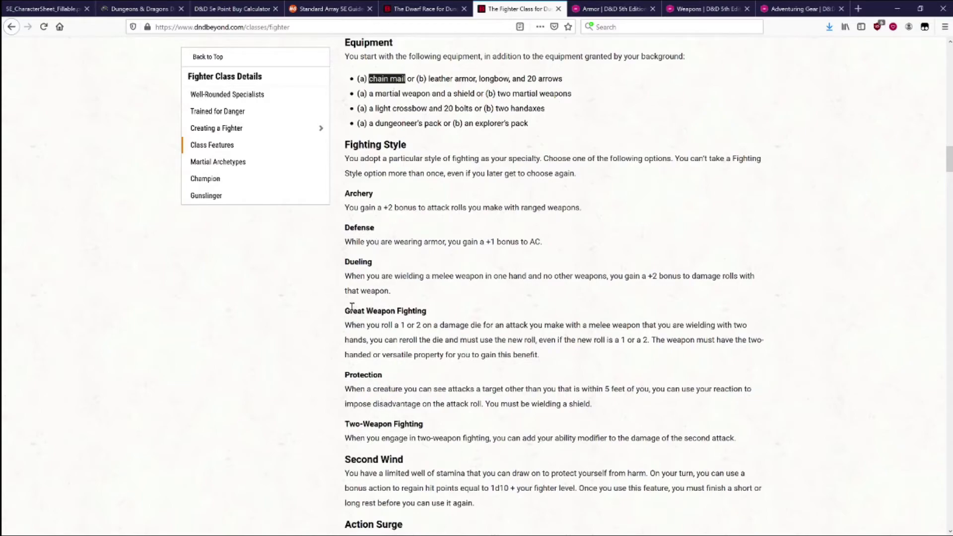
click(347, 242)
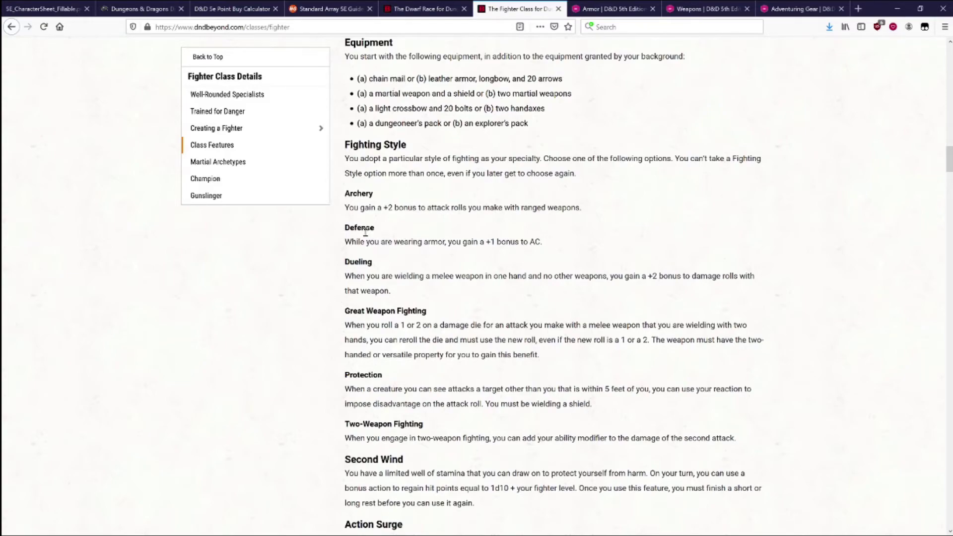
Add "defensive Fighting Style: 1 AC" to the sheet's Features & Traits box and set the Armor Class to 19.
click(63, 8)
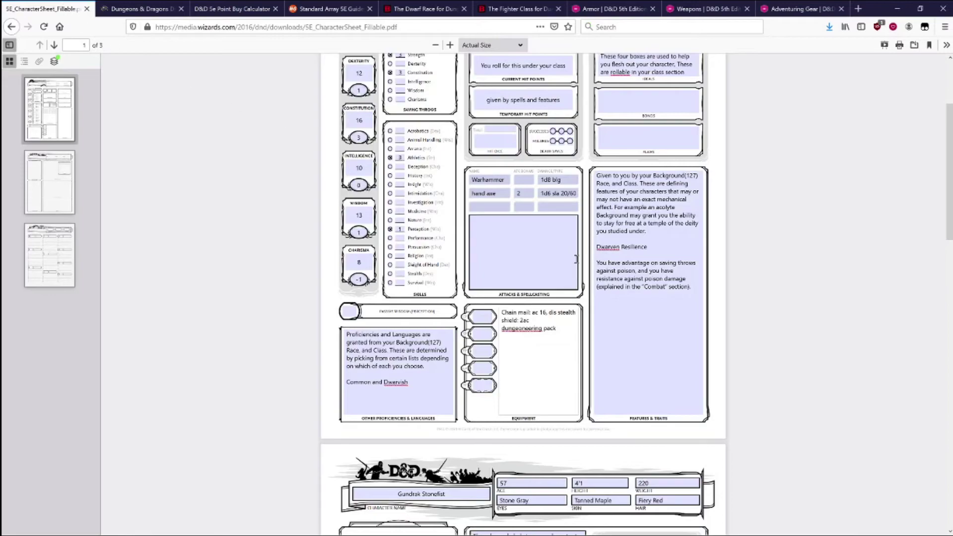
click(614, 294)
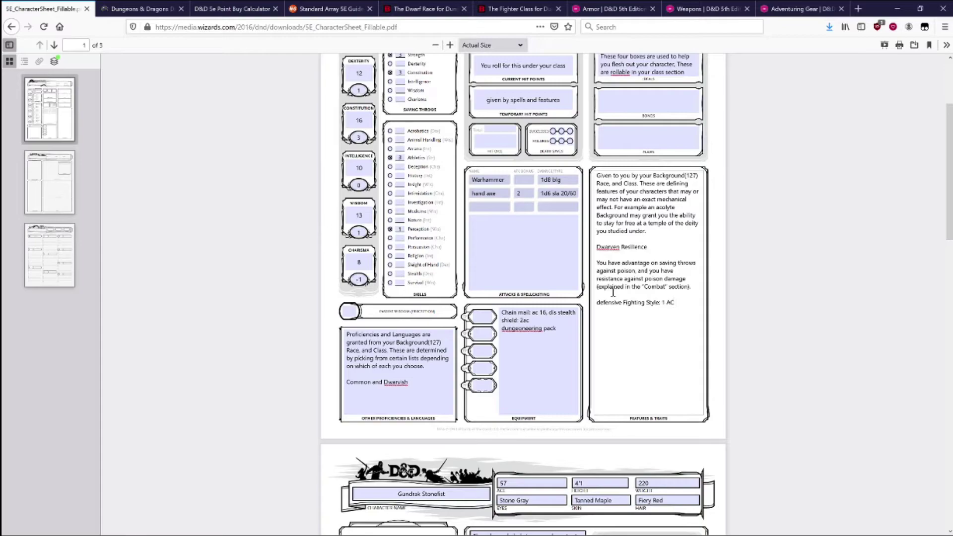
scroll(552, 274, up, 3)
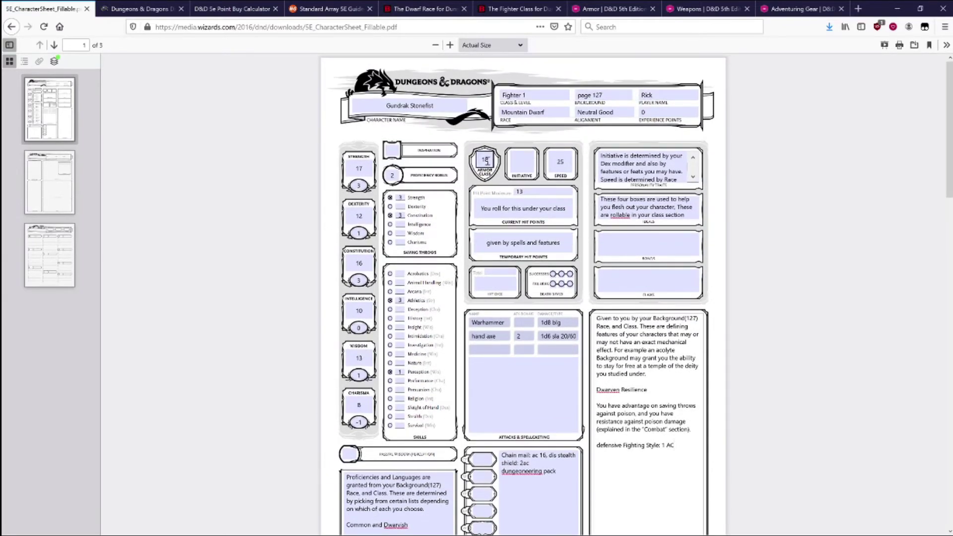
click(489, 161)
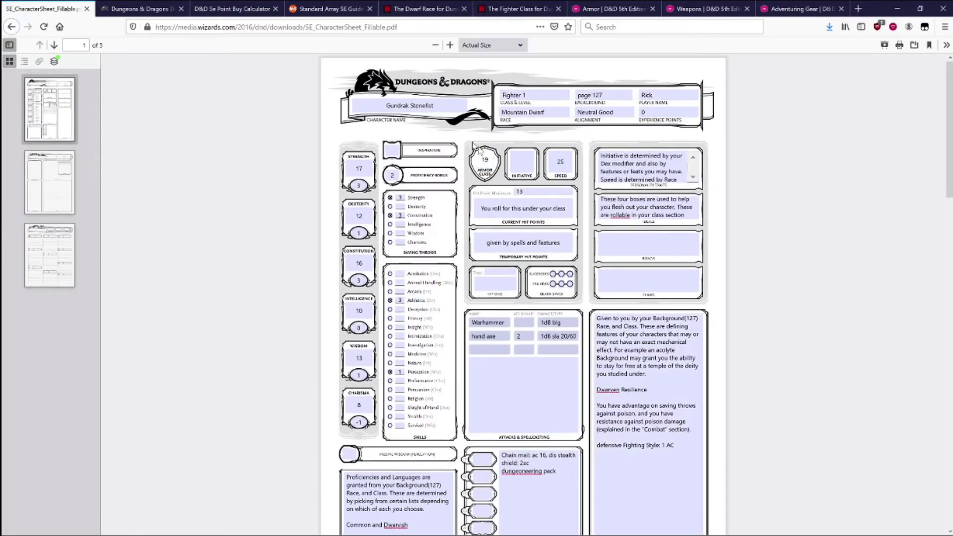
Copy the Second Wind heading and its description from the Fighter class features.
click(516, 10)
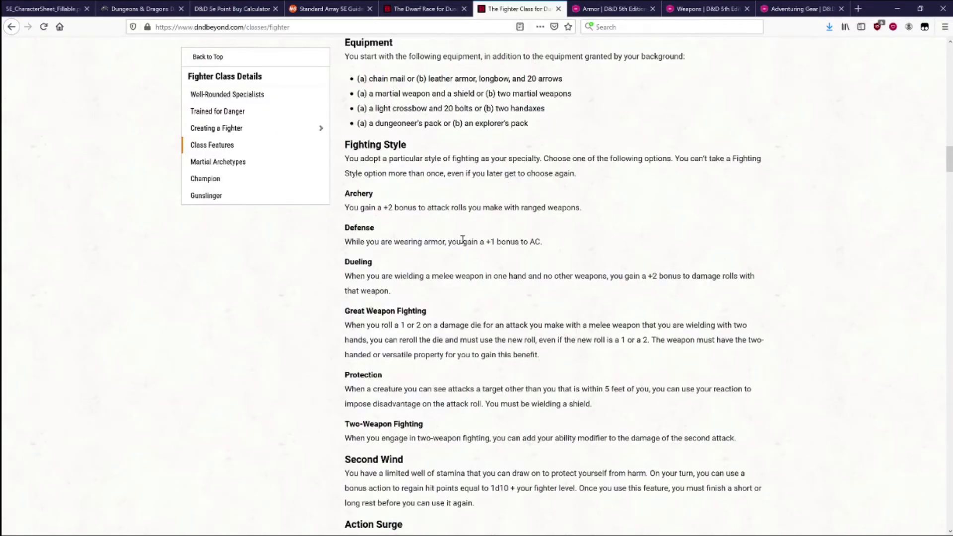
scroll(454, 230, down, 2)
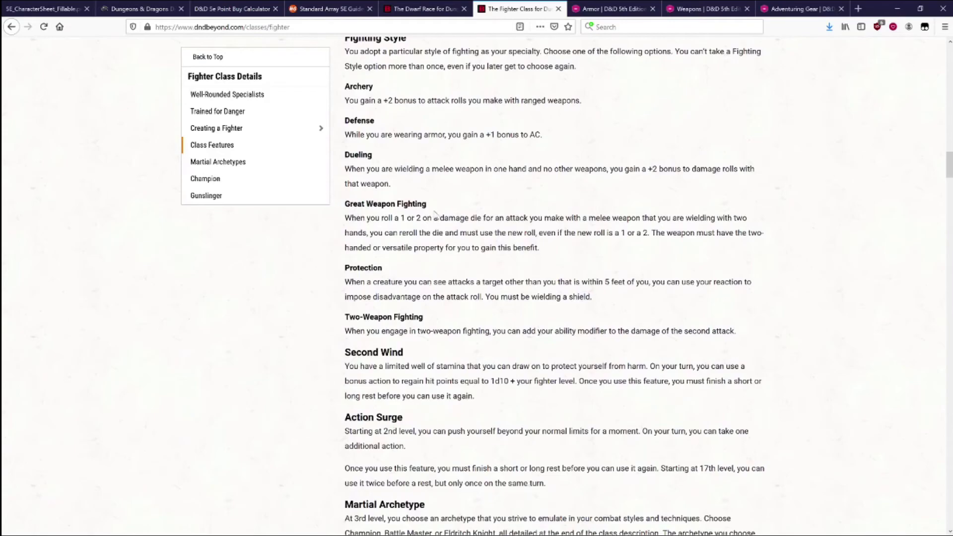
scroll(435, 213, down, 3)
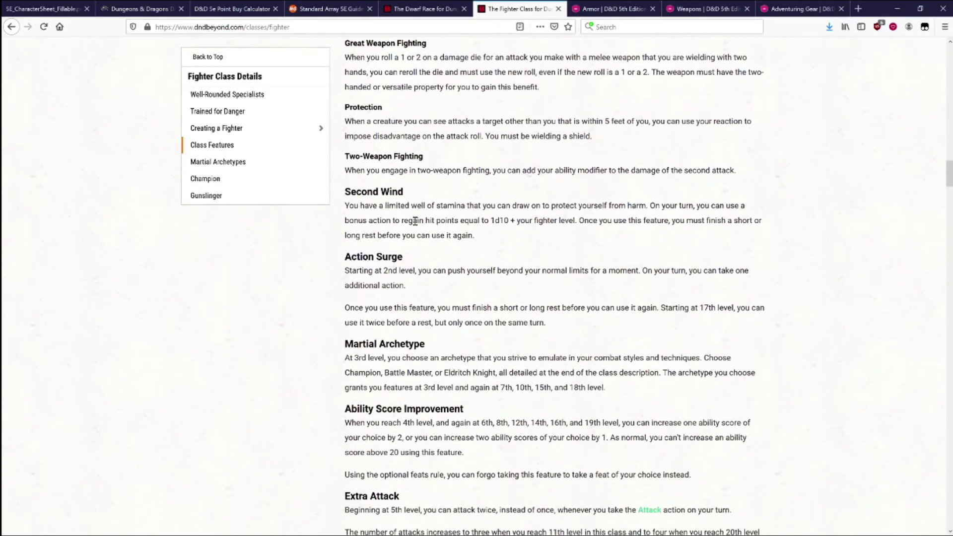
scroll(414, 222, down, 1)
drag(345, 139, 486, 194)
key(ctrl+c)
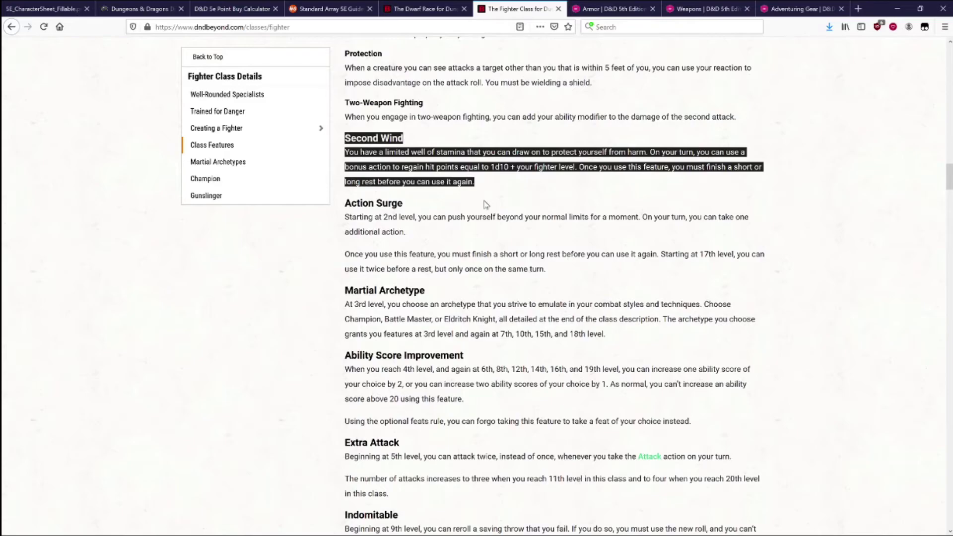
Paste the Second Wind text below the fighting style entry in the sheet's Features & Traits box.
click(21, 7)
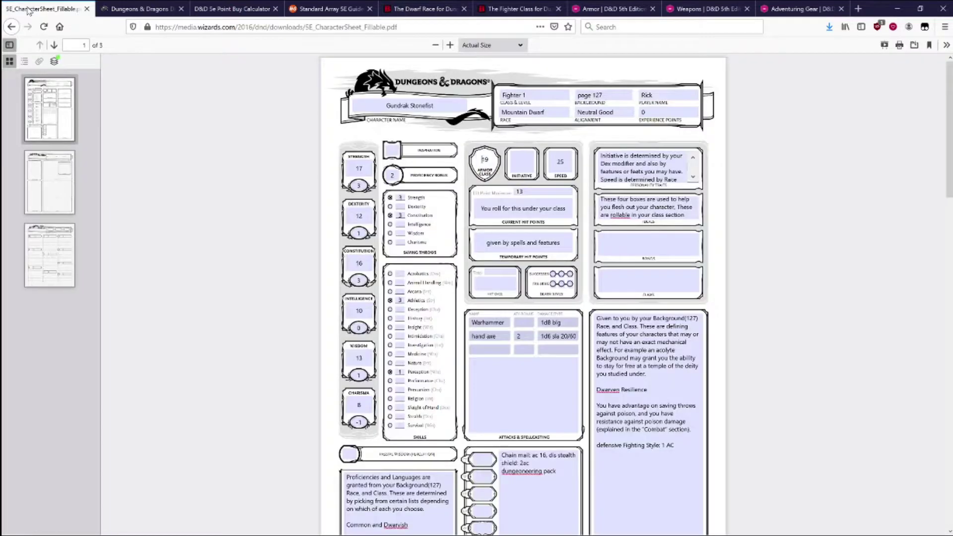
scroll(633, 390, down, 3)
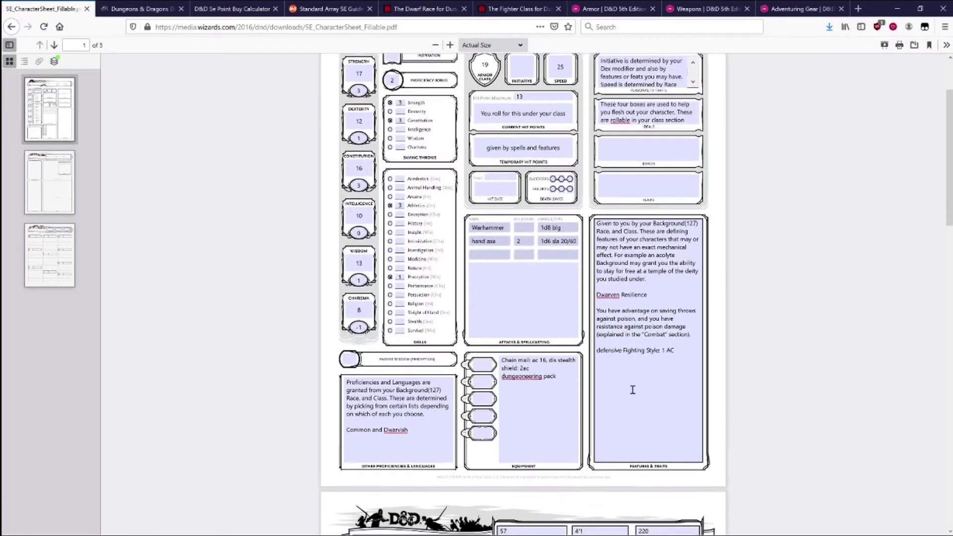
triple_click(681, 347)
click(676, 356)
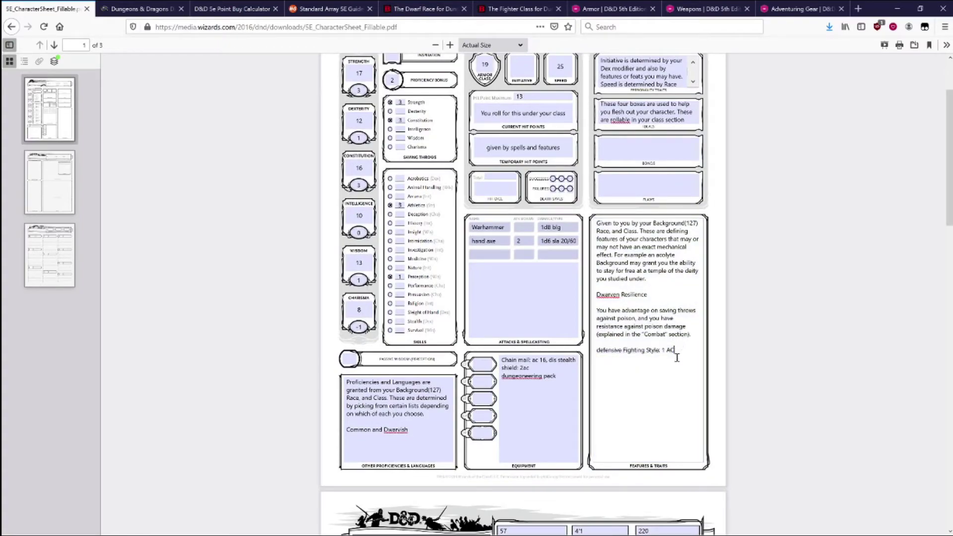
key(ctrl+v)
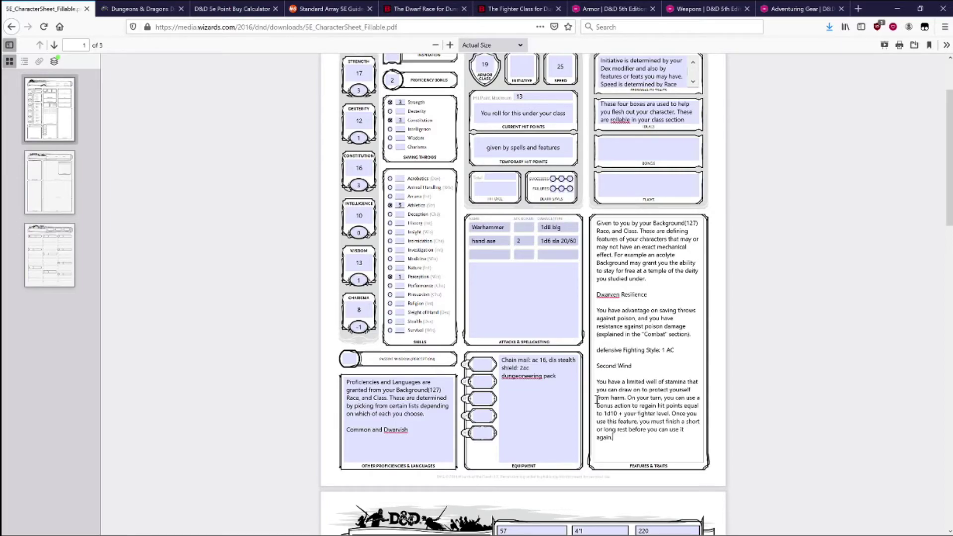
Look up the Fighter's hit dice in the Hit Points section of the class features.
click(484, 186)
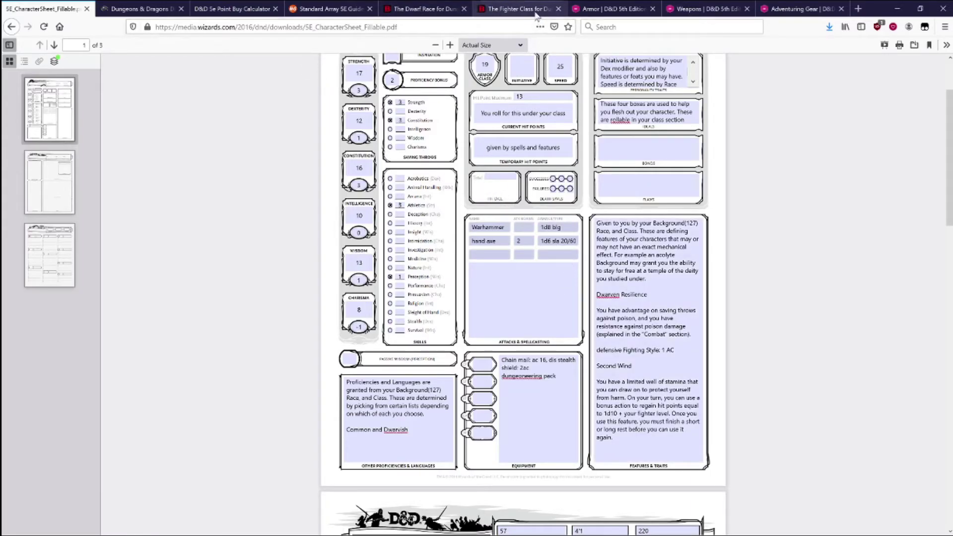
click(517, 8)
scroll(430, 325, up, 10)
scroll(432, 322, up, 15)
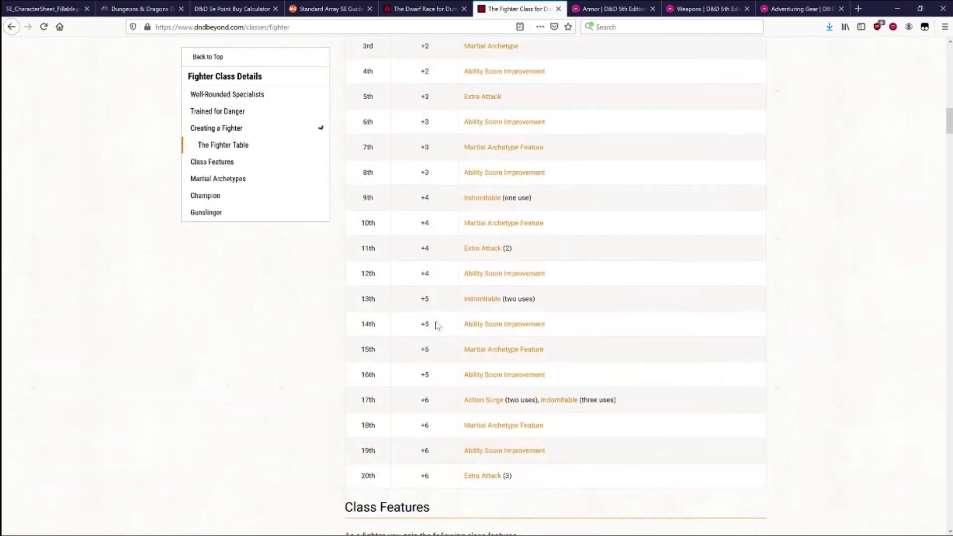
scroll(476, 345, up, 5)
scroll(445, 328, up, 1)
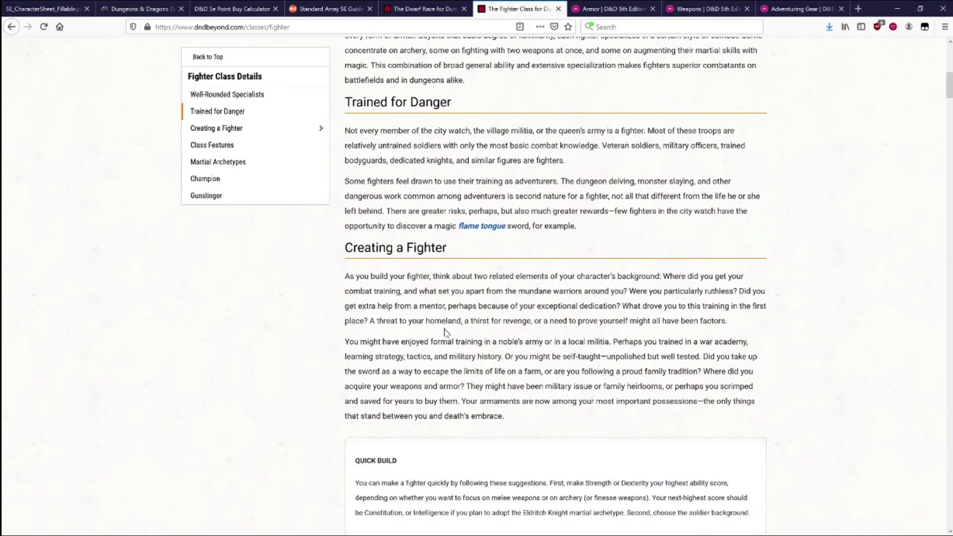
scroll(451, 343, down, 8)
scroll(456, 351, down, 11)
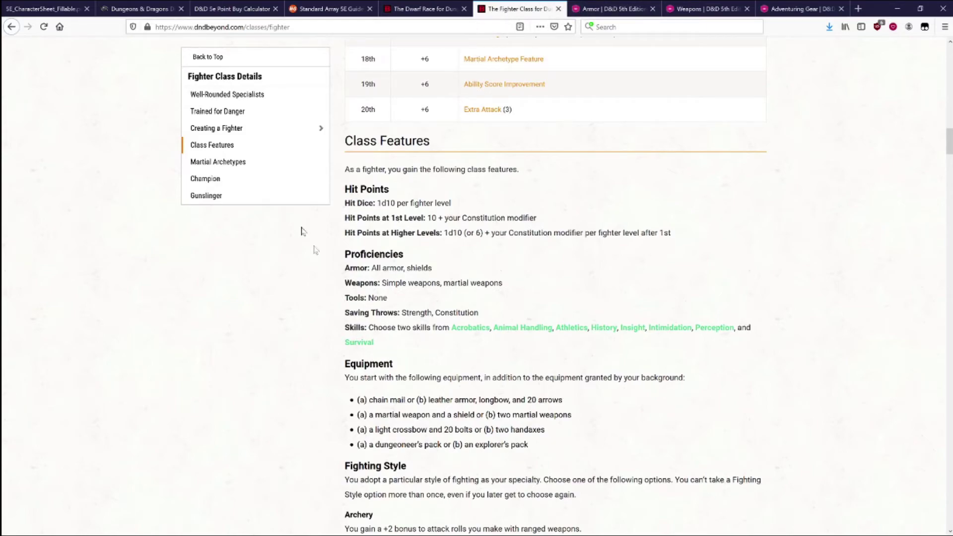
Enter 1d10 as the character sheet's Hit Dice with a total of 1.
click(41, 9)
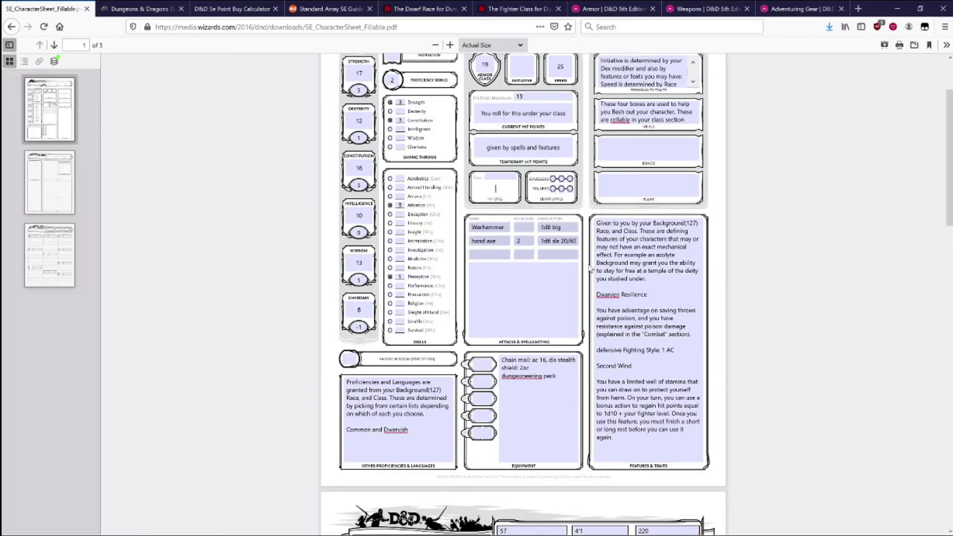
text(1d10)
click(516, 239)
text(2)
click(489, 256)
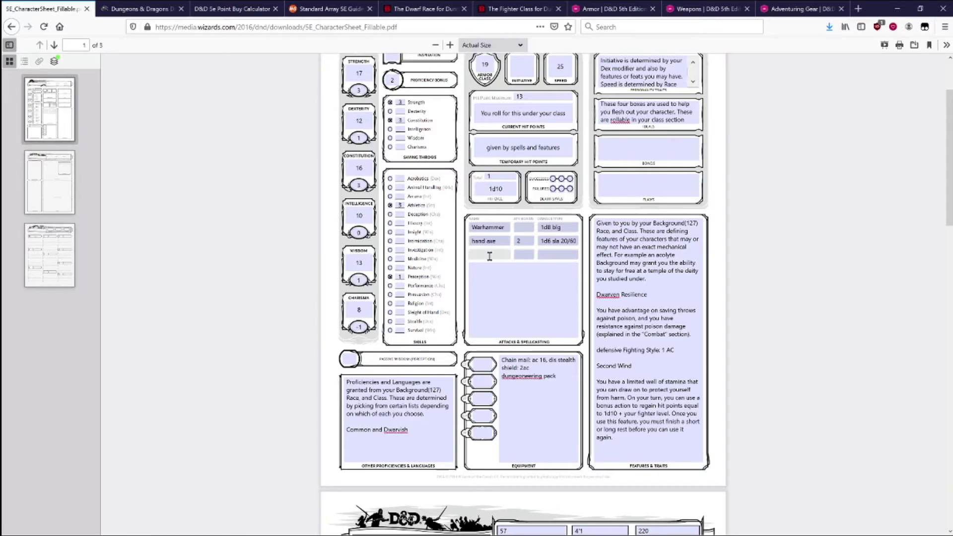
double_click(495, 189)
click(512, 193)
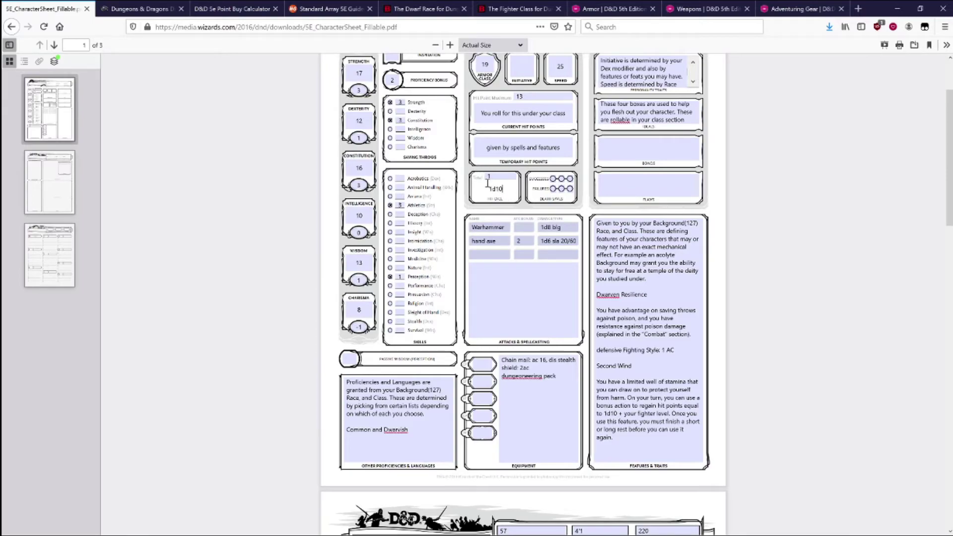
click(522, 193)
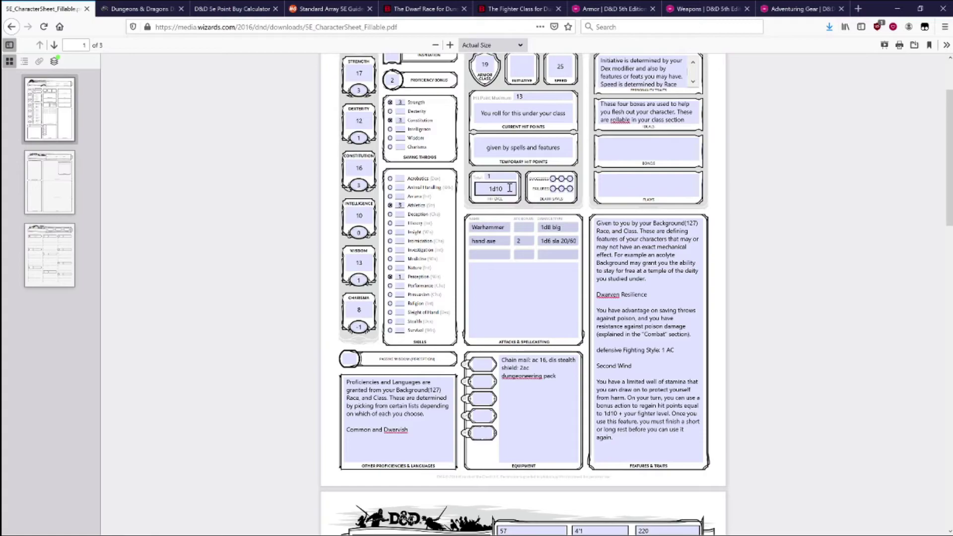
click(503, 174)
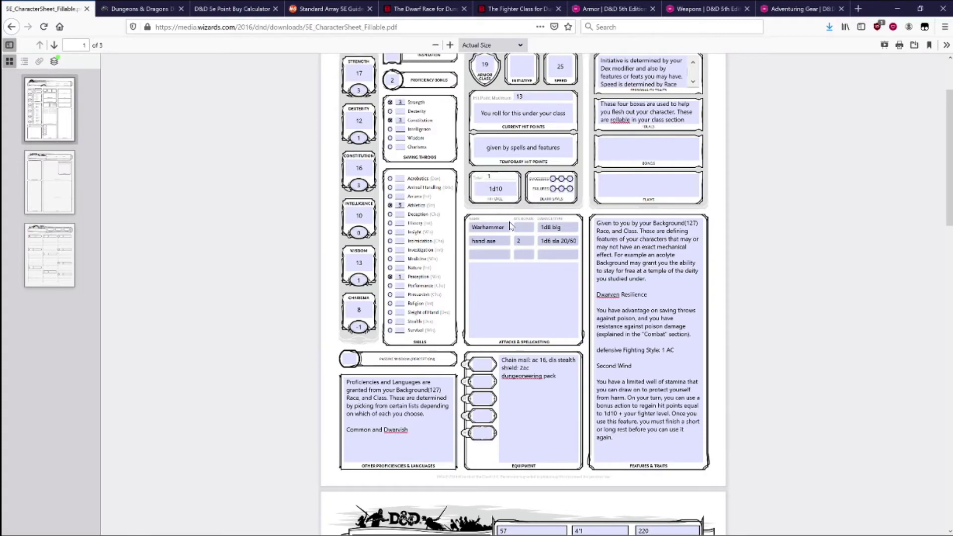
Set the Hit Point Maximum on the character sheet to 4.
scroll(505, 210, up, 3)
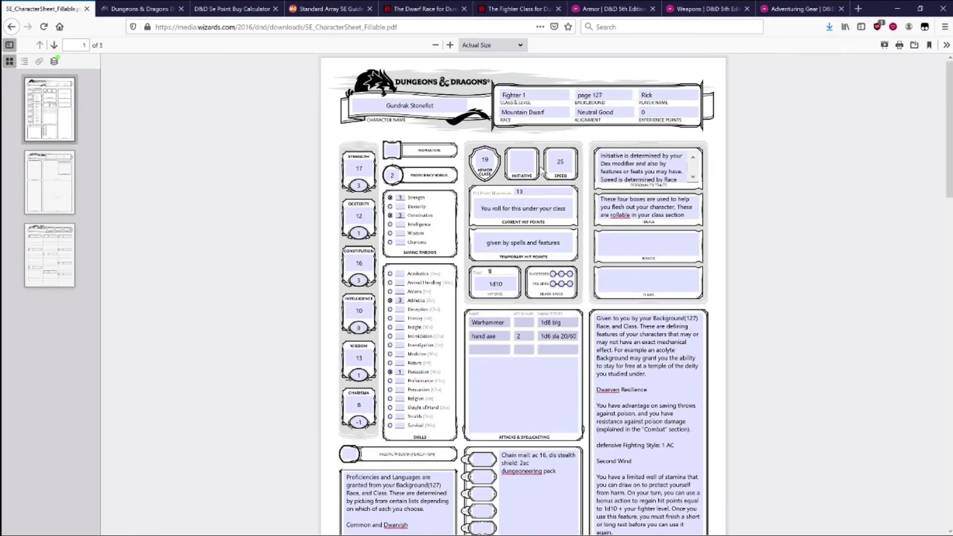
click(527, 192)
double_click(516, 193)
text(45)
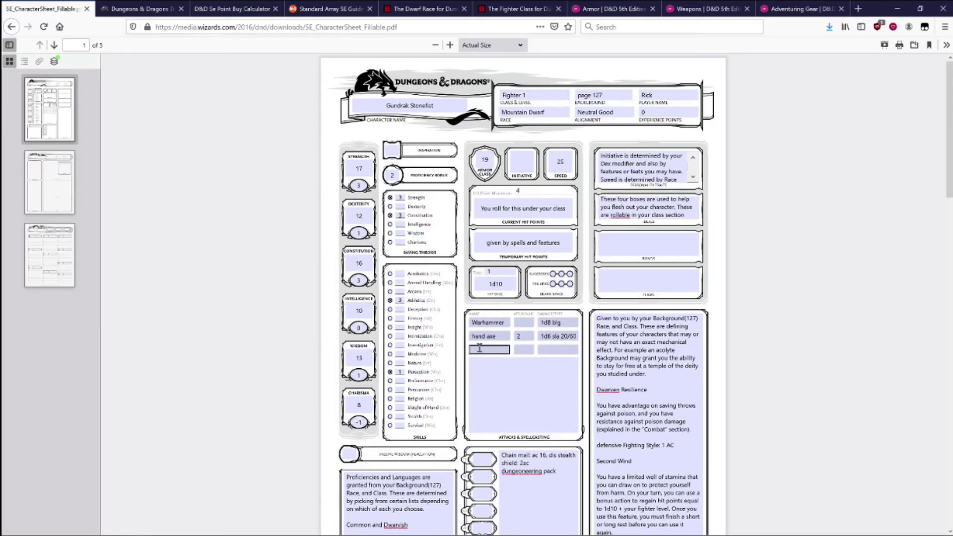
click(484, 366)
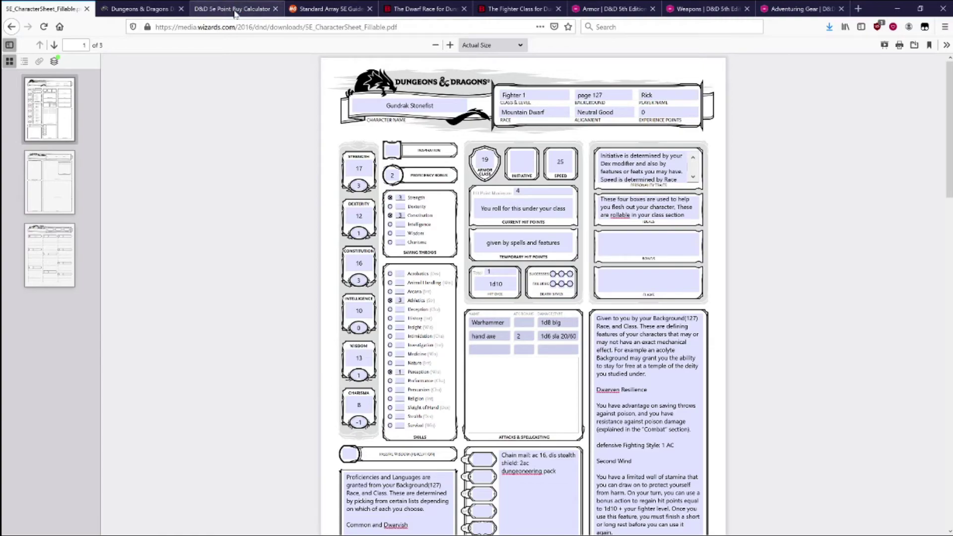
Roll one d10 with no modifier in the Dungeons & Dragons Dice Roller, and return to the character sheet.
click(122, 11)
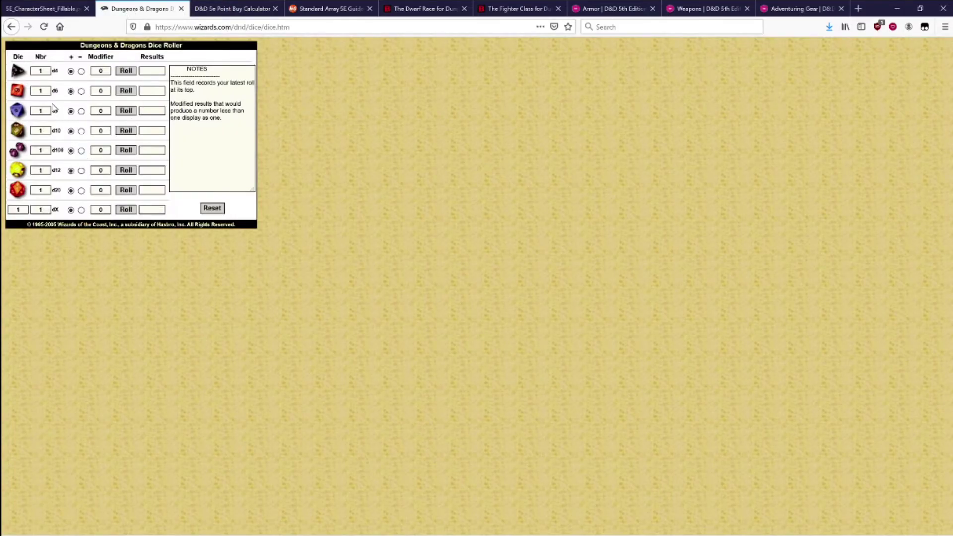
click(124, 133)
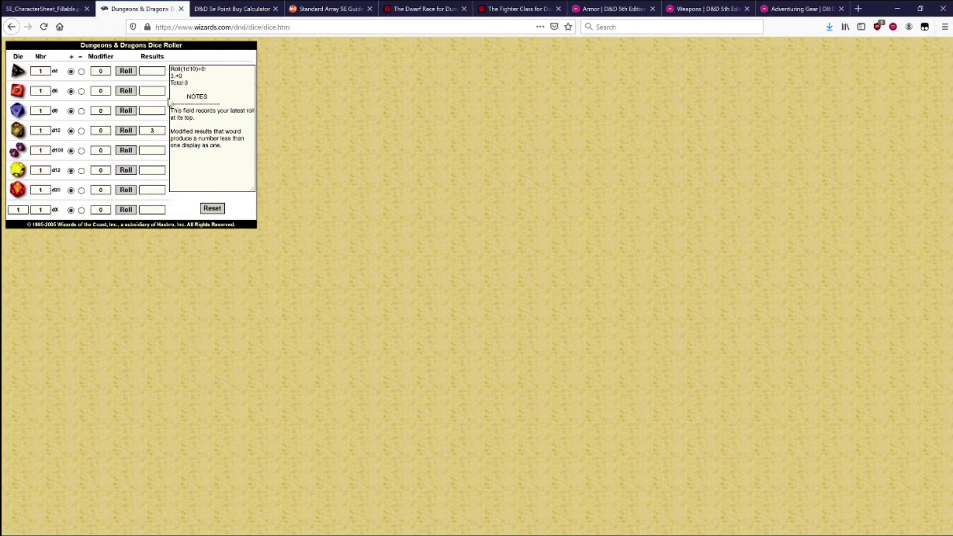
click(47, 9)
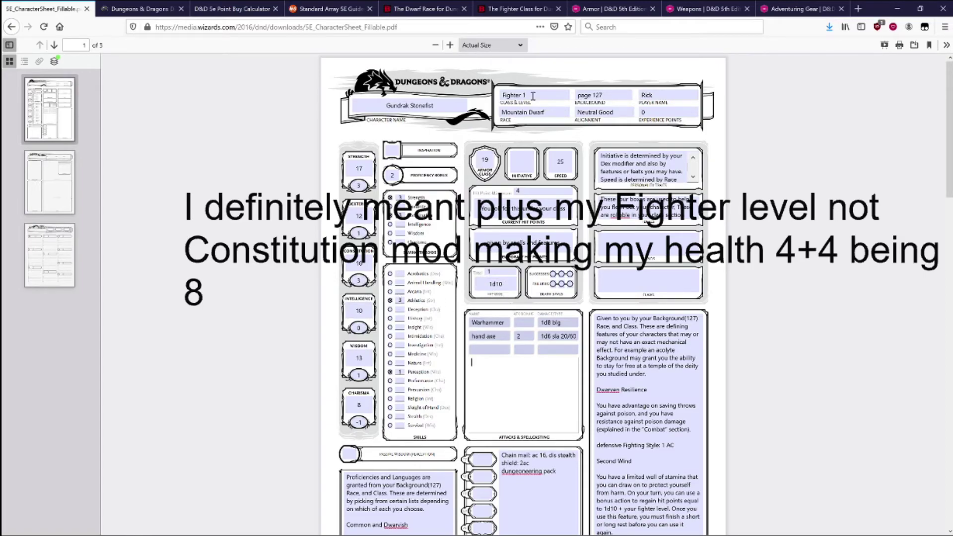
Set the Hit Point Maximum to 13 and replace the Current Hit Points placeholder text with 10.
click(517, 191)
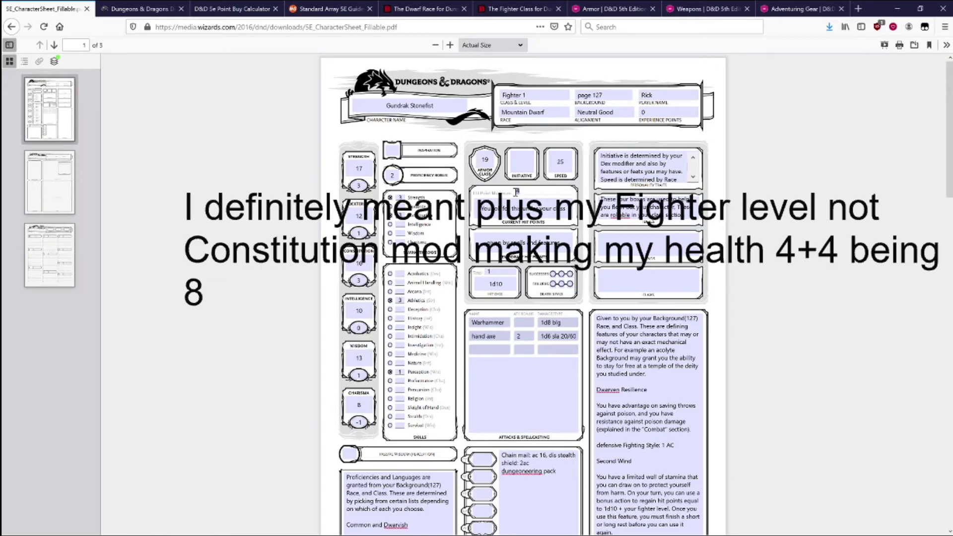
text(8)
key(BackSpace)
text(3)
key(Tab)
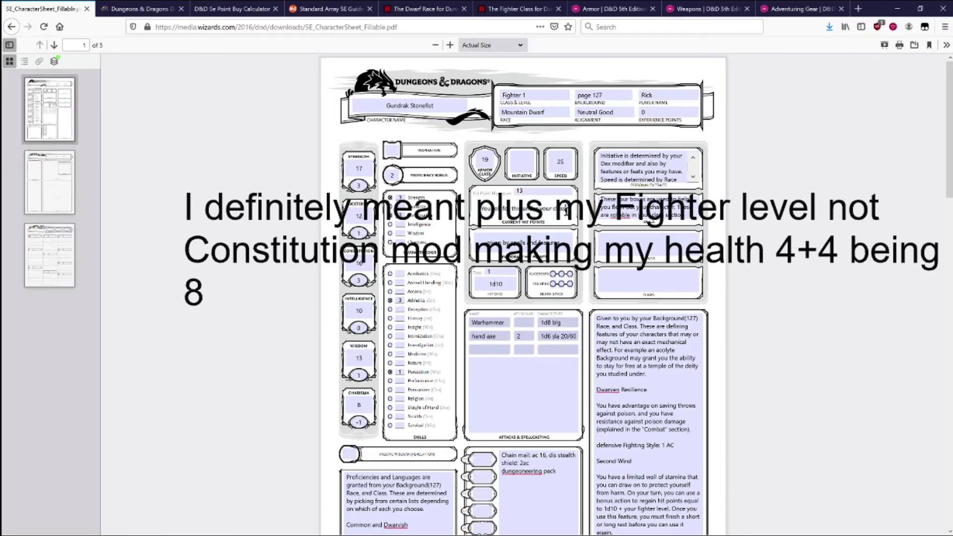
text(10)
key(Tab)
click(527, 382)
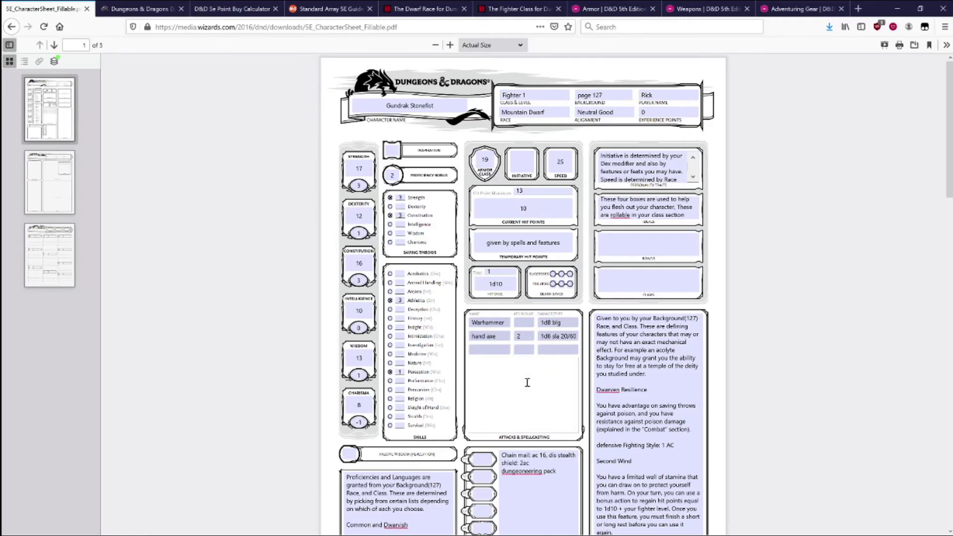
Review the Fighter's proficiencies, equipment, fighting styles and other class features on the D&D Beyond class page.
scroll(527, 383, down, 3)
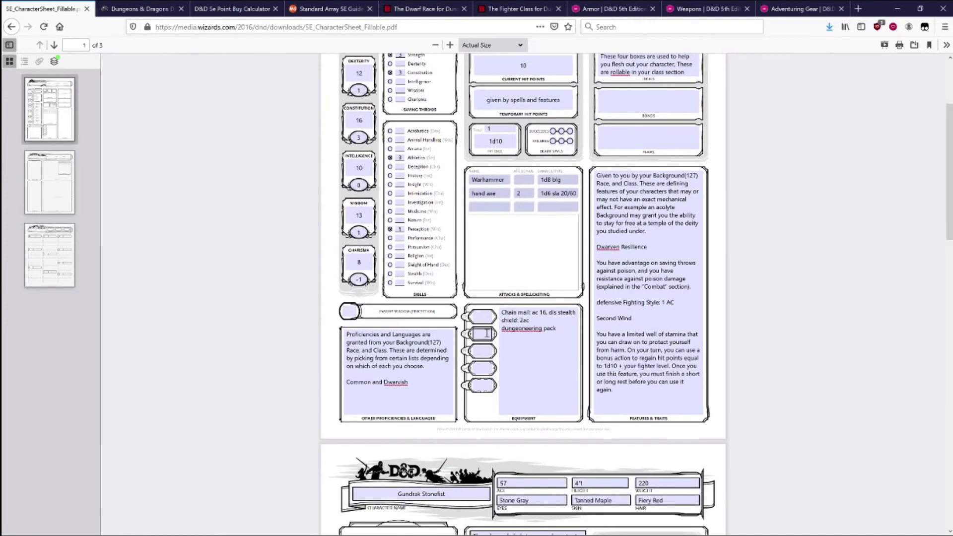
scroll(489, 331, down, 2)
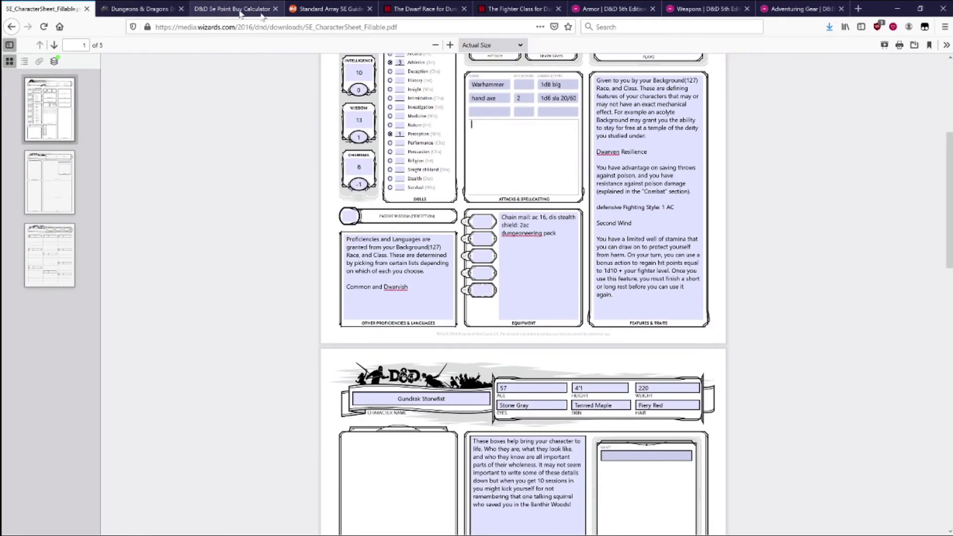
click(512, 10)
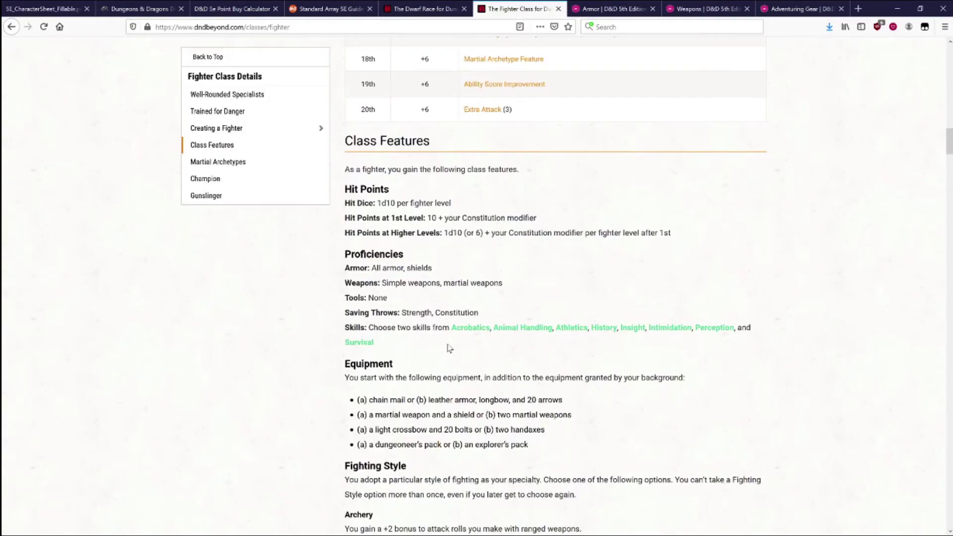
scroll(531, 291, down, 2)
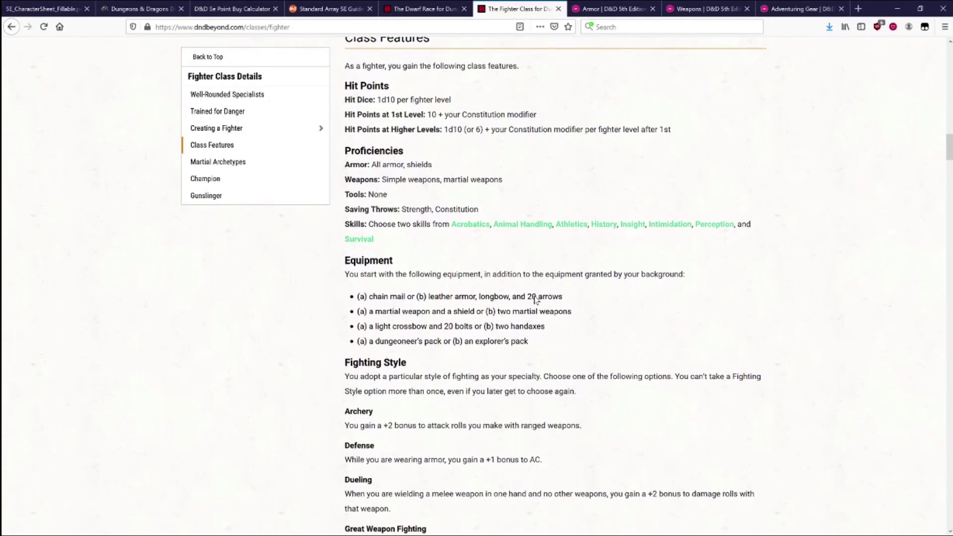
scroll(496, 278, down, 3)
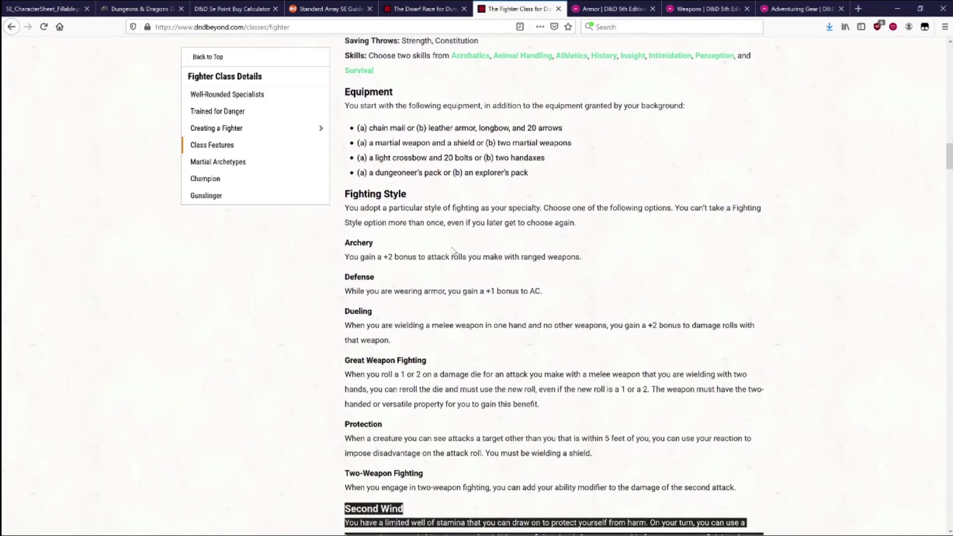
scroll(450, 248, down, 6)
click(402, 254)
scroll(401, 253, up, 1)
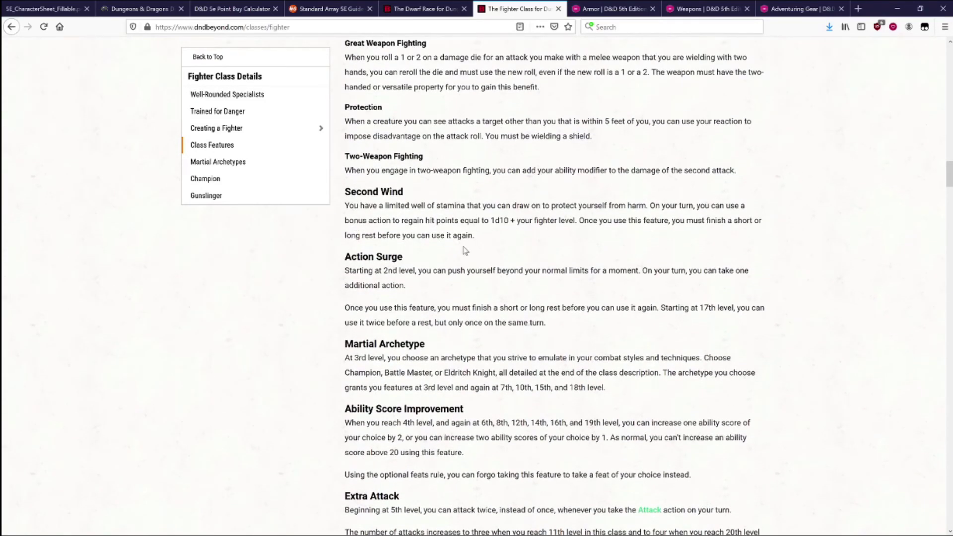
scroll(464, 248, up, 4)
scroll(464, 250, up, 6)
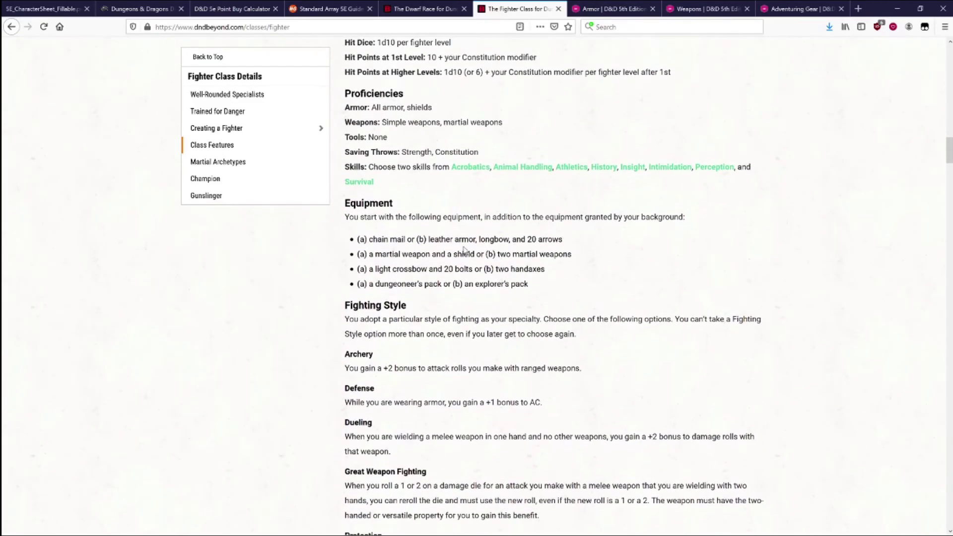
scroll(464, 251, up, 20)
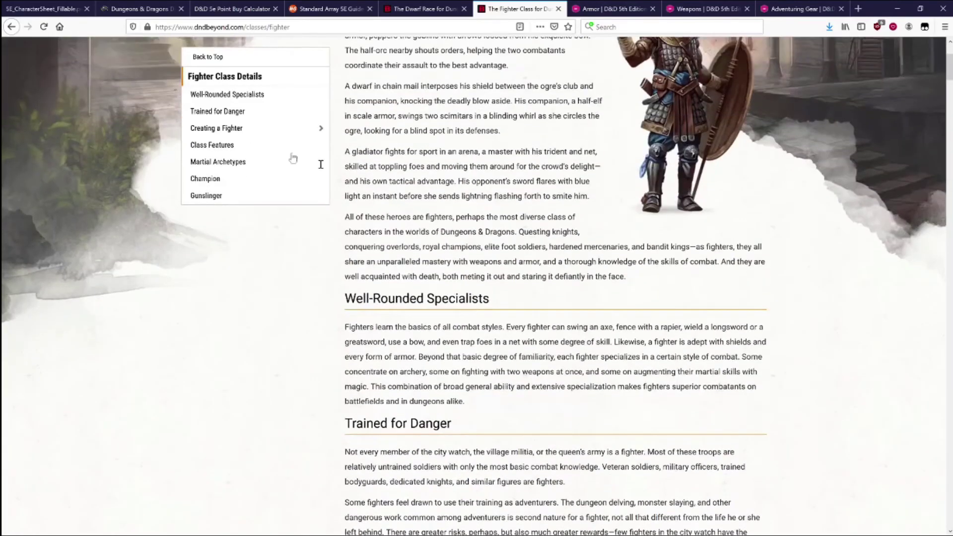
Check the Dexterity modifier on the character sheet as the source for the Initiative value.
click(38, 9)
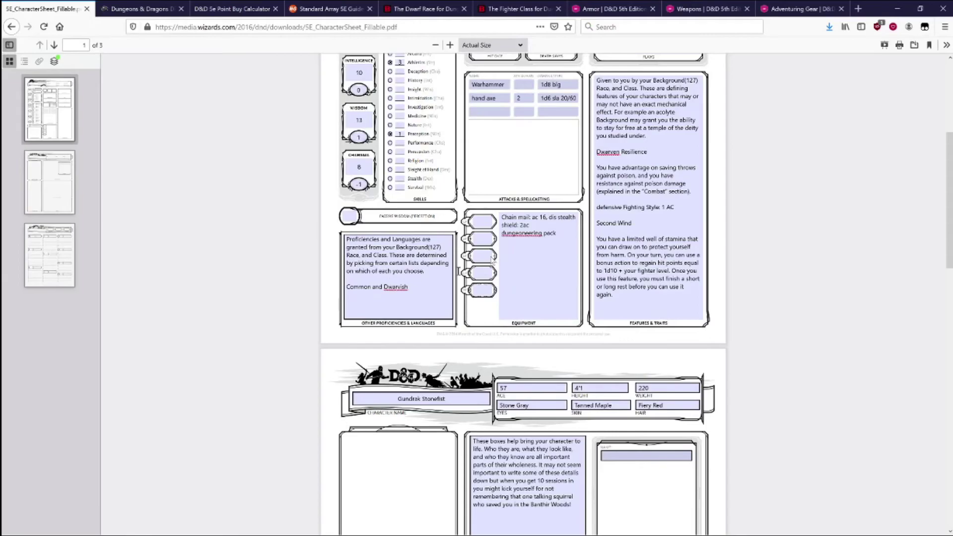
scroll(548, 238, up, 5)
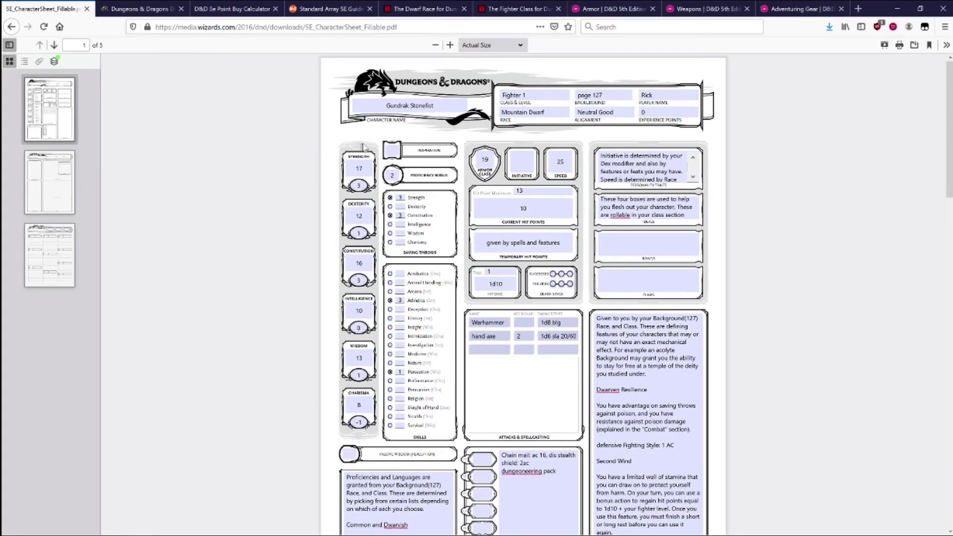
click(521, 160)
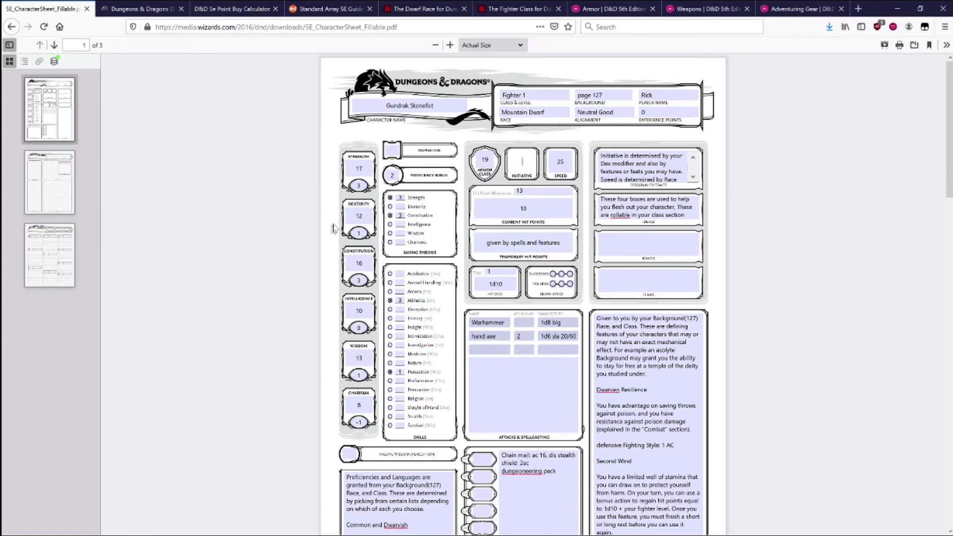
click(359, 233)
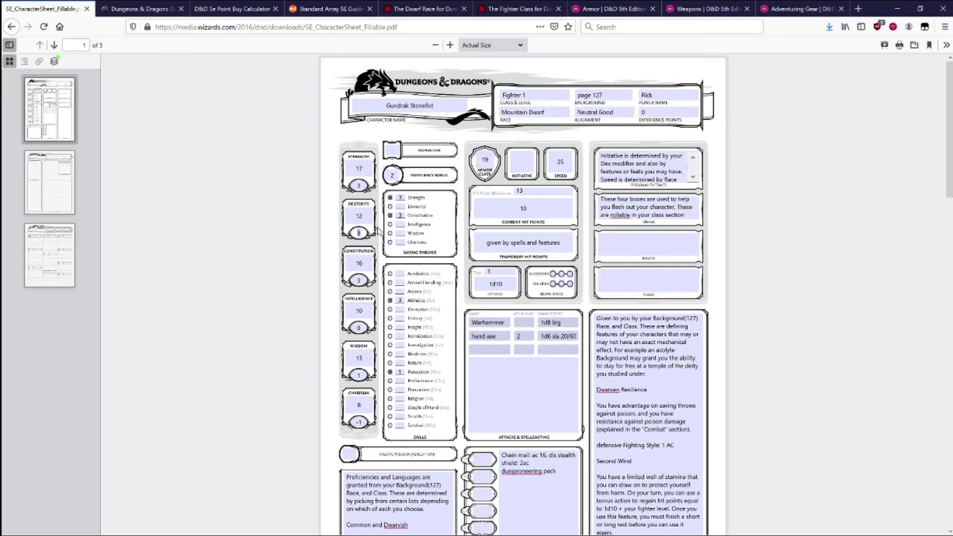
click(521, 161)
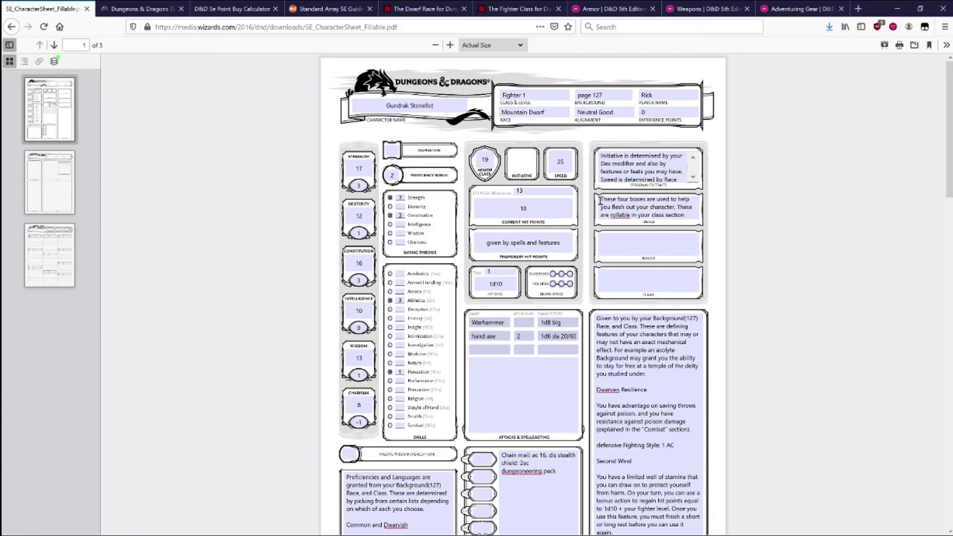
text(1)
click(359, 231)
click(518, 191)
text(13)
key(Tab)
click(507, 203)
click(550, 163)
Switch to the browser window with the other copy of the sheet, 5E_CharacterSheet_Fillable1.pdf.
scroll(615, 164, down, 2)
click(616, 167)
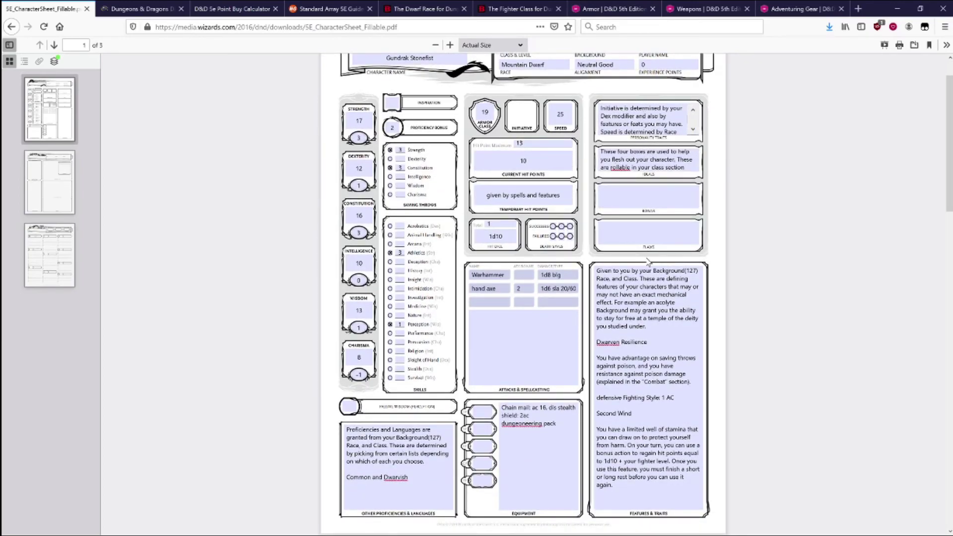
key(alt+Tab)
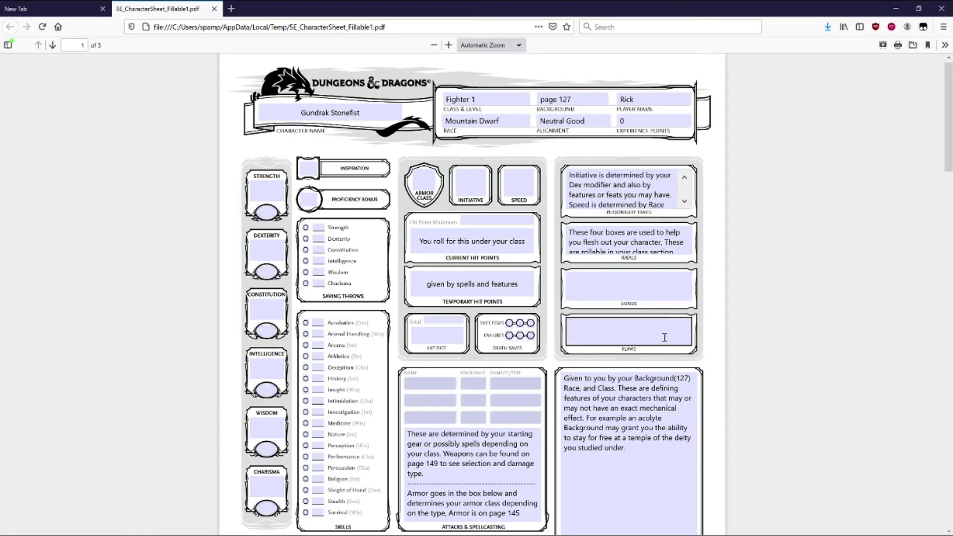